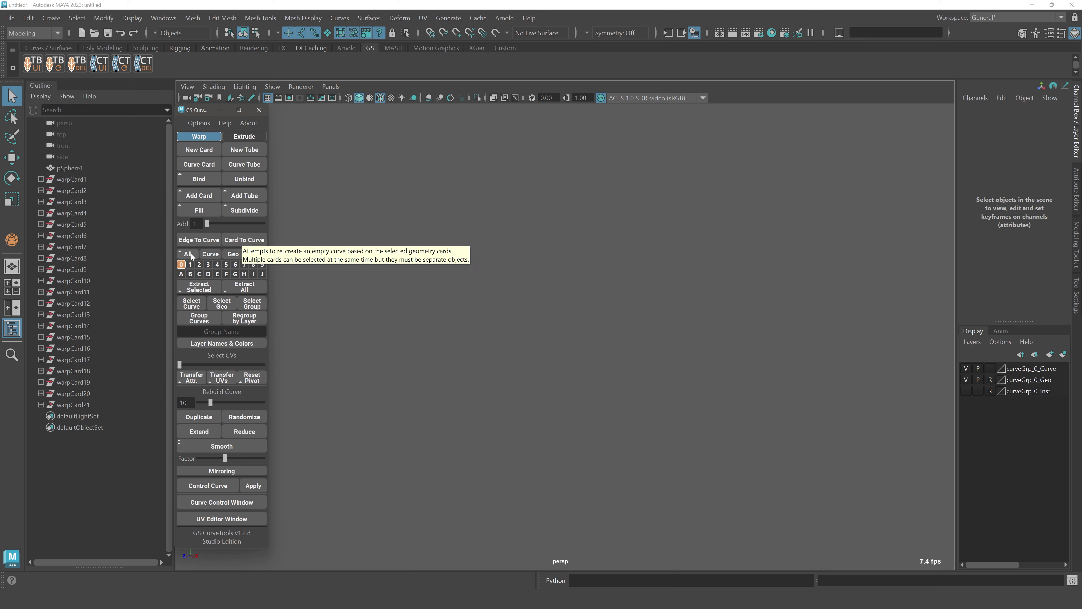
# - Switch the Enable Tooltips option off and back on, and open the Curve Control Window
pyautogui.click(197, 123)
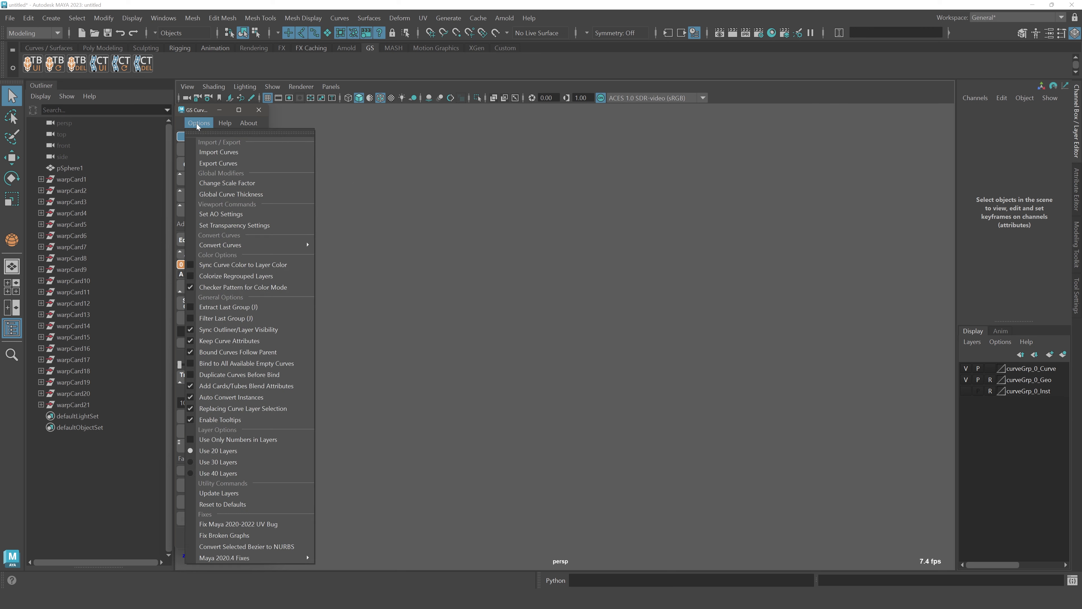
pyautogui.click(226, 420)
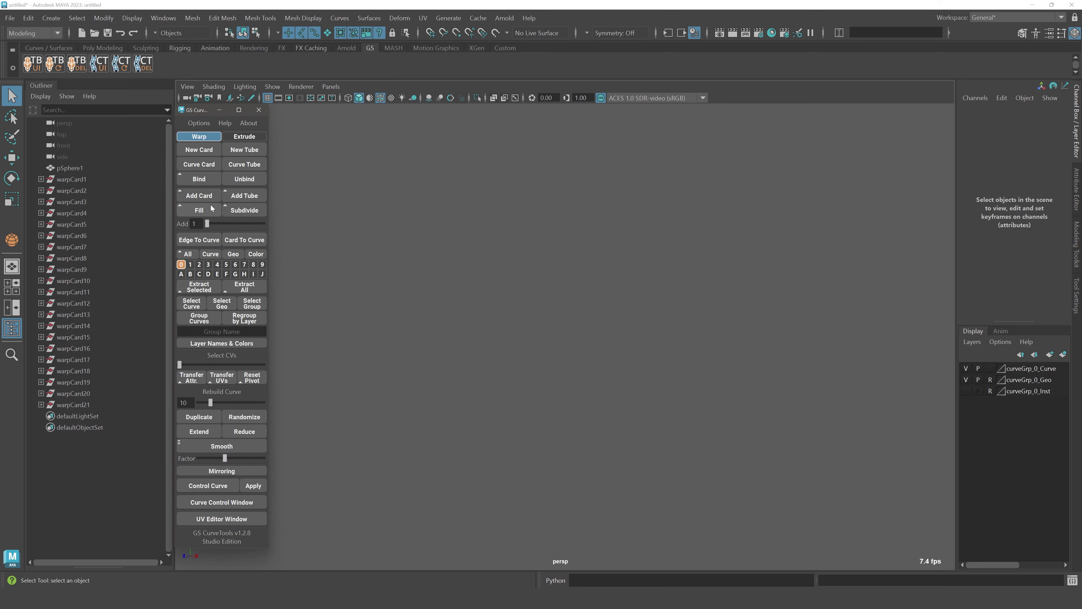
pyautogui.click(249, 504)
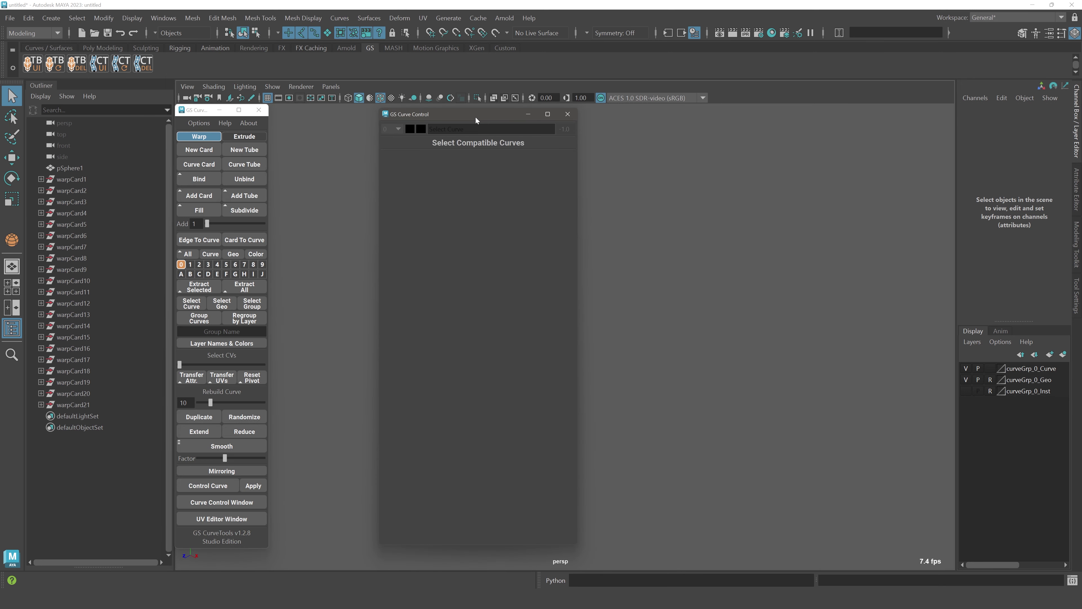
pyautogui.click(199, 123)
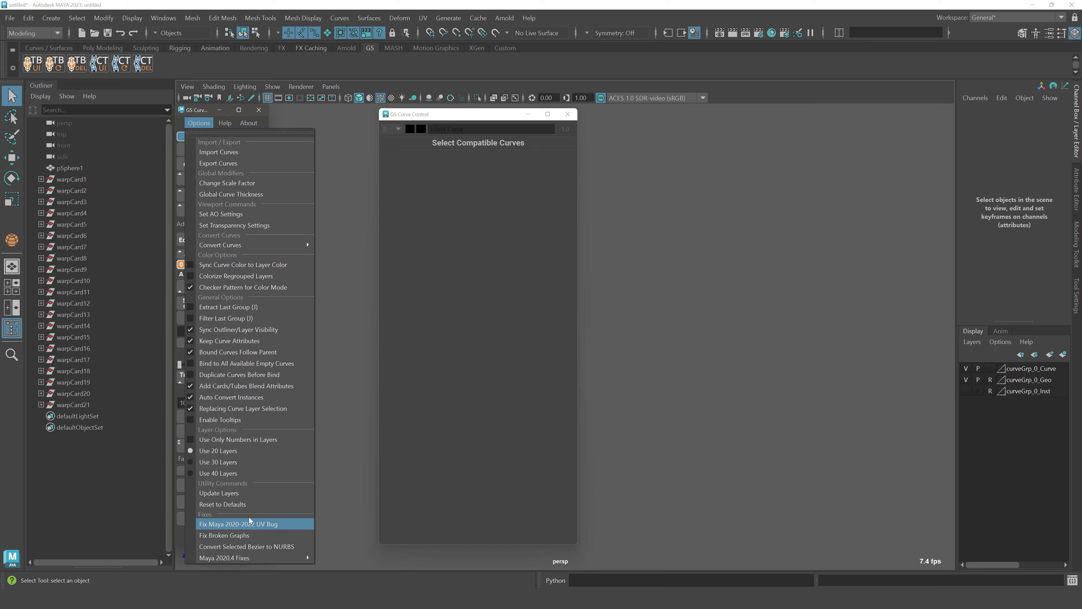
pyautogui.click(251, 419)
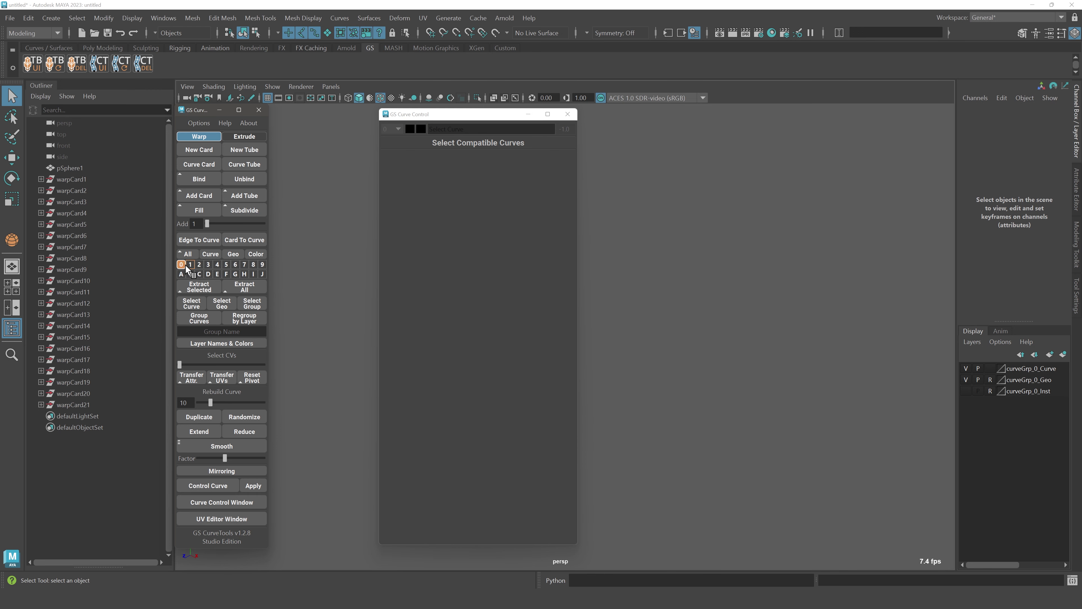
pyautogui.moveTo(182, 267)
# - Select pathCurve1 under warpCard1 and inspect its width and twist curve graphs
pyautogui.click(41, 179)
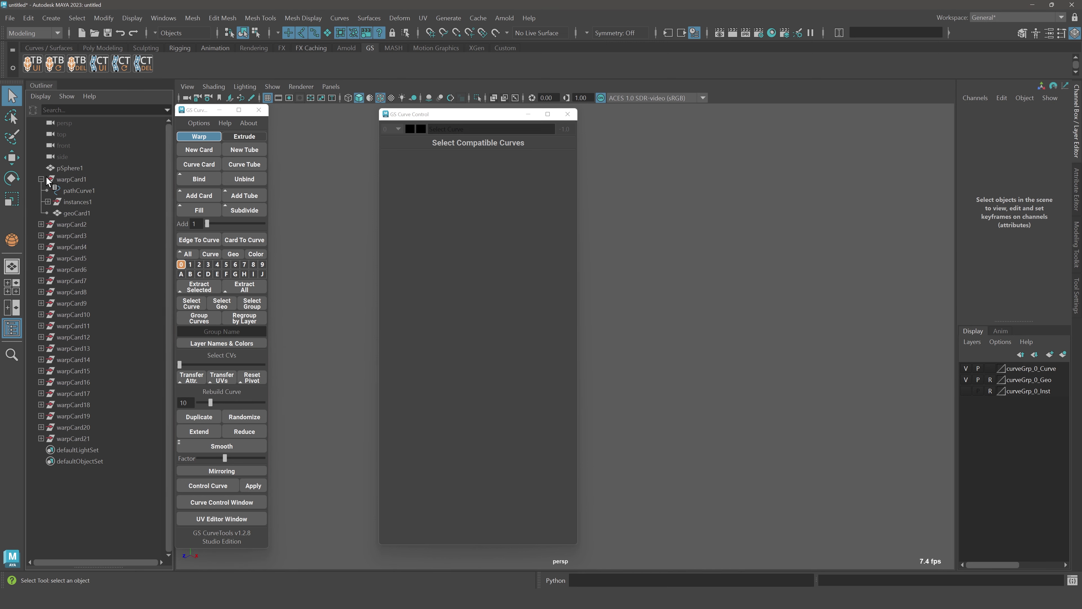
pyautogui.click(79, 191)
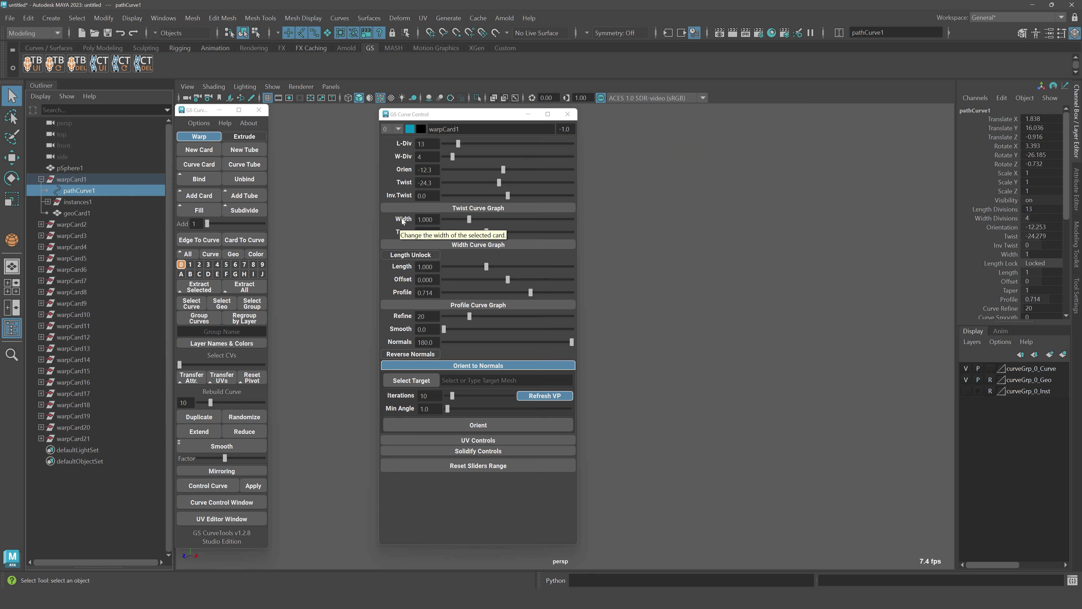
pyautogui.click(478, 247)
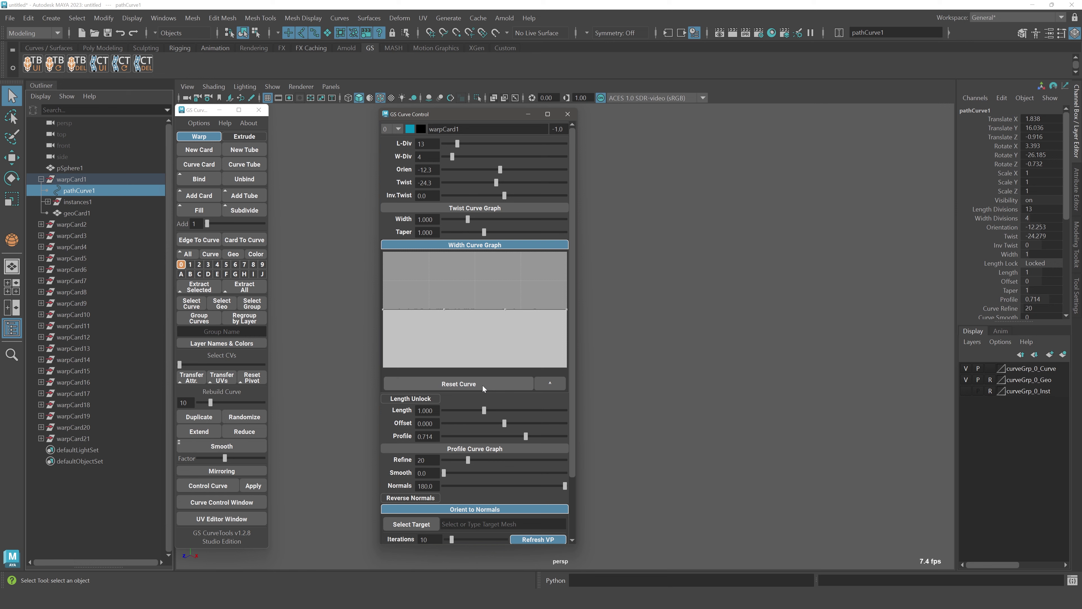
pyautogui.click(472, 209)
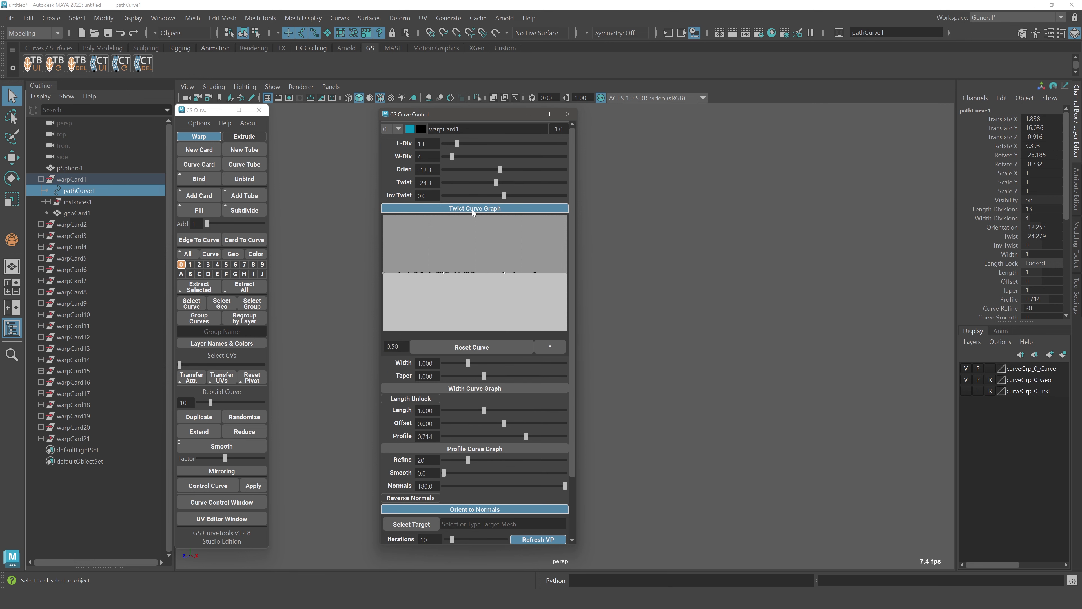
pyautogui.click(466, 209)
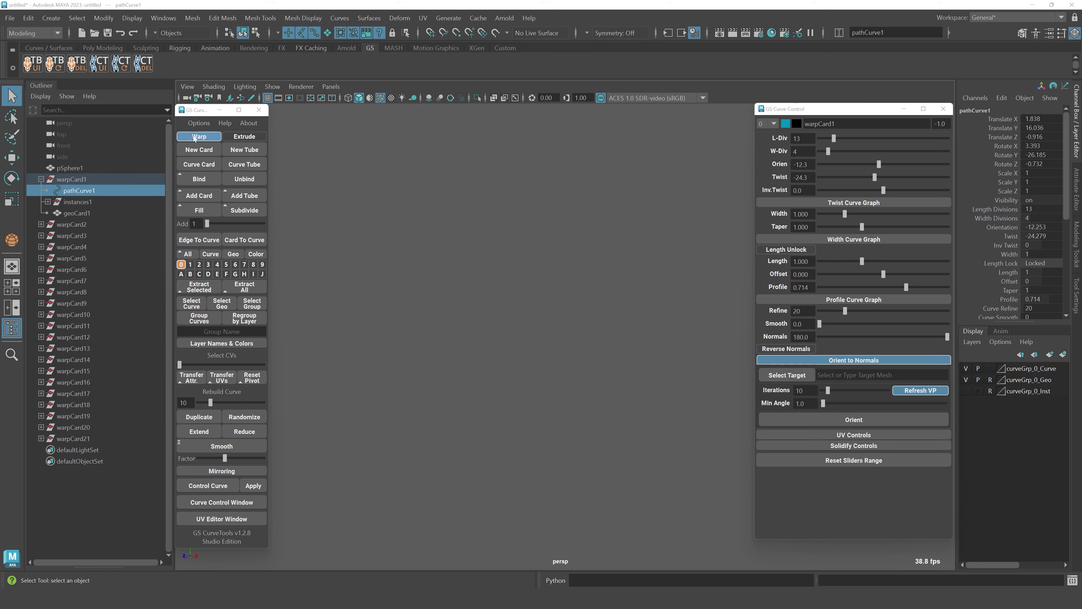
# - Tear off the Convert Curves options as a floating window next to the GS Curve Control window
pyautogui.click(199, 123)
pyautogui.moveTo(229, 245)
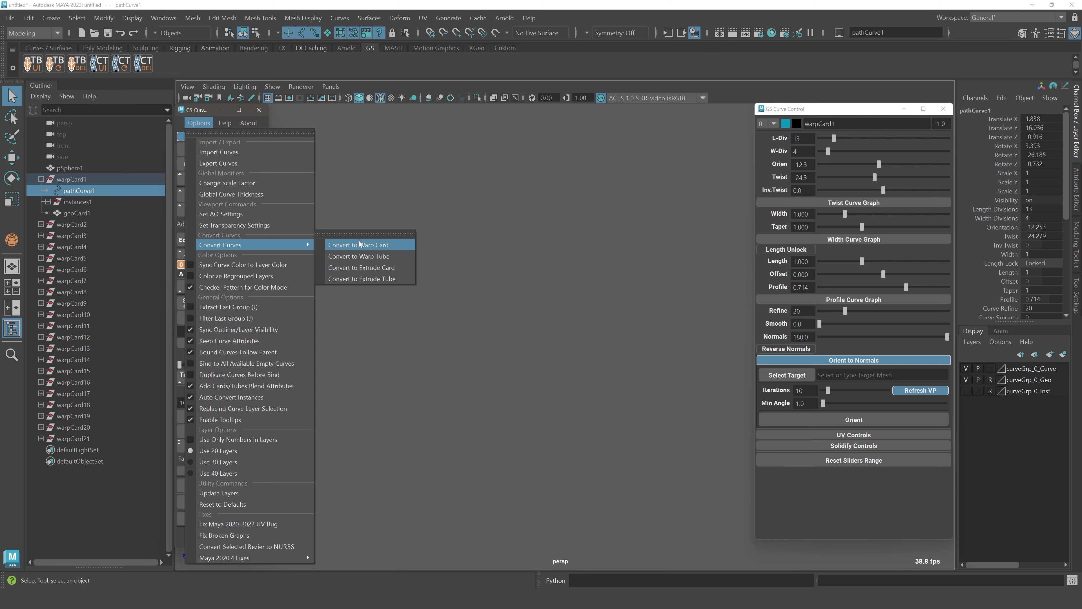
pyautogui.click(364, 234)
pyautogui.moveTo(406, 222); pyautogui.dragTo(695, 118)
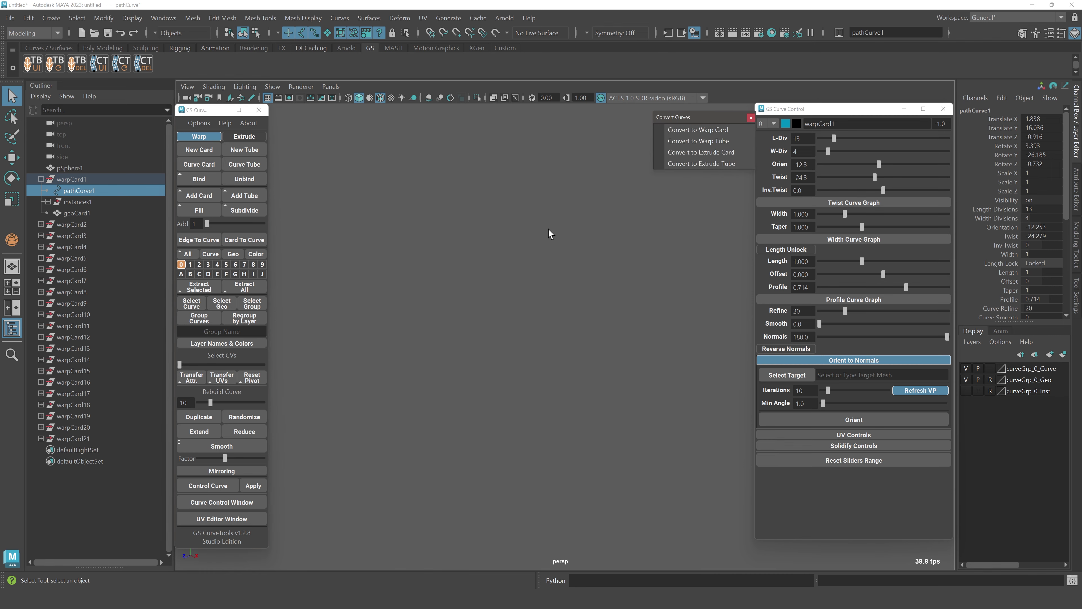
# - Examine the hair cards on the sphere from several angles and clear the current selection
pyautogui.keyDown('alt'); pyautogui.moveTo(543, 170); pyautogui.dragTo(553, 380, button='middle'); pyautogui.keyUp('alt')
pyautogui.keyDown('alt'); pyautogui.moveTo(609, 220); pyautogui.dragTo(531, 313, button='middle'); pyautogui.keyUp('alt')
pyautogui.keyDown('alt'); pyautogui.moveTo(530, 314); pyautogui.dragTo(549, 276, button='right'); pyautogui.keyUp('alt')
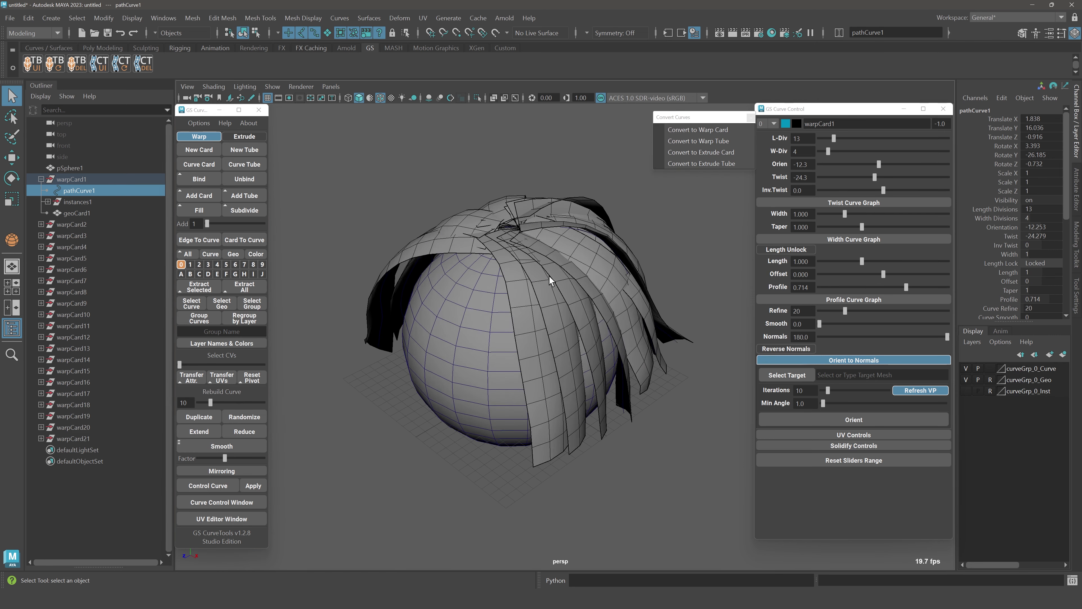
pyautogui.keyDown('alt'); pyautogui.moveTo(549, 275); pyautogui.dragTo(602, 218); pyautogui.keyUp('alt')
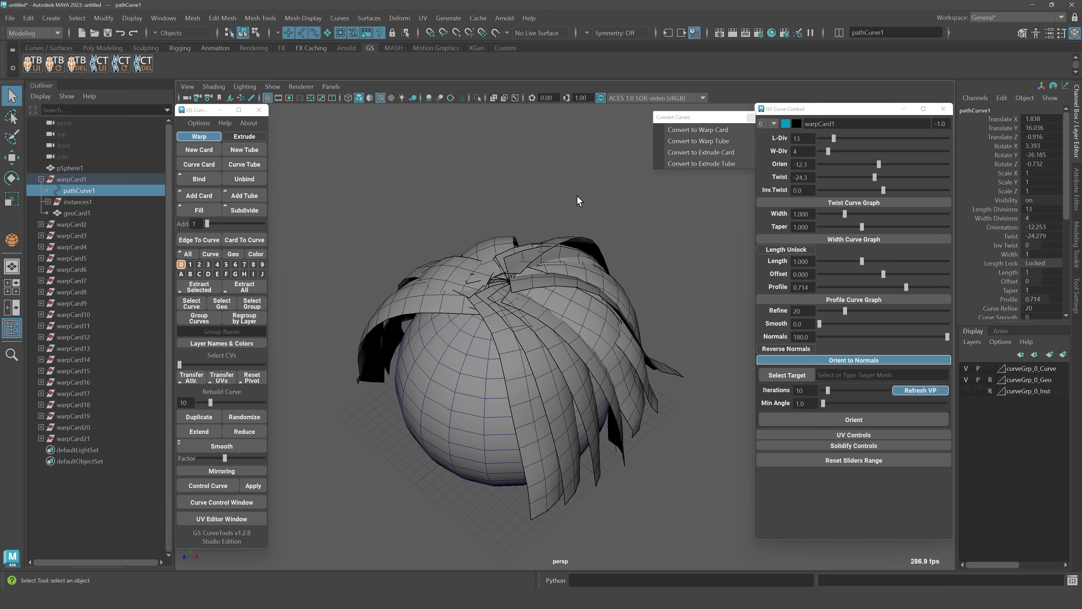
pyautogui.keyDown('alt'); pyautogui.moveTo(576, 196); pyautogui.dragTo(589, 232); pyautogui.keyUp('alt')
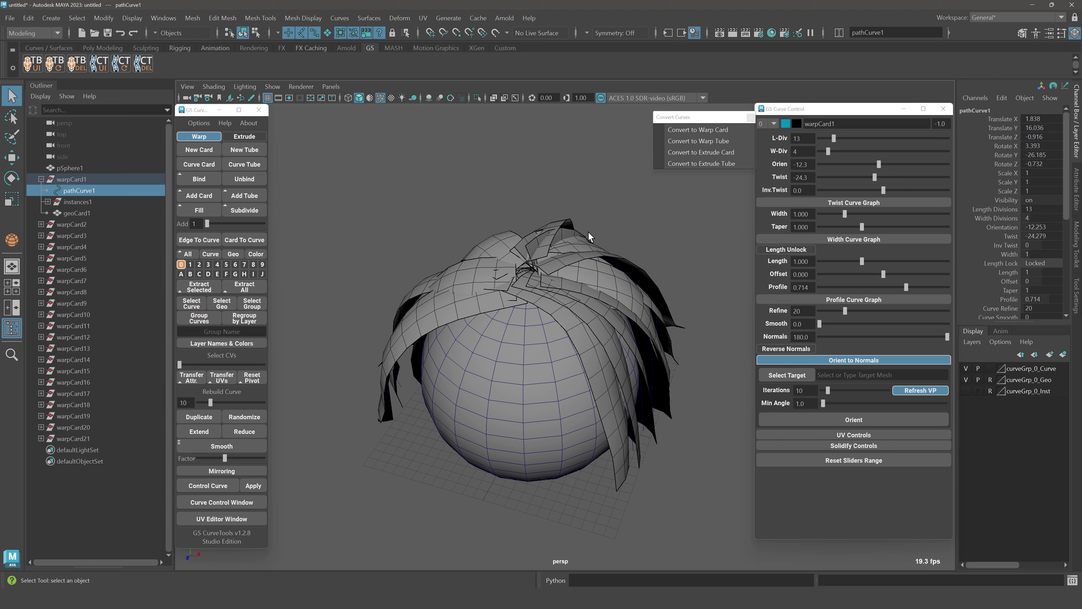
pyautogui.click(609, 209)
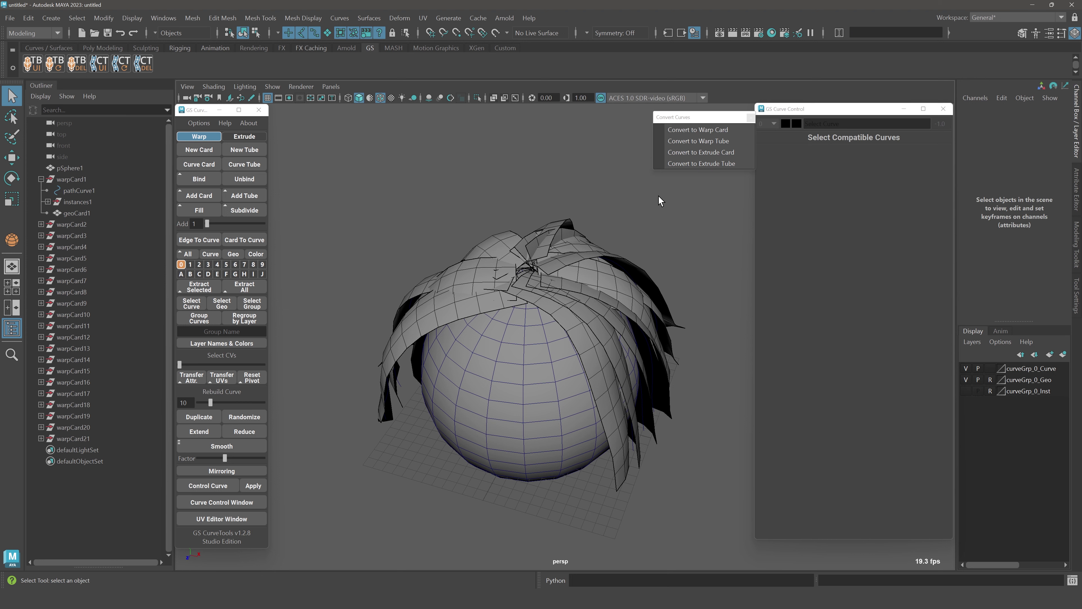
pyautogui.click(713, 132)
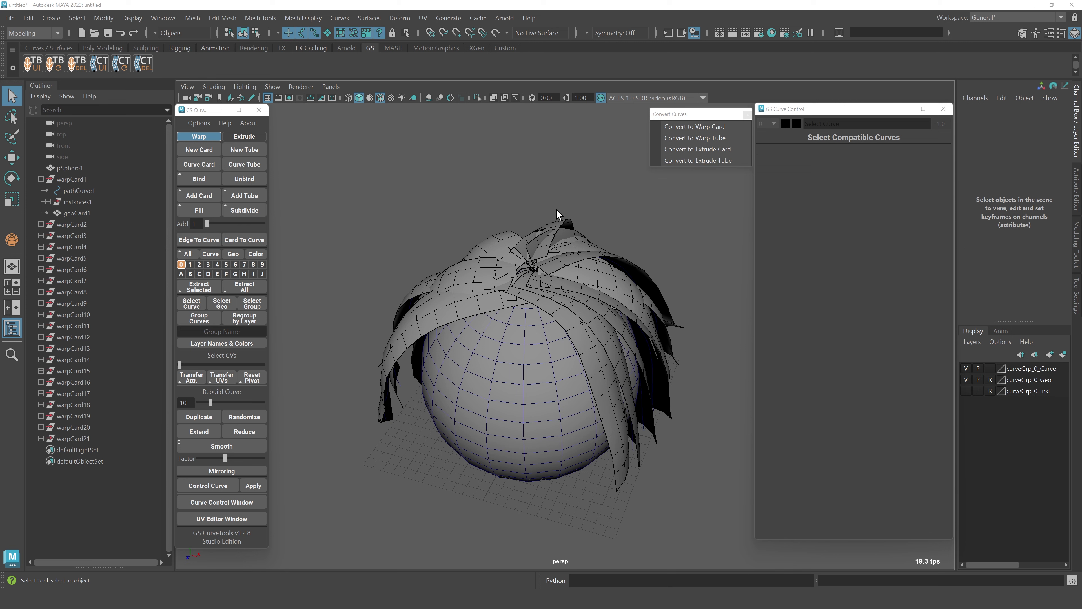
# - Select the path curves of warpCard1, warpCard18 and warpCard19 and convert them to extrude cards
pyautogui.moveTo(557, 210)
pyautogui.keyDown('alt'); pyautogui.mouseDown()
pyautogui.moveTo(570, 171)
pyautogui.moveTo(557, 193)
pyautogui.mouseUp(); pyautogui.keyUp('alt')
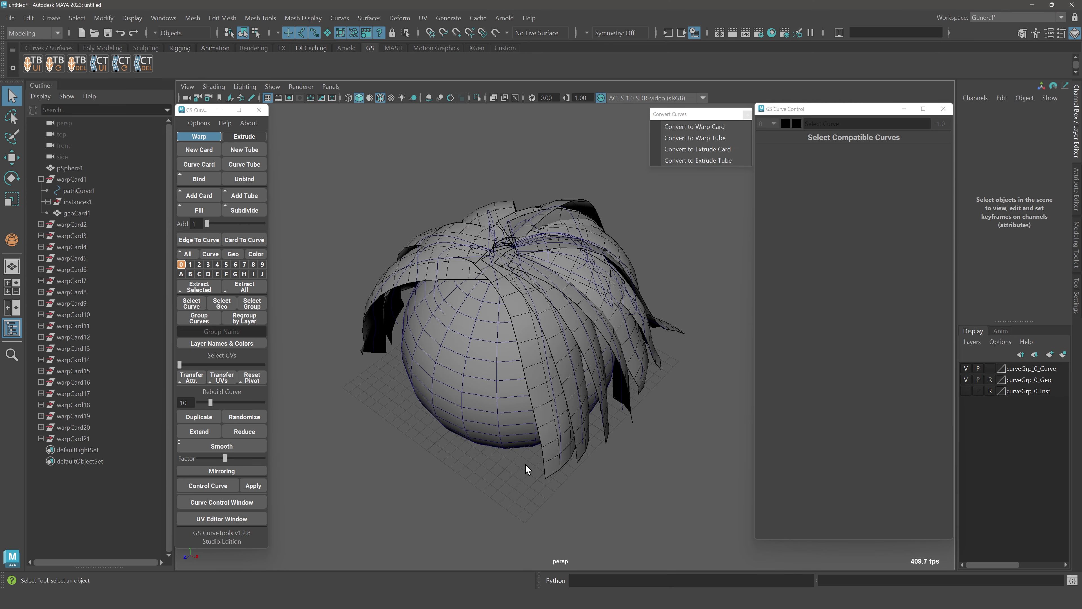
pyautogui.moveTo(525, 465); pyautogui.dragTo(612, 359)
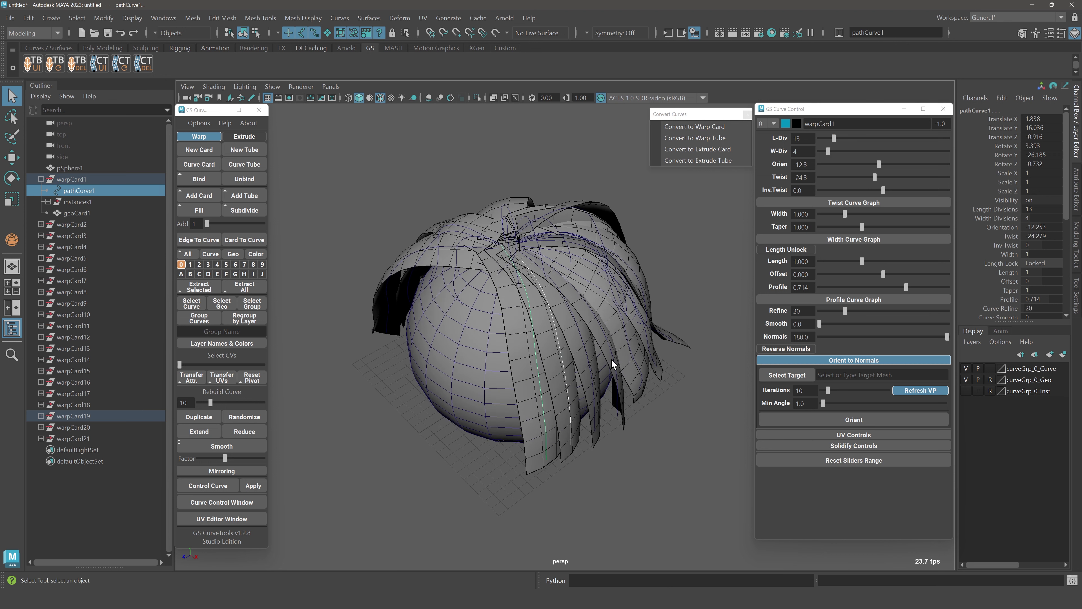
pyautogui.keyDown('shift'); pyautogui.click(608, 408); pyautogui.keyUp('shift')
pyautogui.click(835, 124)
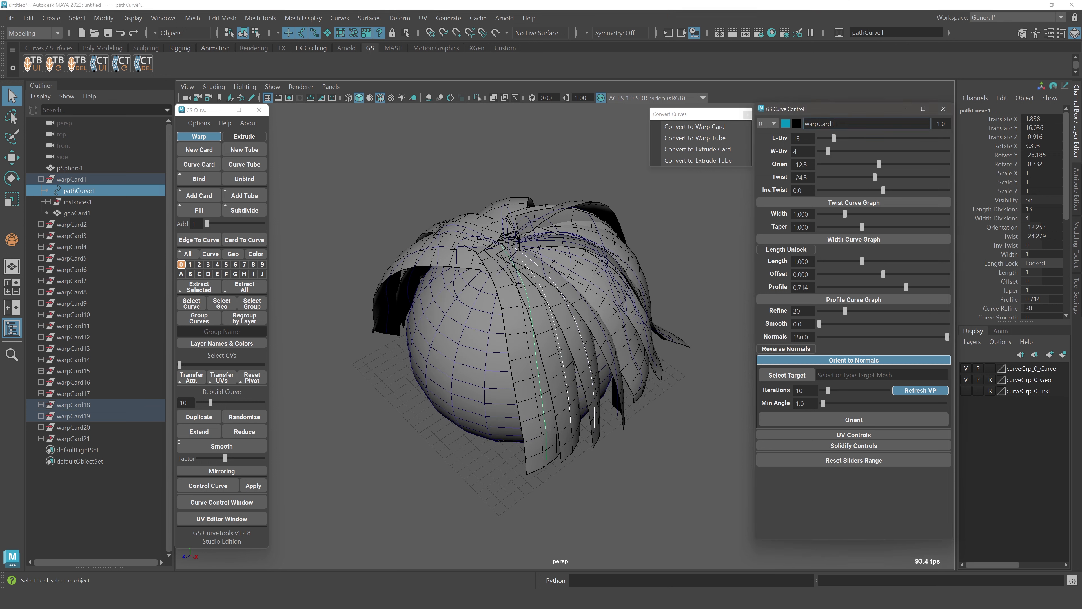
pyautogui.moveTo(695, 114); pyautogui.dragTo(693, 114)
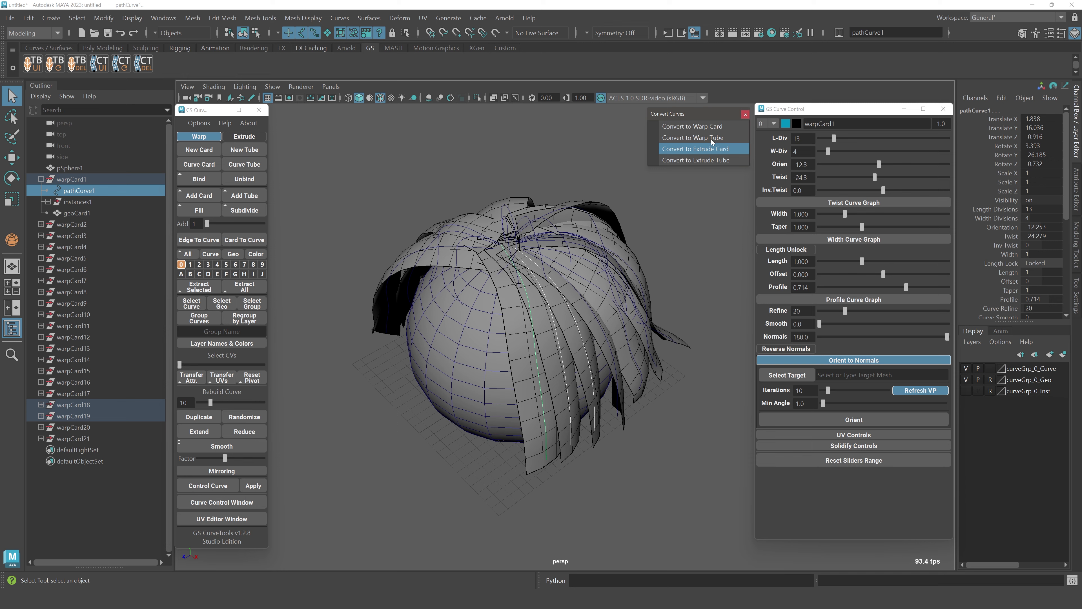
pyautogui.scroll(2, 540, 210)
pyautogui.click(713, 150)
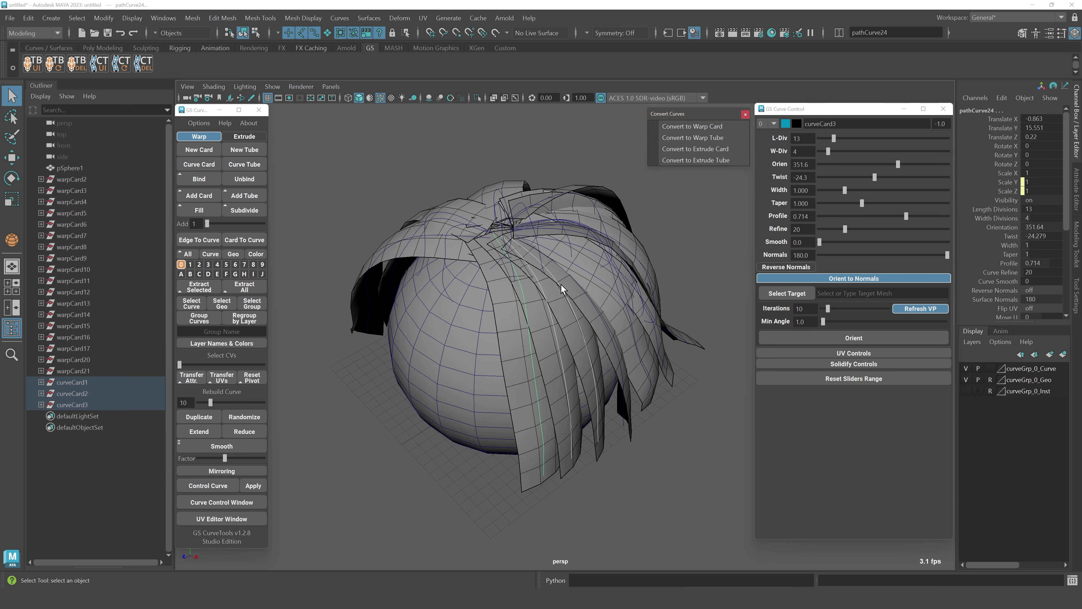
# - Convert the three selected extrude cards back to warp cards and check their width curve graph
pyautogui.keyDown('alt'); pyautogui.moveTo(561, 284); pyautogui.dragTo(582, 424); pyautogui.keyUp('alt')
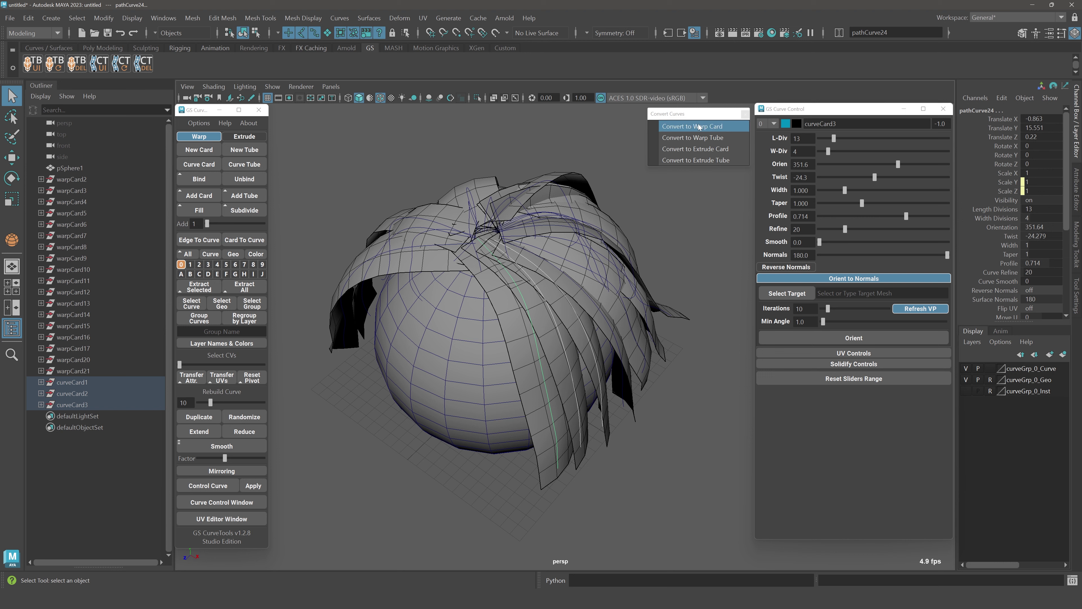
pyautogui.click(716, 126)
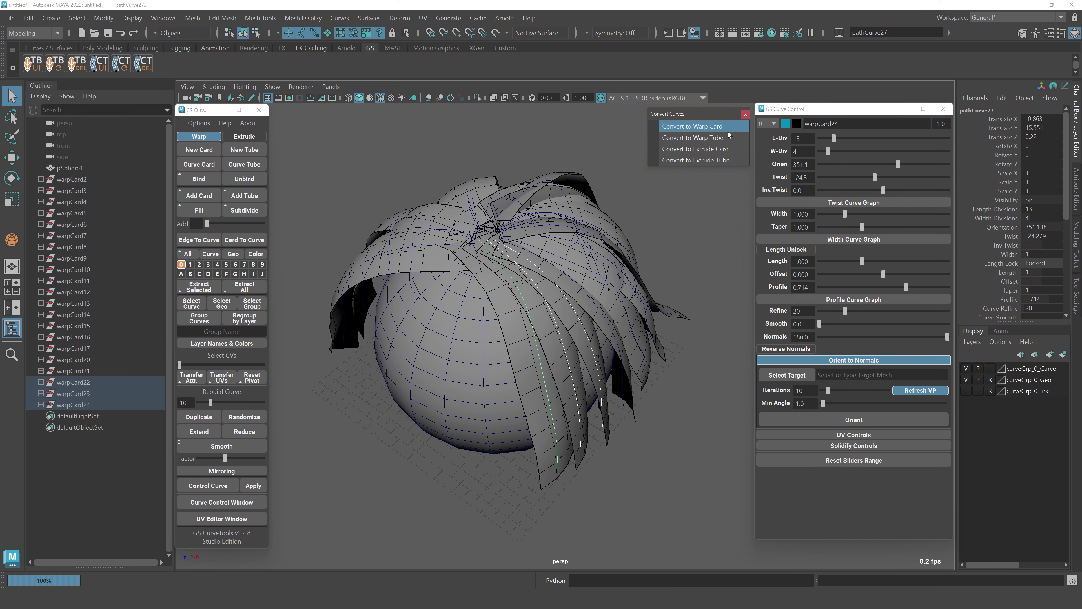
pyautogui.click(854, 240)
pyautogui.click(853, 240)
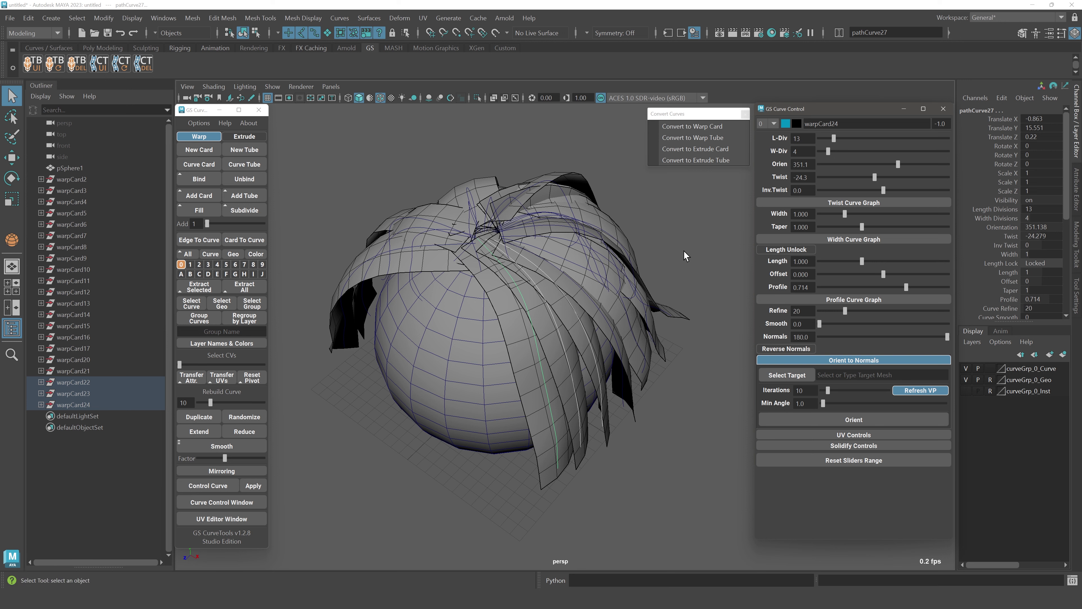
# - Convert the three selected warp cards to extrude cards again and inspect their shape on the sphere
pyautogui.click(712, 148)
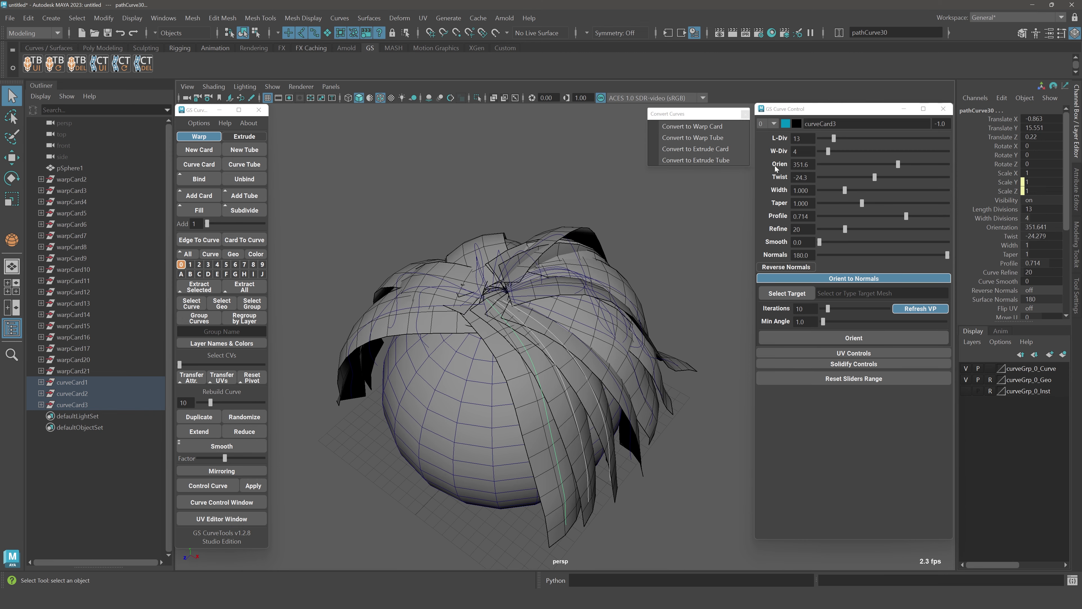
pyautogui.click(694, 115)
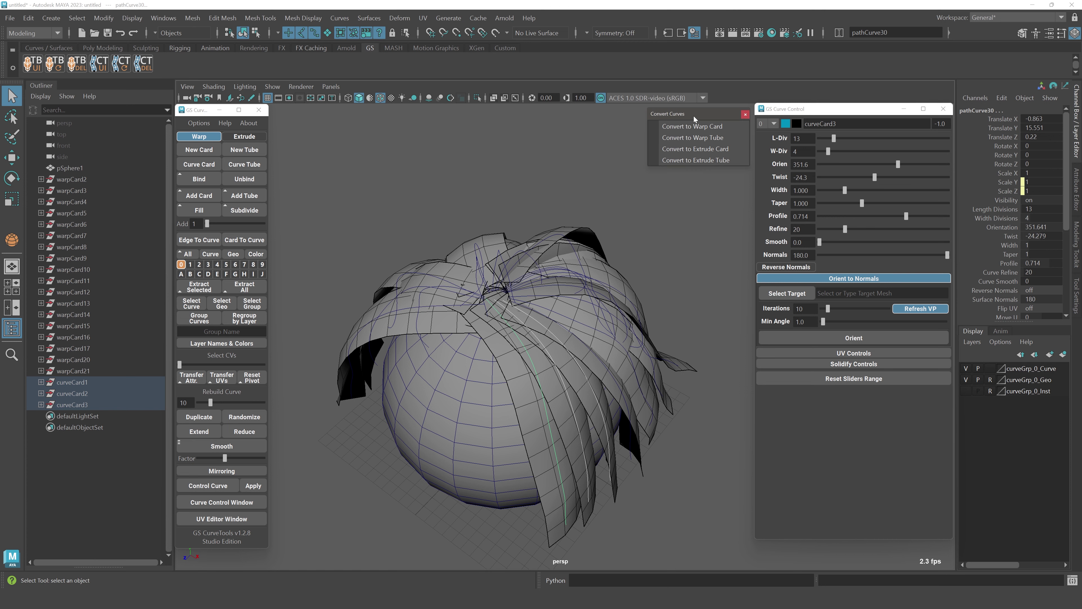
pyautogui.keyDown('alt'); pyautogui.moveTo(499, 346); pyautogui.dragTo(511, 318, button='middle'); pyautogui.keyUp('alt')
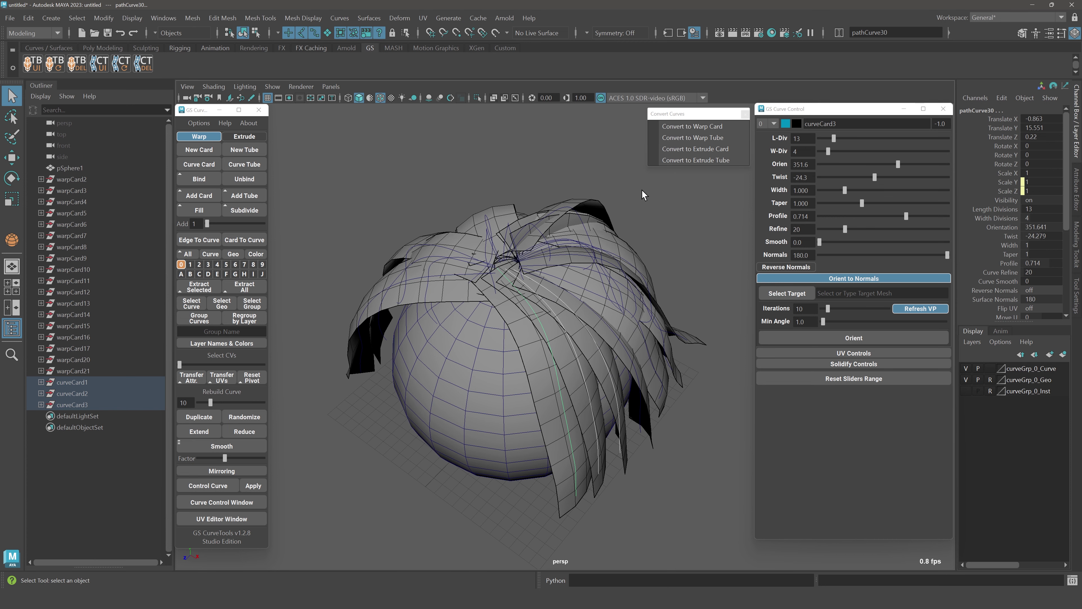
pyautogui.keyDown('alt'); pyautogui.moveTo(666, 185); pyautogui.dragTo(652, 203, button='middle'); pyautogui.keyUp('alt')
pyautogui.keyDown('alt'); pyautogui.moveTo(653, 203); pyautogui.dragTo(569, 337); pyautogui.keyUp('alt')
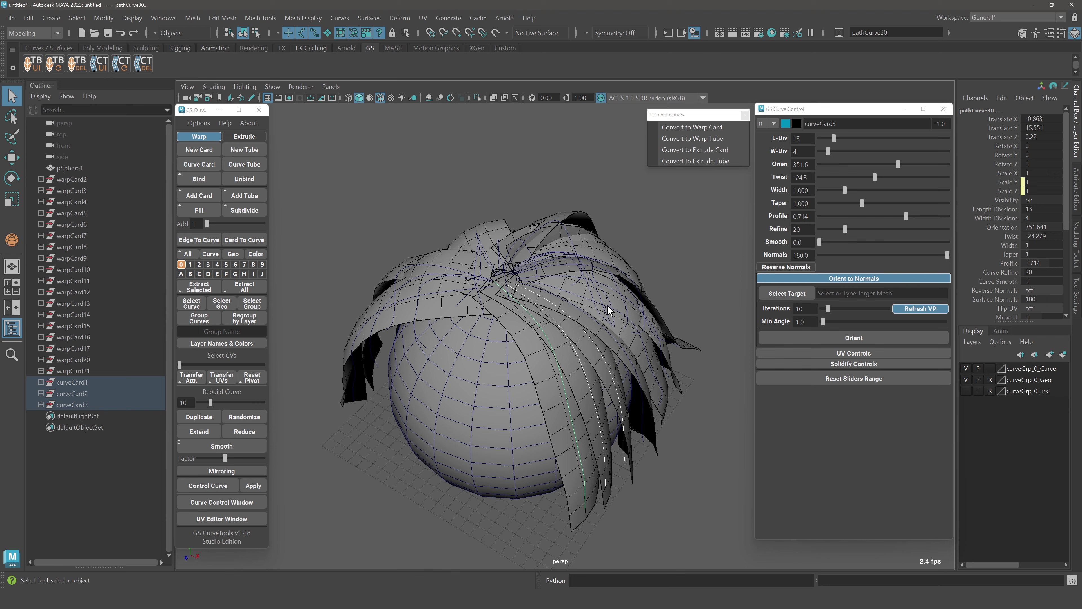
pyautogui.keyDown('alt'); pyautogui.moveTo(581, 289); pyautogui.dragTo(519, 275); pyautogui.keyUp('alt')
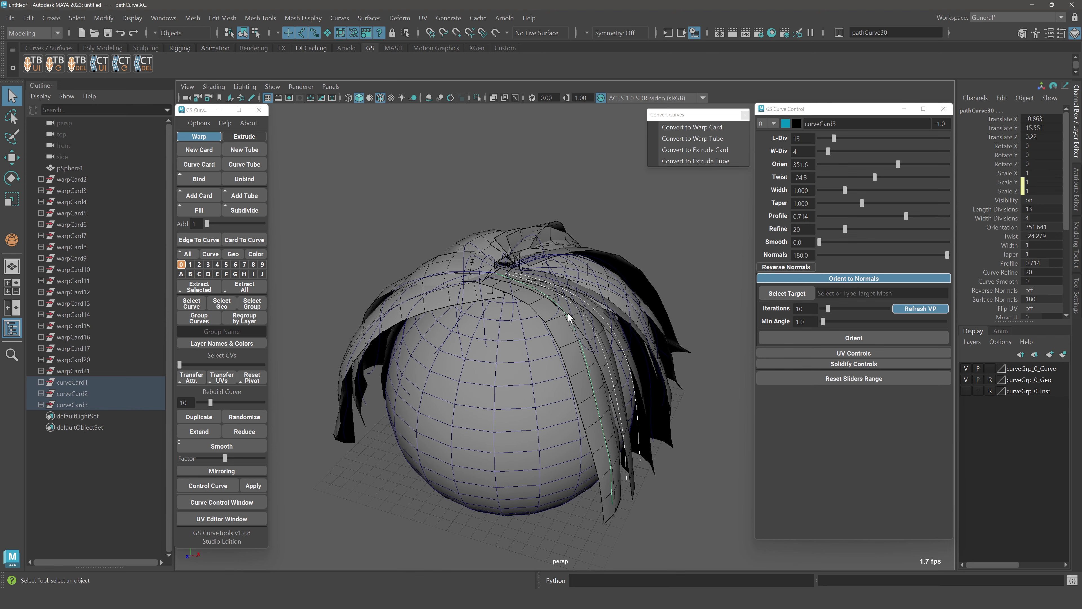
# - Convert the three selected cards back and forth between warp cards and extrude cards
pyautogui.click(705, 127)
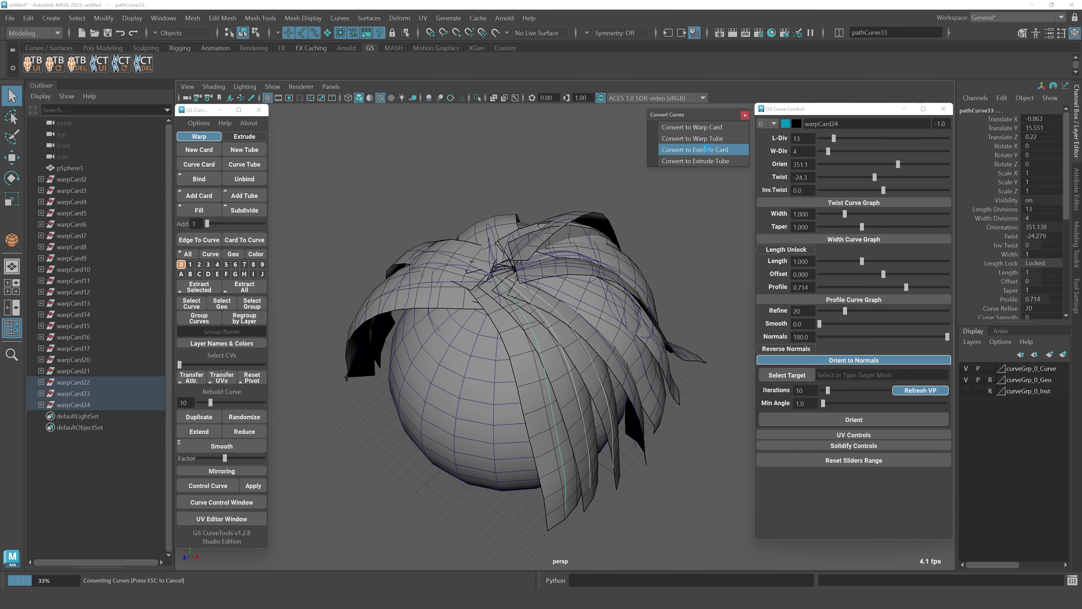
pyautogui.click(711, 128)
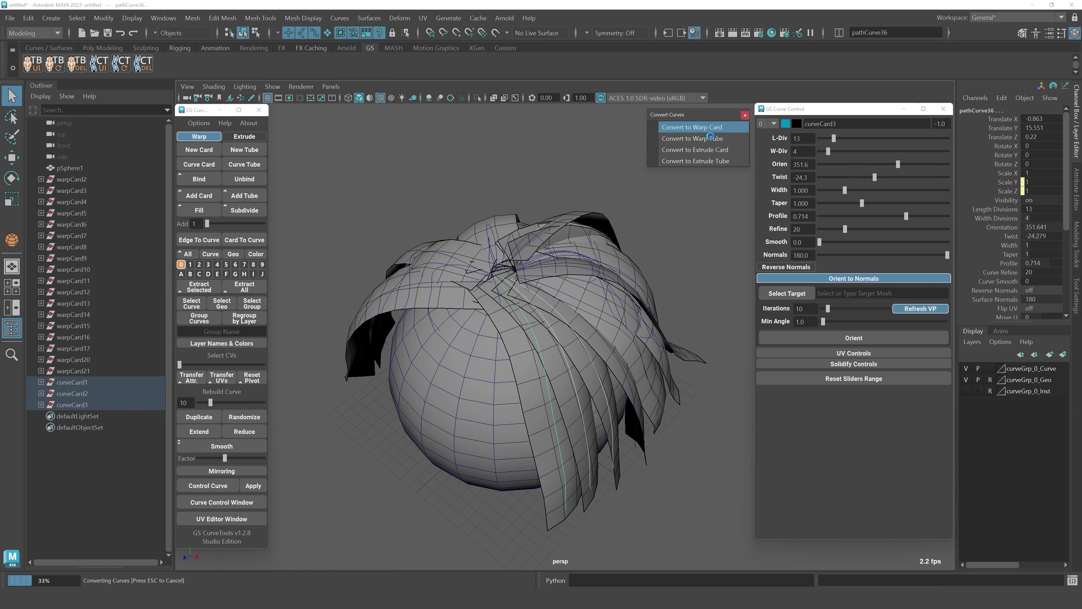
pyautogui.click(710, 151)
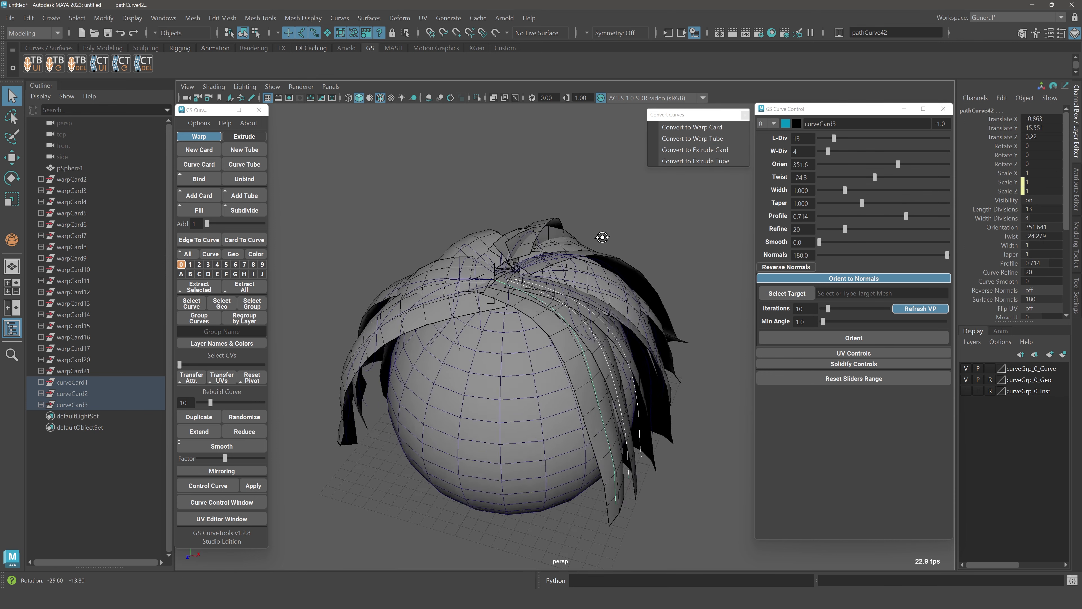
# - Select all the hair cards on the sphere and convert them to extrude cards
pyautogui.click(695, 150)
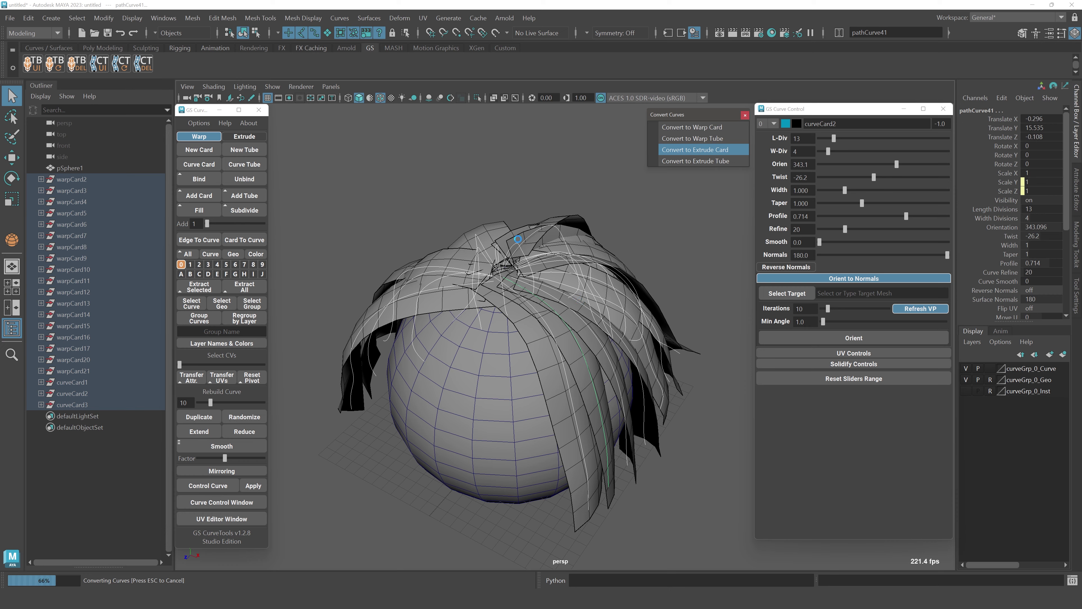
pyautogui.moveTo(571, 243)
pyautogui.keyDown('alt'); pyautogui.mouseDown()
pyautogui.moveTo(641, 270)
pyautogui.moveTo(632, 269)
pyautogui.moveTo(673, 257)
pyautogui.moveTo(577, 263)
pyautogui.mouseUp(); pyautogui.keyUp('alt')
pyautogui.click(632, 248)
pyautogui.moveTo(387, 208); pyautogui.dragTo(683, 448)
pyautogui.keyDown('alt'); pyautogui.moveTo(675, 409); pyautogui.dragTo(652, 371); pyautogui.keyUp('alt')
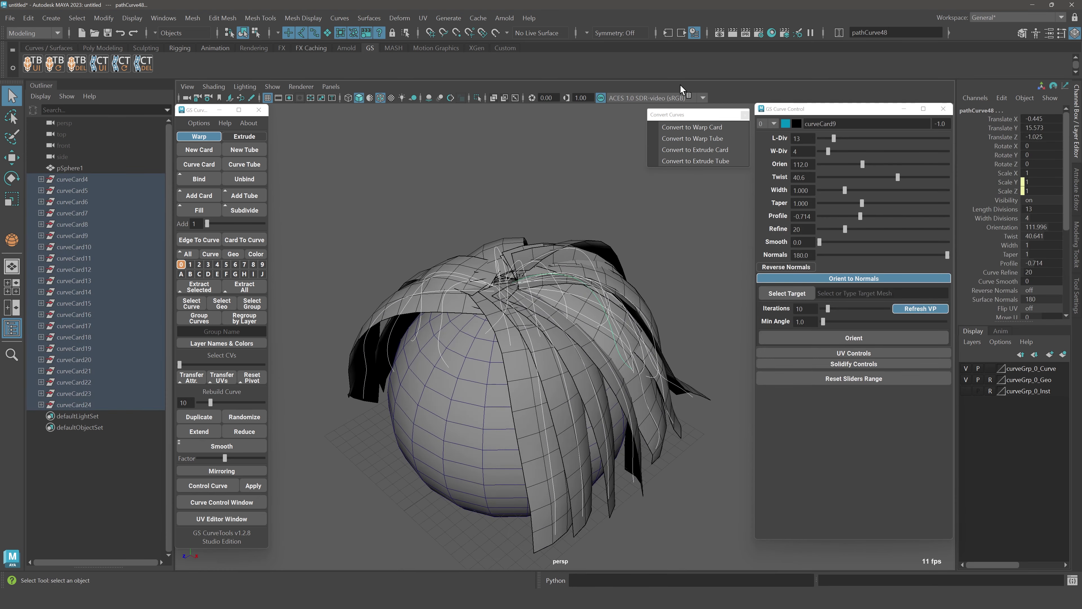
# - Reposition the floating Convert Curves palette above the sphere and close it
pyautogui.moveTo(696, 117); pyautogui.dragTo(690, 117)
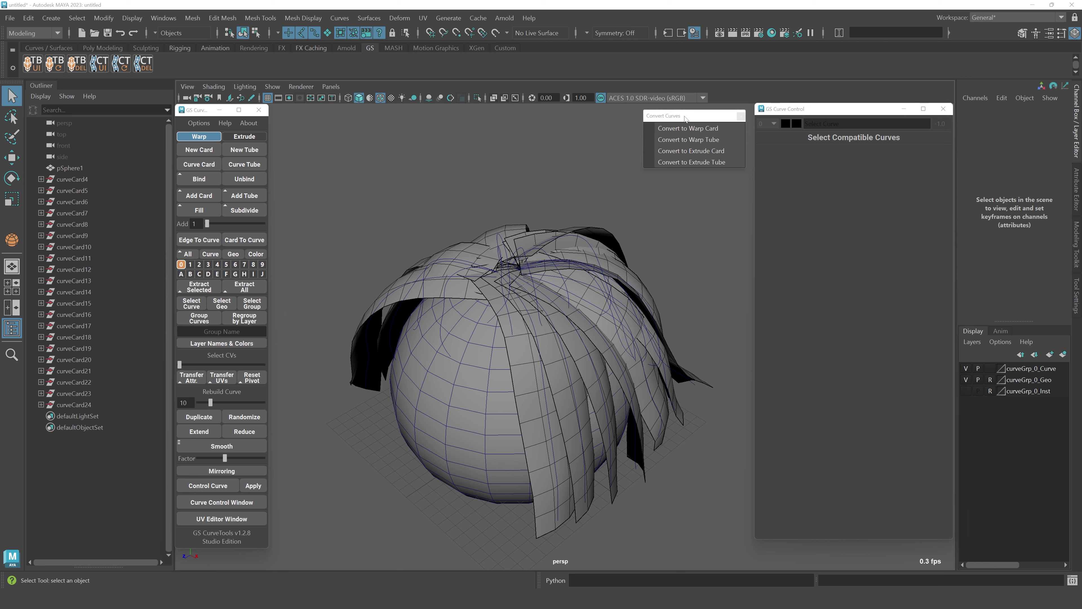
pyautogui.moveTo(685, 116); pyautogui.dragTo(689, 113)
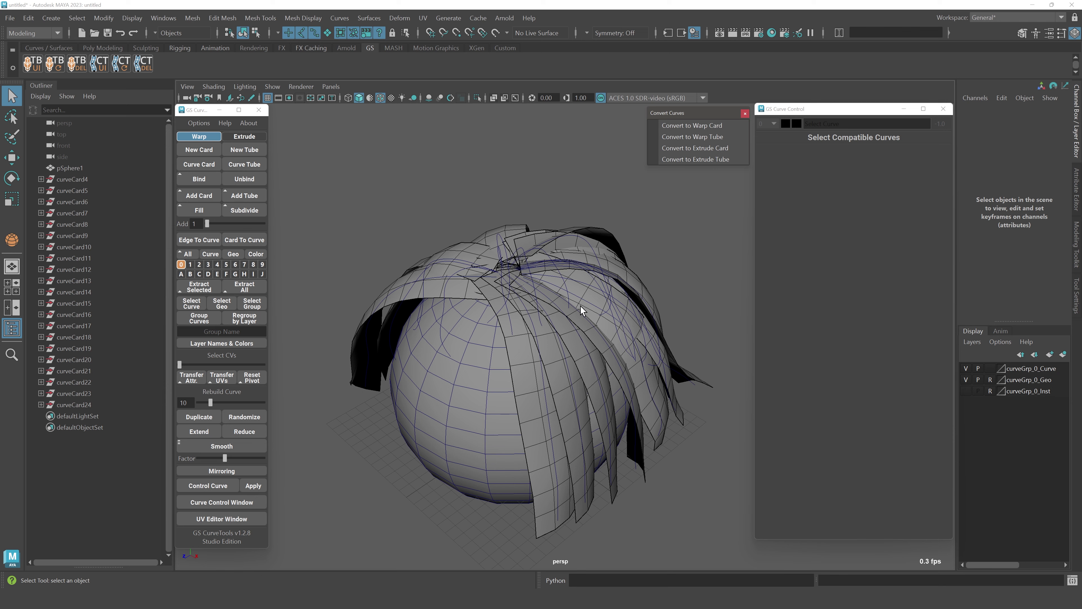
pyautogui.keyDown('alt'); pyautogui.moveTo(588, 309); pyautogui.dragTo(623, 269); pyautogui.keyUp('alt')
pyautogui.moveTo(682, 114); pyautogui.dragTo(683, 115)
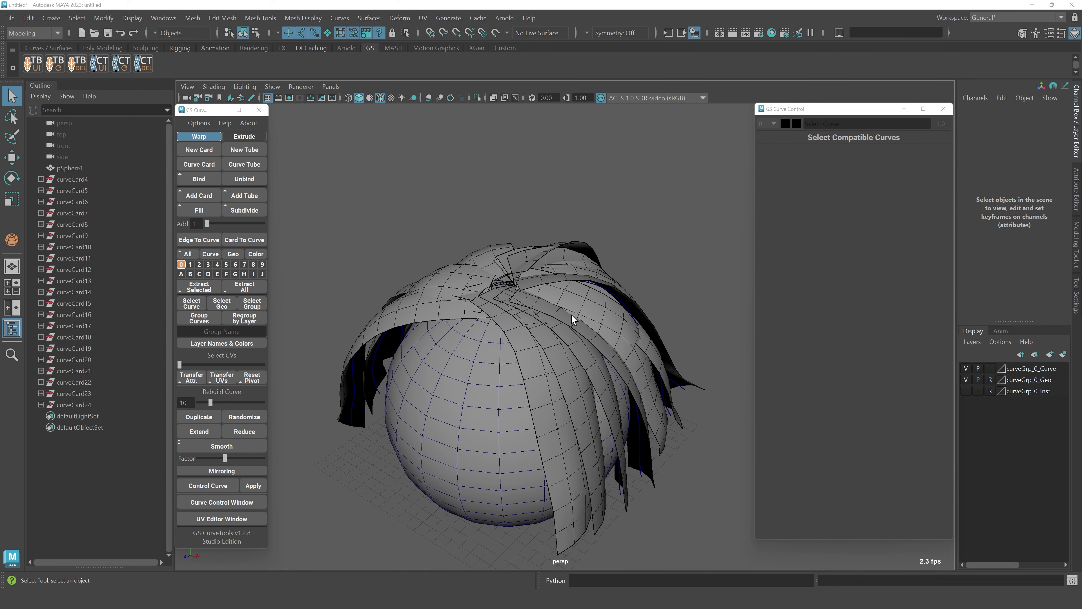
# - Select all the hair cards on the sphere, convert them to warp cards and collapse the Orient to Normals section
pyautogui.click(456, 223)
pyautogui.moveTo(456, 222); pyautogui.dragTo(696, 469)
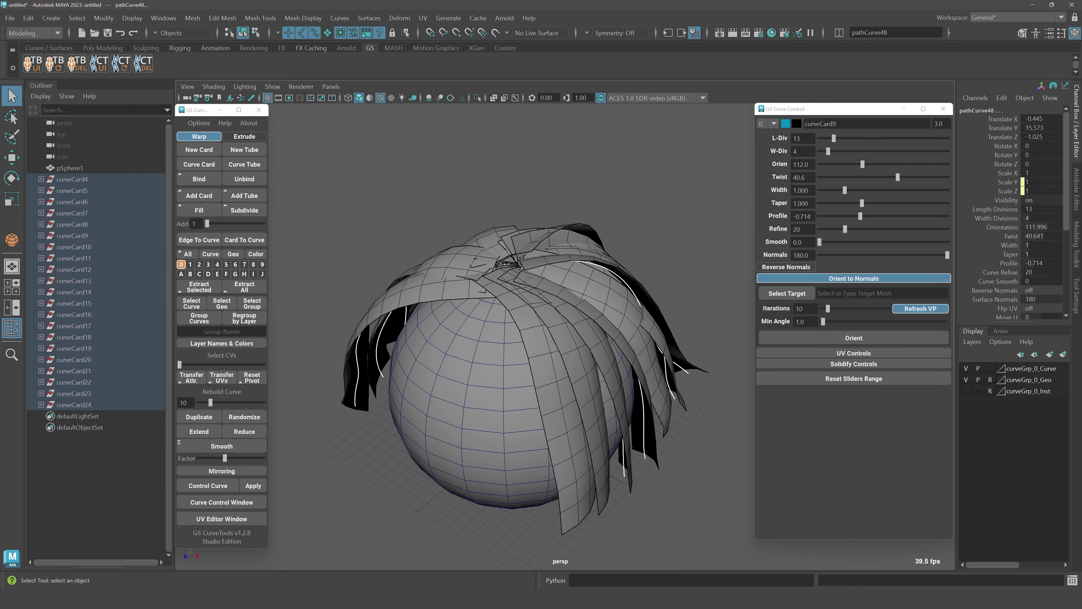
pyautogui.click(199, 123)
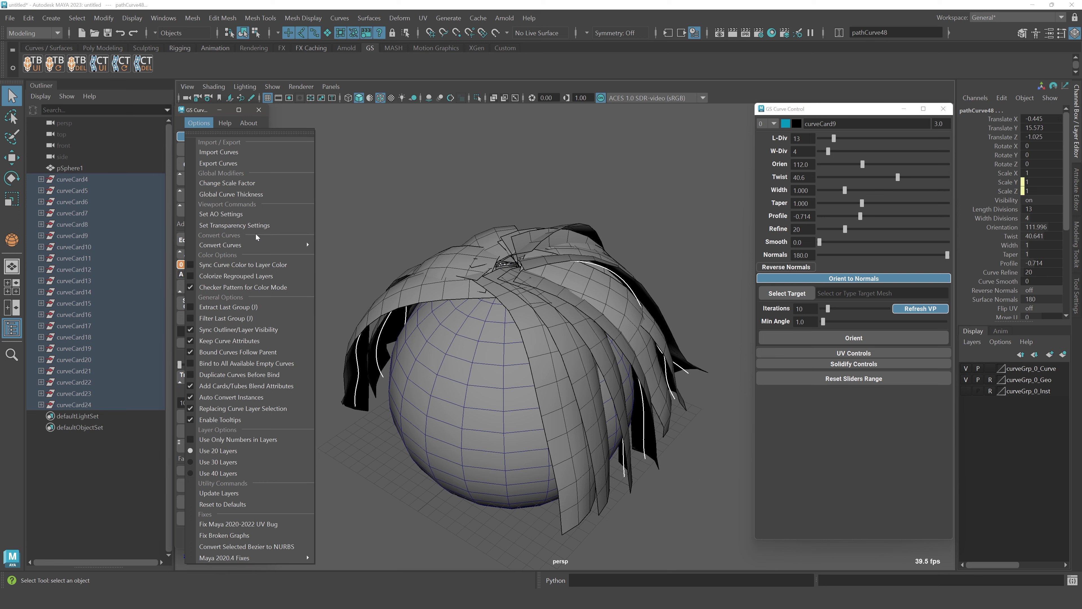
pyautogui.moveTo(289, 245)
pyautogui.click(409, 246)
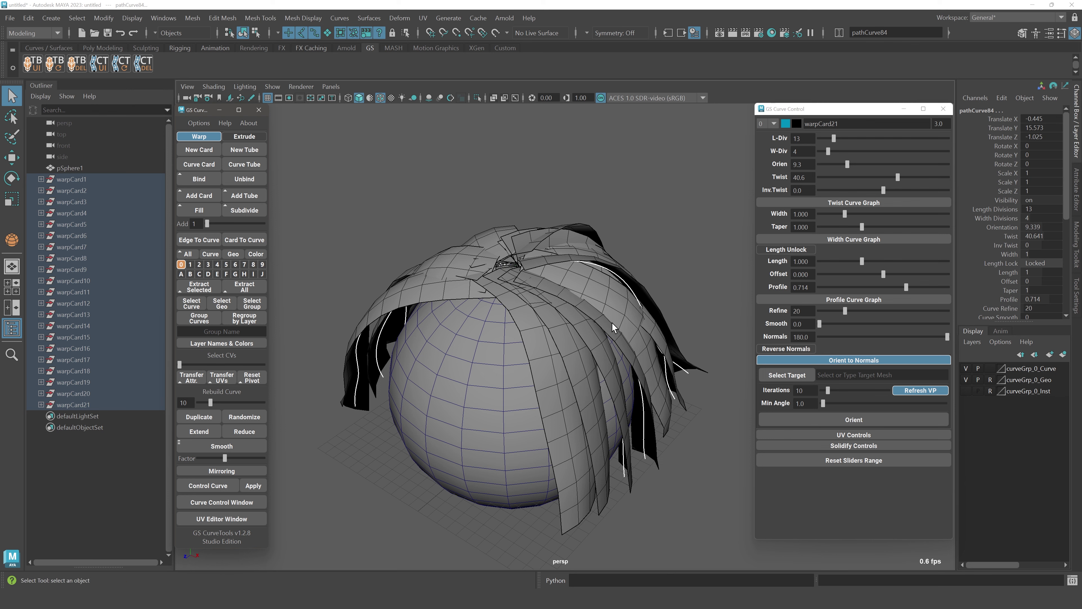
pyautogui.keyDown('alt'); pyautogui.moveTo(612, 327); pyautogui.dragTo(692, 299); pyautogui.keyUp('alt')
pyautogui.click(874, 361)
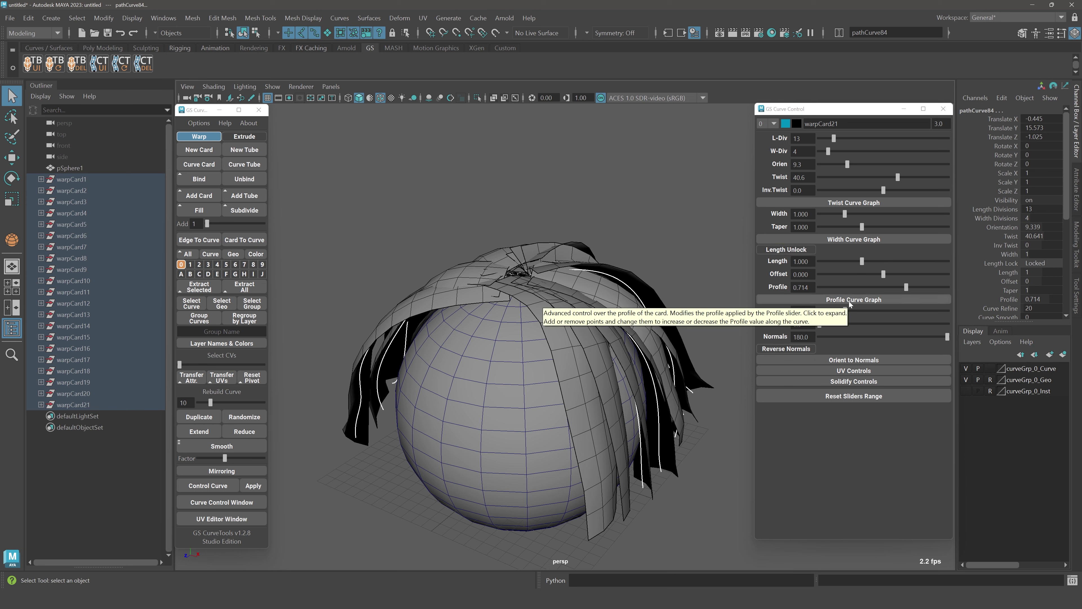
# - Expand the Twist Curve Graph and lower its end point to about halfway below the middle to twist the card tips
pyautogui.keyDown('alt'); pyautogui.moveTo(642, 261); pyautogui.dragTo(643, 187); pyautogui.keyUp('alt')
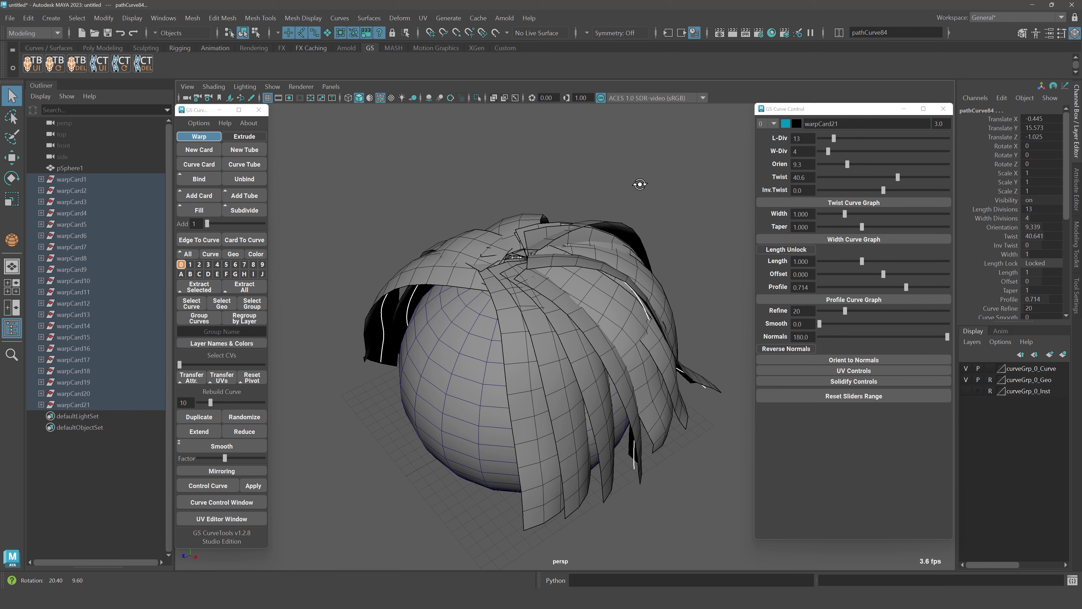
pyautogui.click(899, 204)
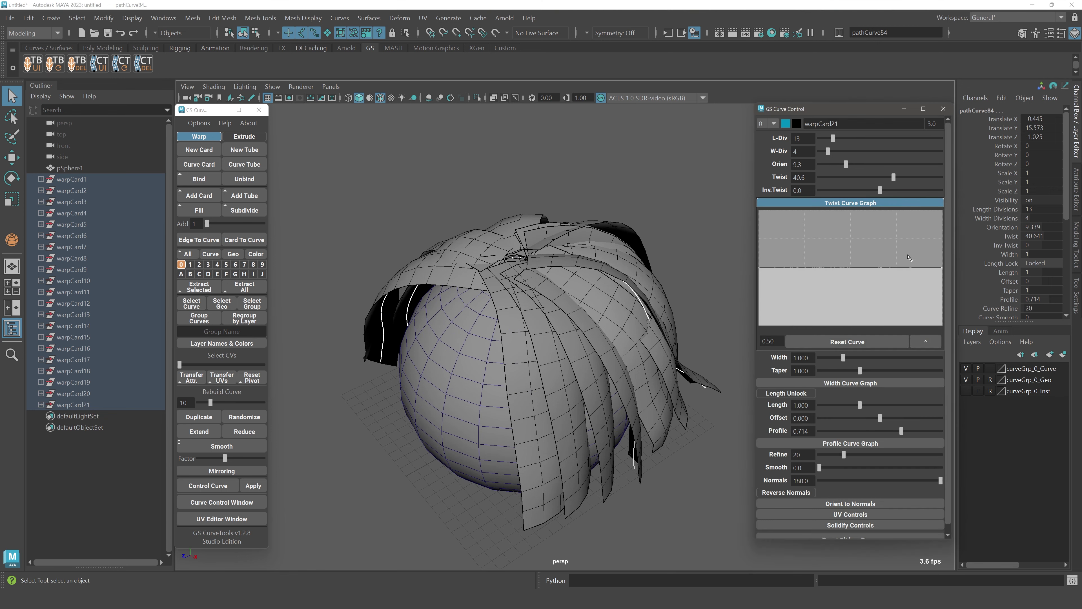
pyautogui.keyDown('alt'); pyautogui.moveTo(595, 282); pyautogui.dragTo(627, 261); pyautogui.keyUp('alt')
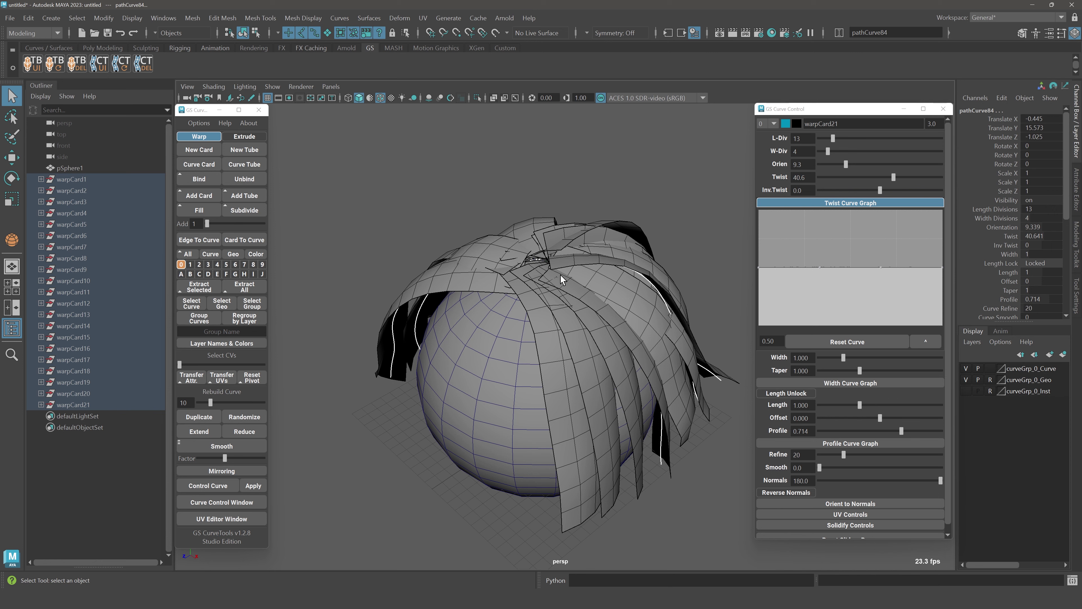
pyautogui.keyDown('alt'); pyautogui.moveTo(597, 322); pyautogui.dragTo(604, 319); pyautogui.keyUp('alt')
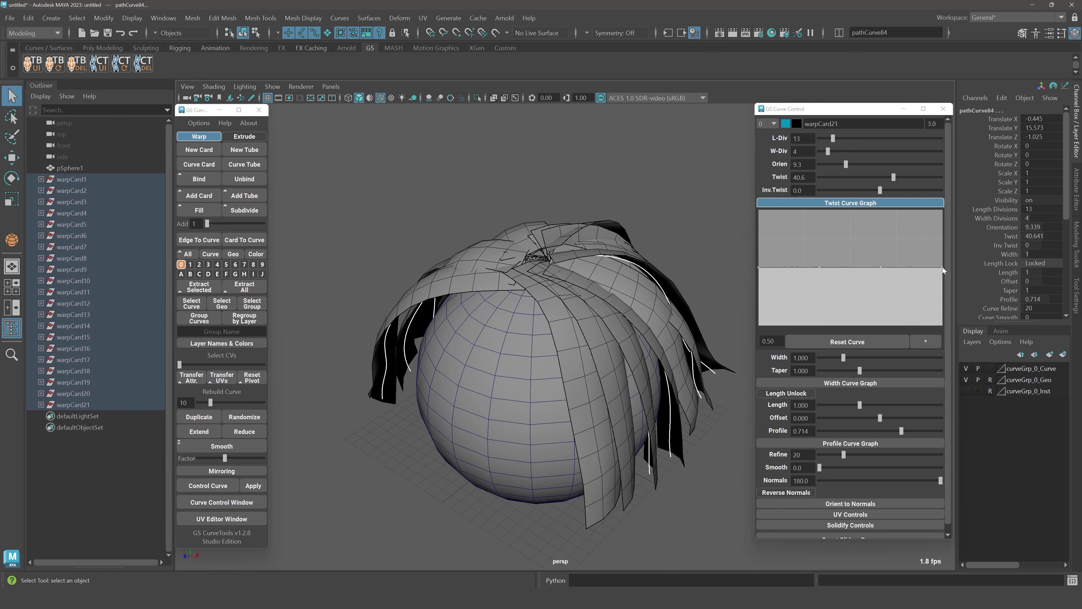
pyautogui.moveTo(943, 267); pyautogui.dragTo(943, 319)
pyautogui.keyDown('alt'); pyautogui.moveTo(648, 307); pyautogui.dragTo(550, 234); pyautogui.keyUp('alt')
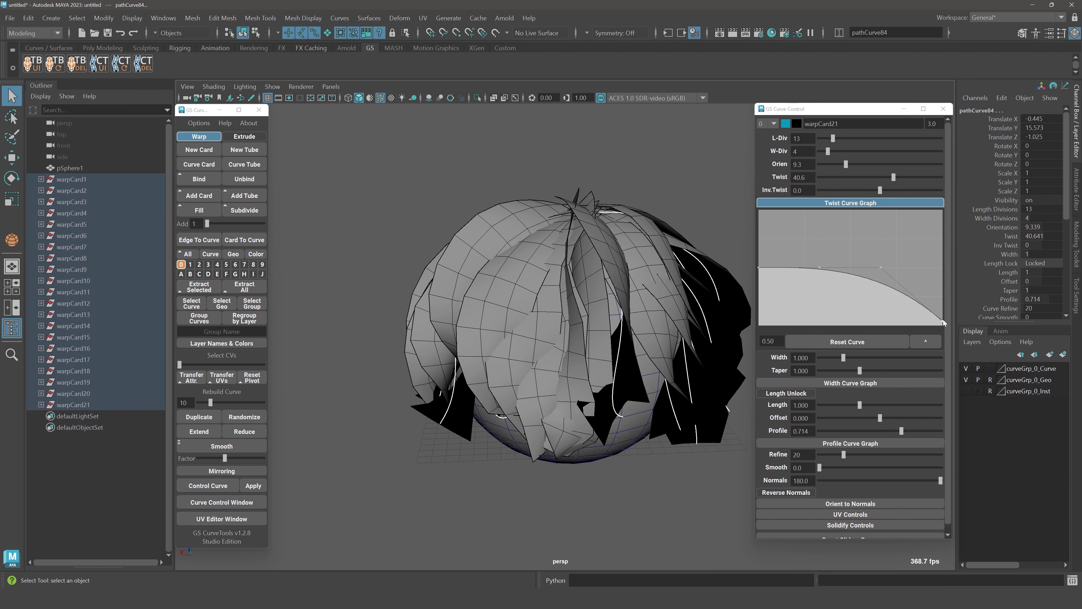
pyautogui.moveTo(943, 323); pyautogui.dragTo(946, 298)
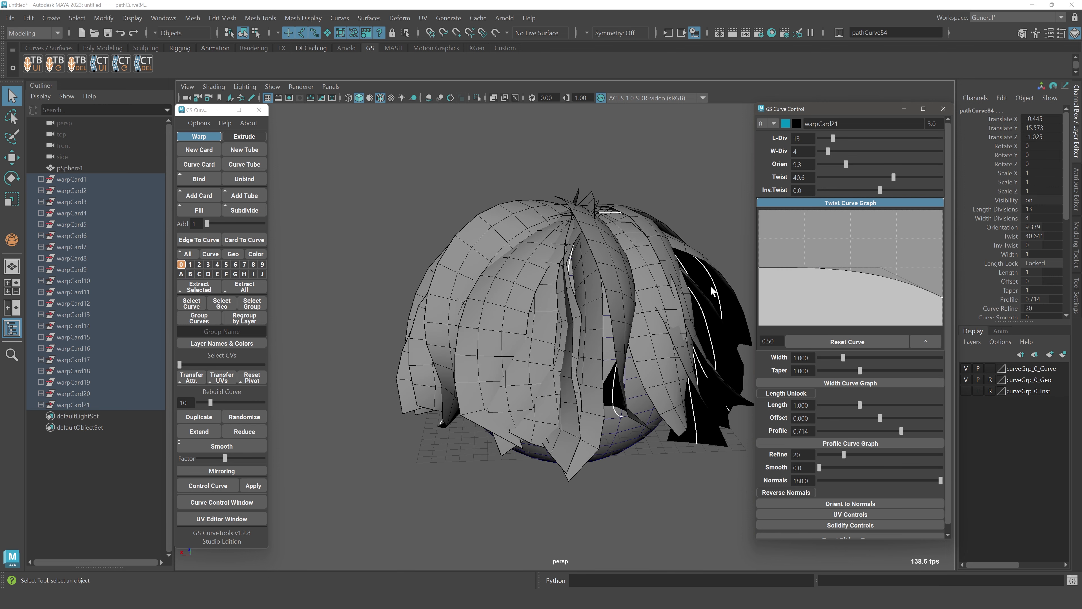
# - Reset the twist curve, collapse its graph and briefly check the Width Curve Graph
pyautogui.click(908, 341)
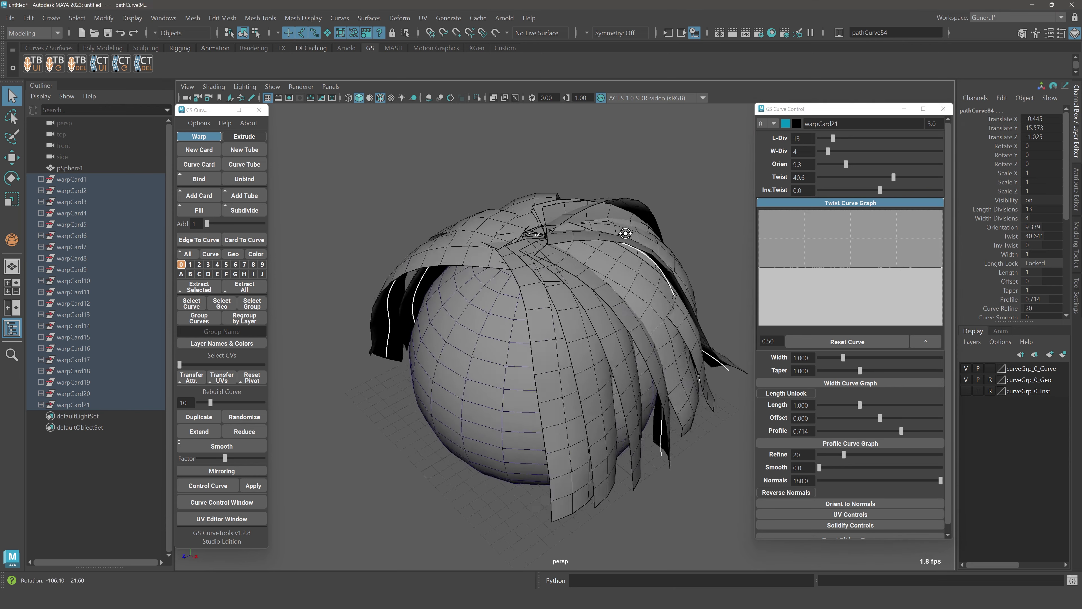
pyautogui.keyDown('alt'); pyautogui.moveTo(633, 235); pyautogui.dragTo(616, 232); pyautogui.keyUp('alt')
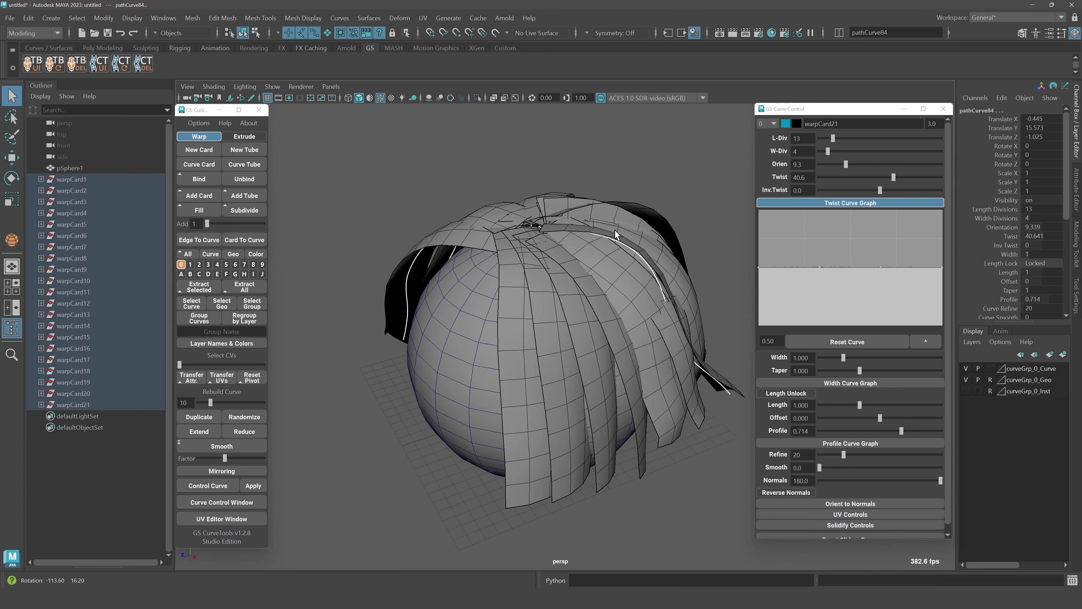
pyautogui.click(834, 204)
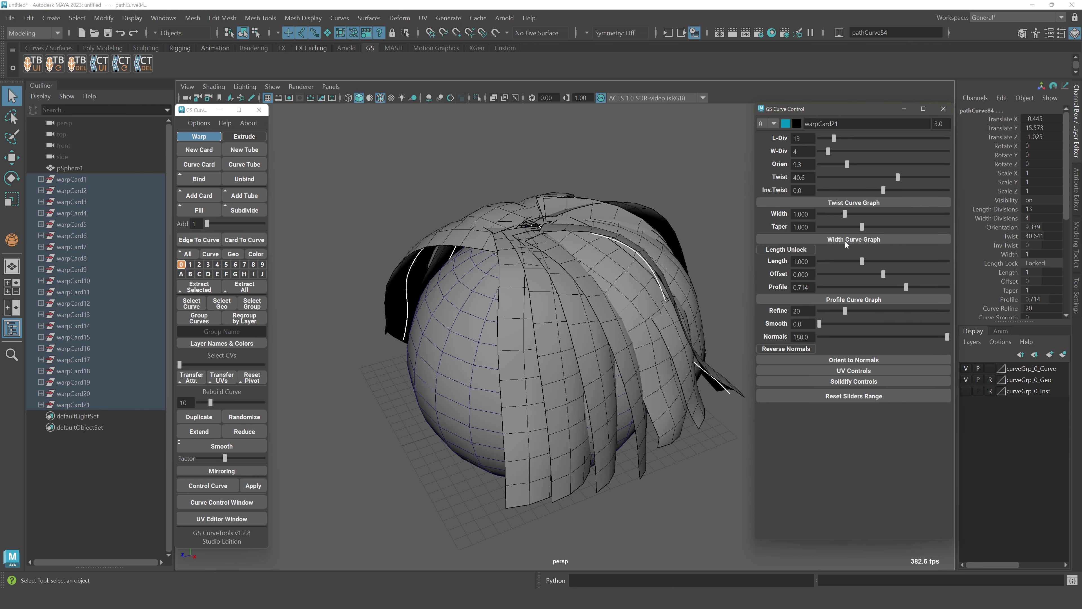
pyautogui.click(846, 241)
pyautogui.click(846, 241)
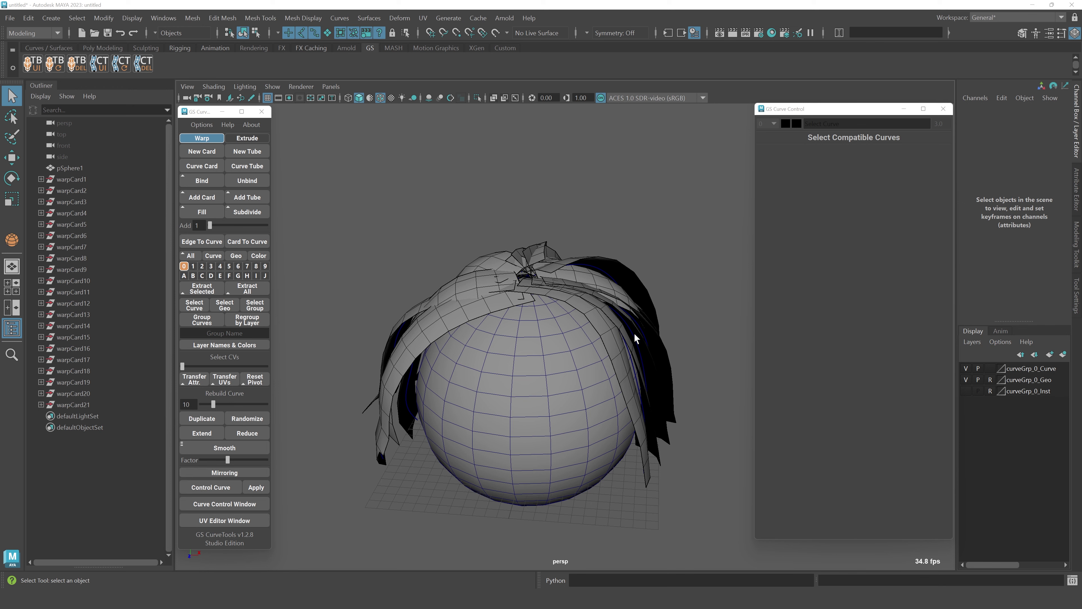
# - Expand the mirroring options and delete the group of warp cards on one side of the sphere
pyautogui.keyDown('alt'); pyautogui.moveTo(636, 334); pyautogui.dragTo(629, 333); pyautogui.keyUp('alt')
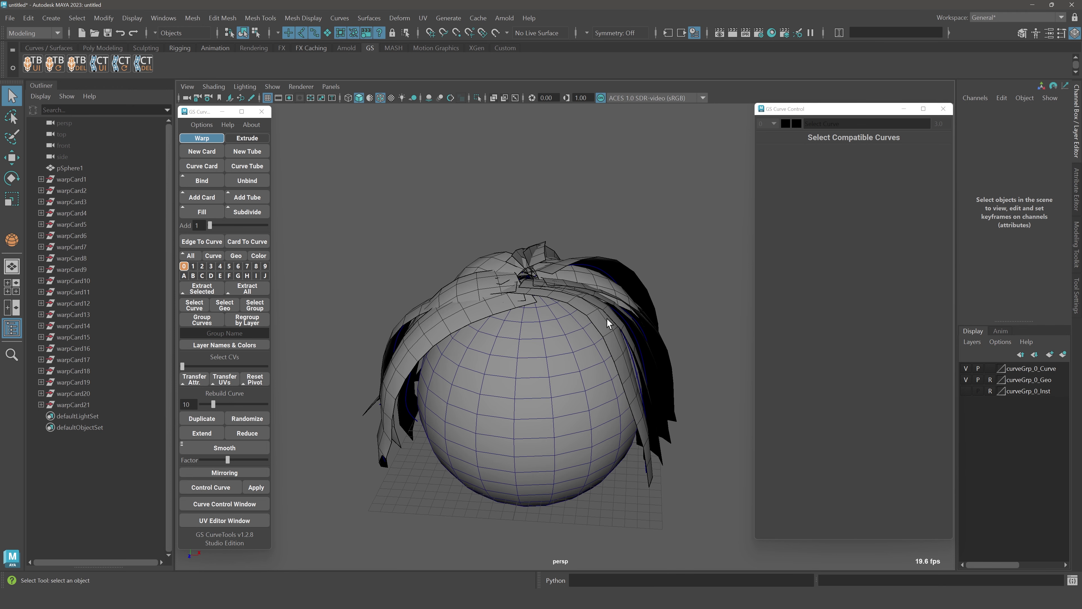
pyautogui.click(225, 472)
pyautogui.keyDown('alt'); pyautogui.moveTo(584, 360); pyautogui.dragTo(593, 359); pyautogui.keyUp('alt')
pyautogui.moveTo(560, 334); pyautogui.dragTo(687, 437)
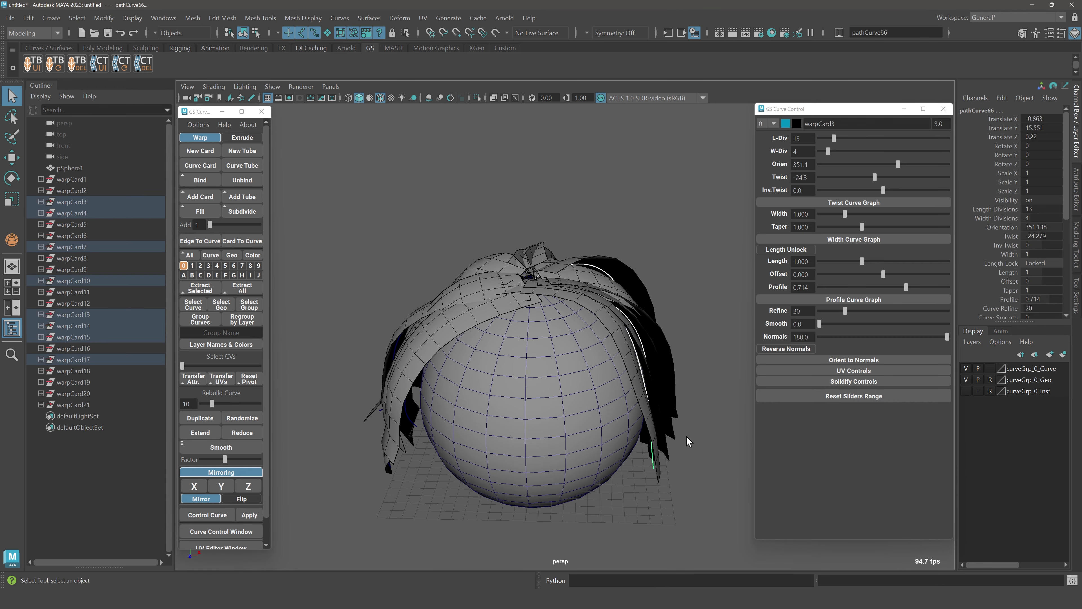
pyautogui.hotkey('ctrl', 'z')
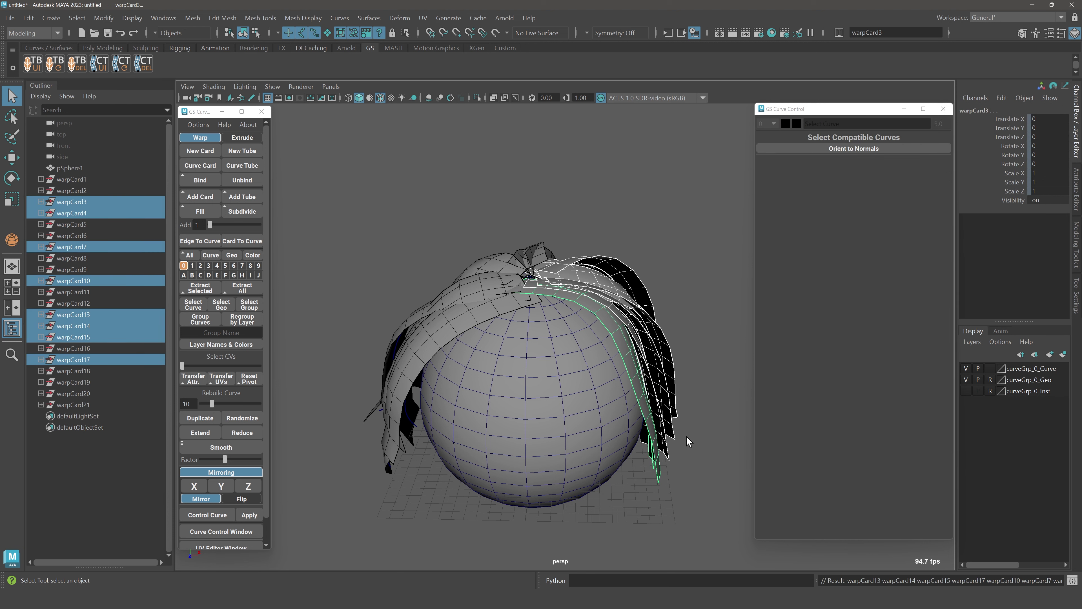
pyautogui.press('Delete')
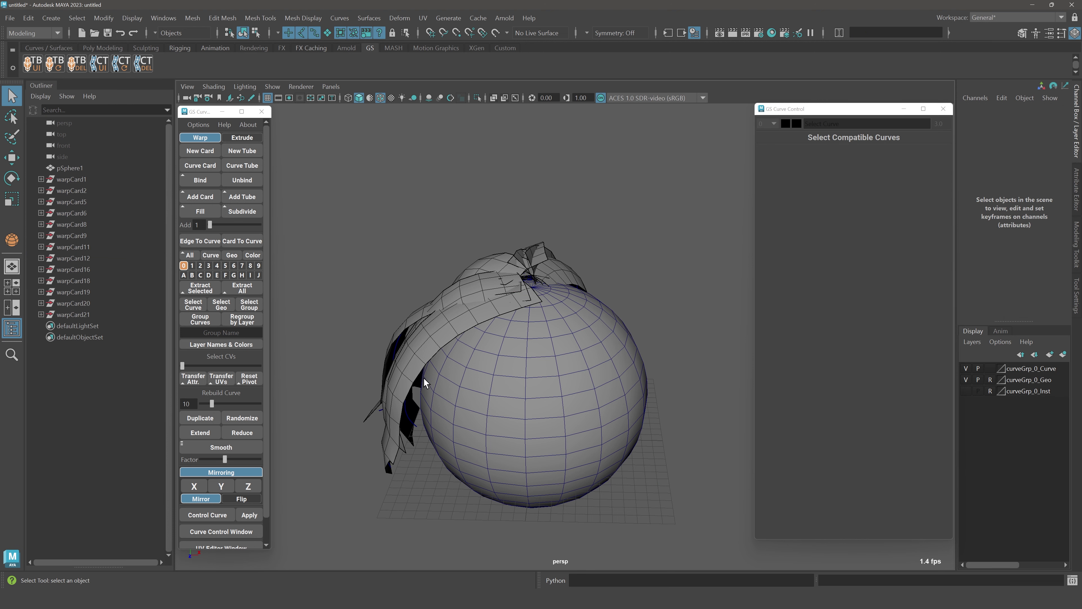
# - Select all the remaining warp cards and mirror them across the X axis to the sphere's empty side
pyautogui.moveTo(383, 384); pyautogui.dragTo(599, 213)
pyautogui.press('alt')
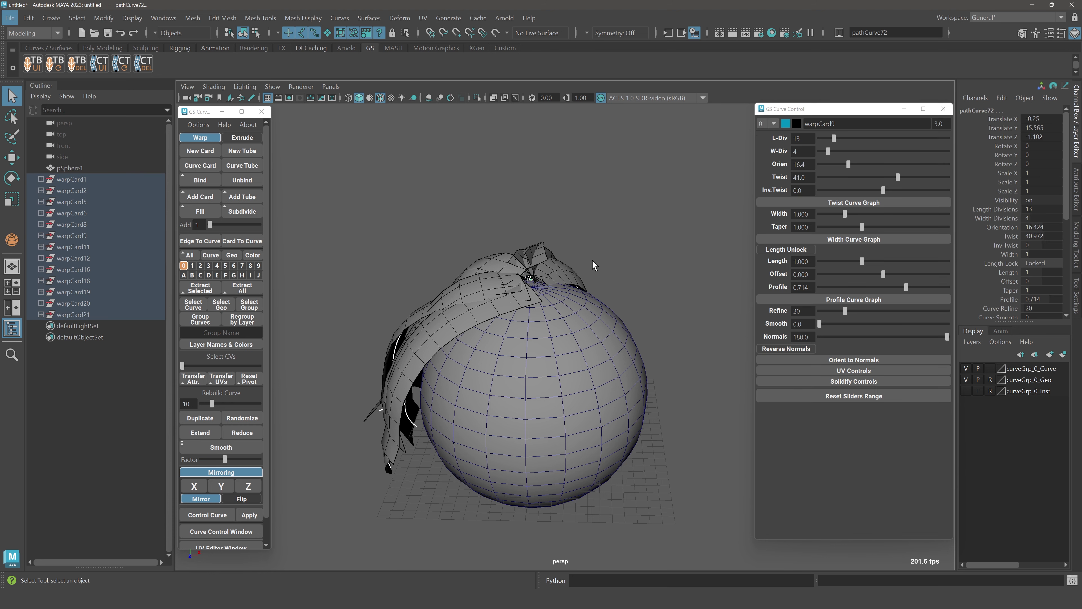
pyautogui.click(194, 486)
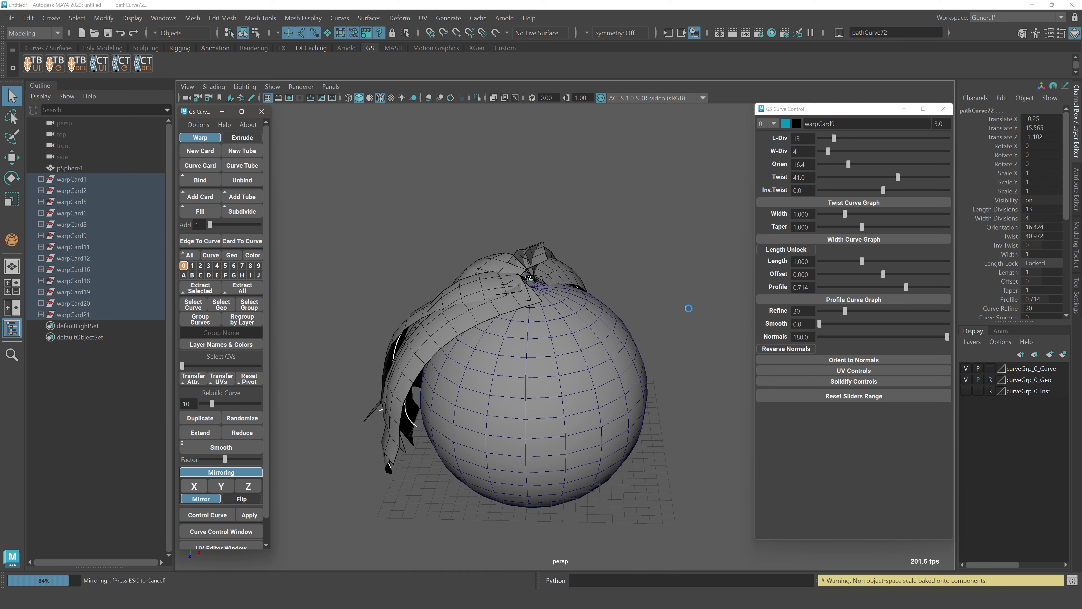
pyautogui.keyDown('alt'); pyautogui.moveTo(631, 288); pyautogui.dragTo(486, 310); pyautogui.keyUp('alt')
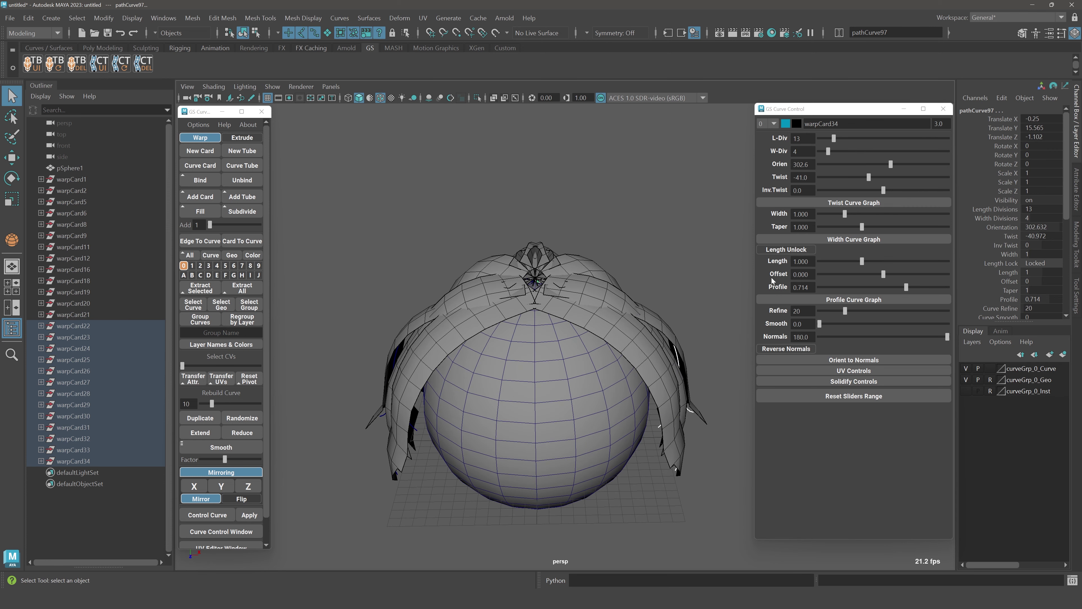
# - Examine the curve conversion options and inspect the mirrored hair cards from several angles
pyautogui.click(193, 124)
pyautogui.moveTo(249, 250)
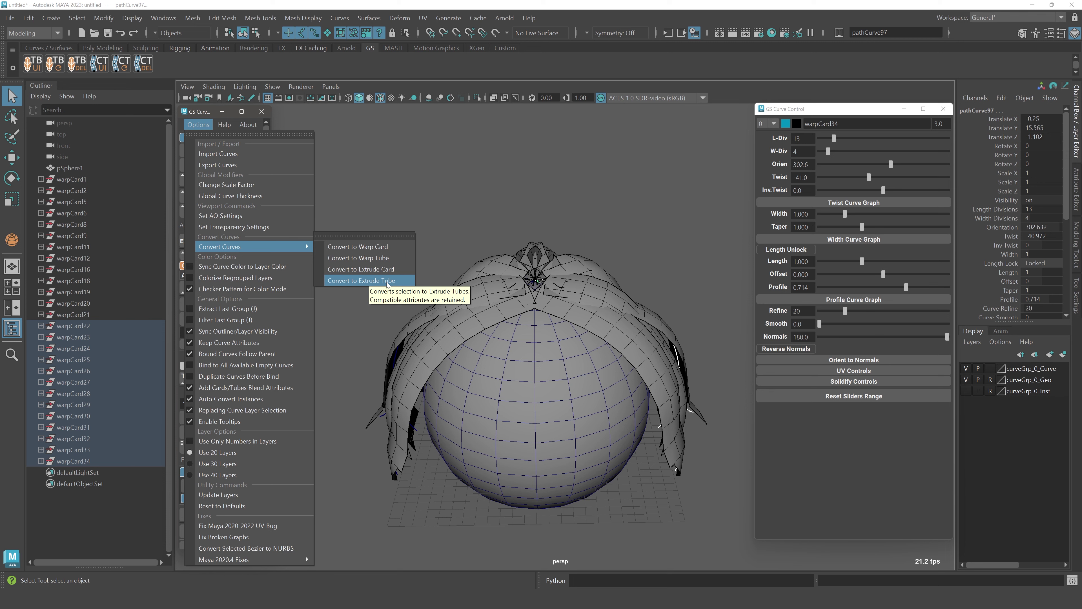
pyautogui.click(362, 280)
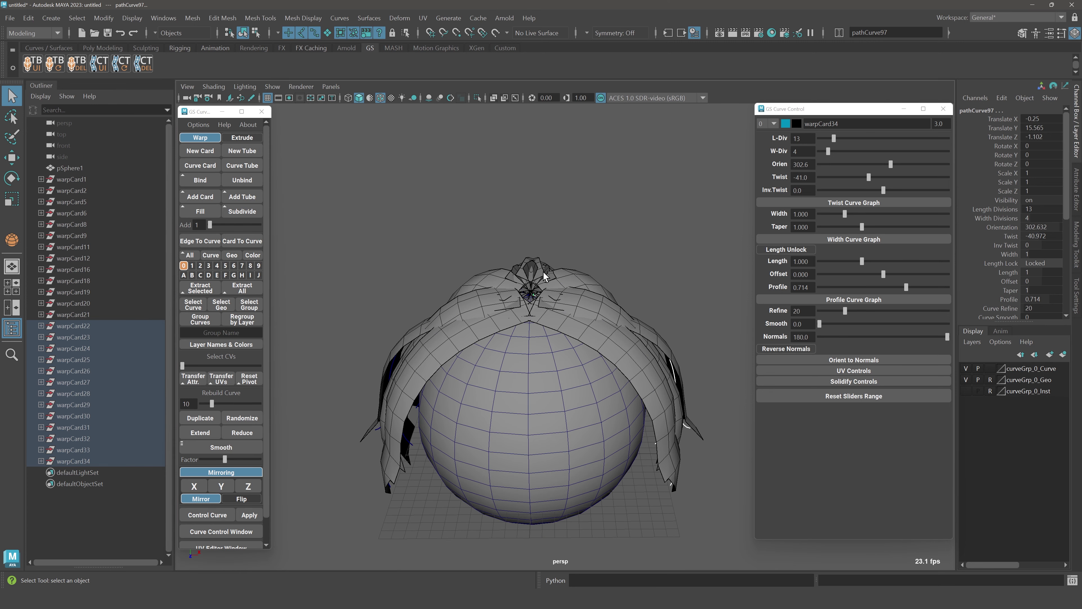
pyautogui.press('alt')
pyautogui.moveTo(508, 241)
pyautogui.keyDown('alt'); pyautogui.mouseDown()
pyautogui.moveTo(515, 248)
pyautogui.moveTo(517, 232)
pyautogui.mouseUp(); pyautogui.keyUp('alt')
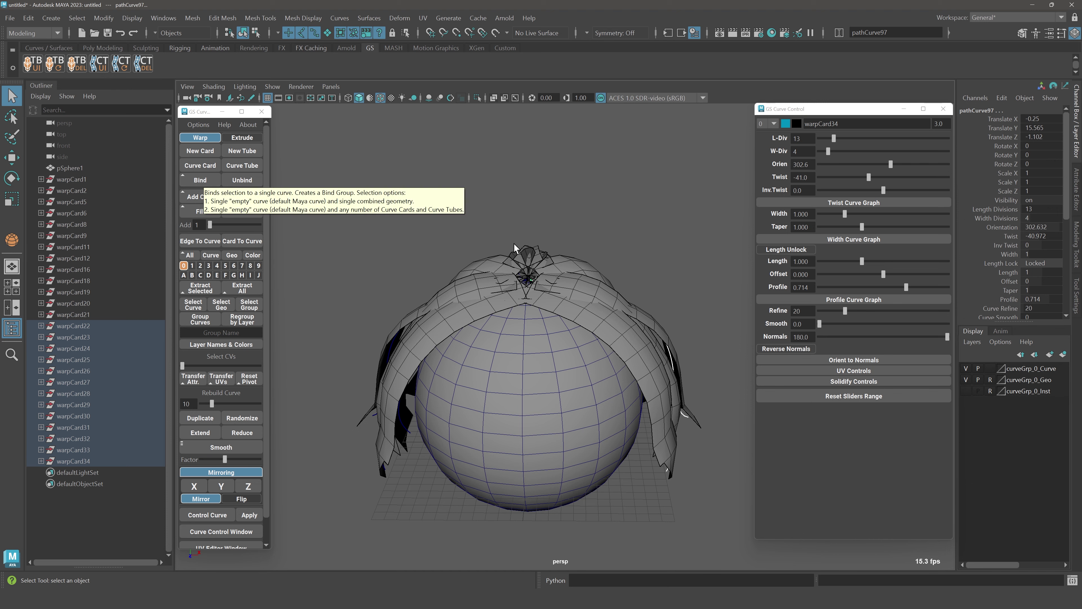
pyautogui.keyDown('alt'); pyautogui.moveTo(515, 248); pyautogui.dragTo(430, 268); pyautogui.keyUp('alt')
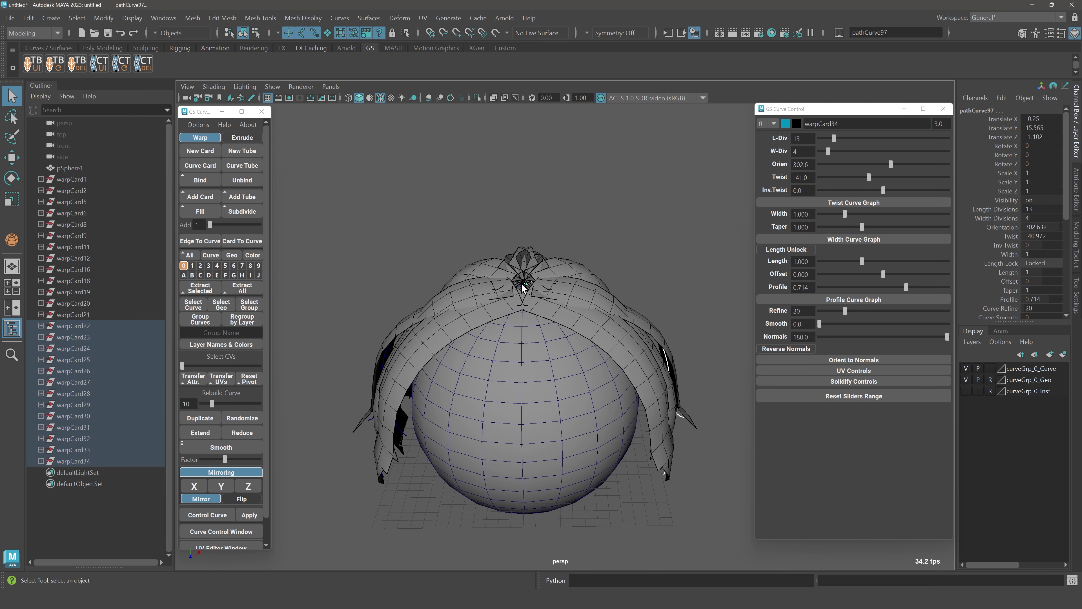
pyautogui.keyDown('alt'); pyautogui.moveTo(522, 284); pyautogui.dragTo(522, 272, button='middle'); pyautogui.keyUp('alt')
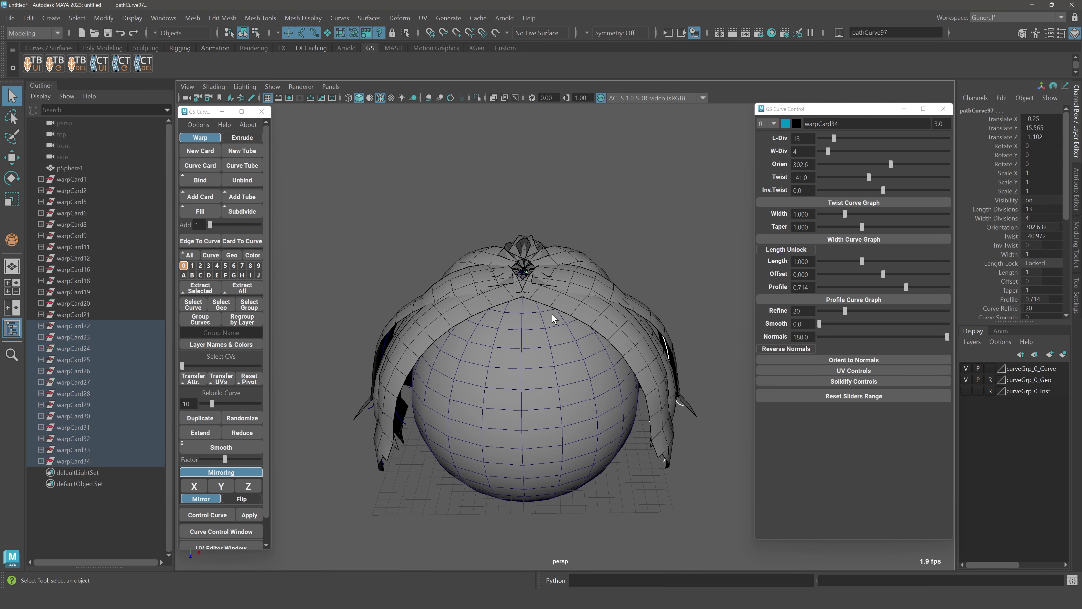
pyautogui.keyDown('alt'); pyautogui.moveTo(560, 300); pyautogui.dragTo(552, 290); pyautogui.keyUp('alt')
pyautogui.moveTo(485, 358)
pyautogui.keyDown('alt'); pyautogui.mouseDown()
pyautogui.moveTo(501, 368)
pyautogui.moveTo(493, 362)
pyautogui.mouseUp(); pyautogui.keyUp('alt')
# - Undo the mirroring and flip the remaining hair cards back and forth across the X axis in Flip mode
pyautogui.hotkey('ctrl', 'z')
pyautogui.click(246, 499)
pyautogui.moveTo(364, 199); pyautogui.dragTo(596, 420)
pyautogui.keyDown('alt'); pyautogui.moveTo(596, 420); pyautogui.dragTo(594, 408); pyautogui.keyUp('alt')
pyautogui.click(194, 486)
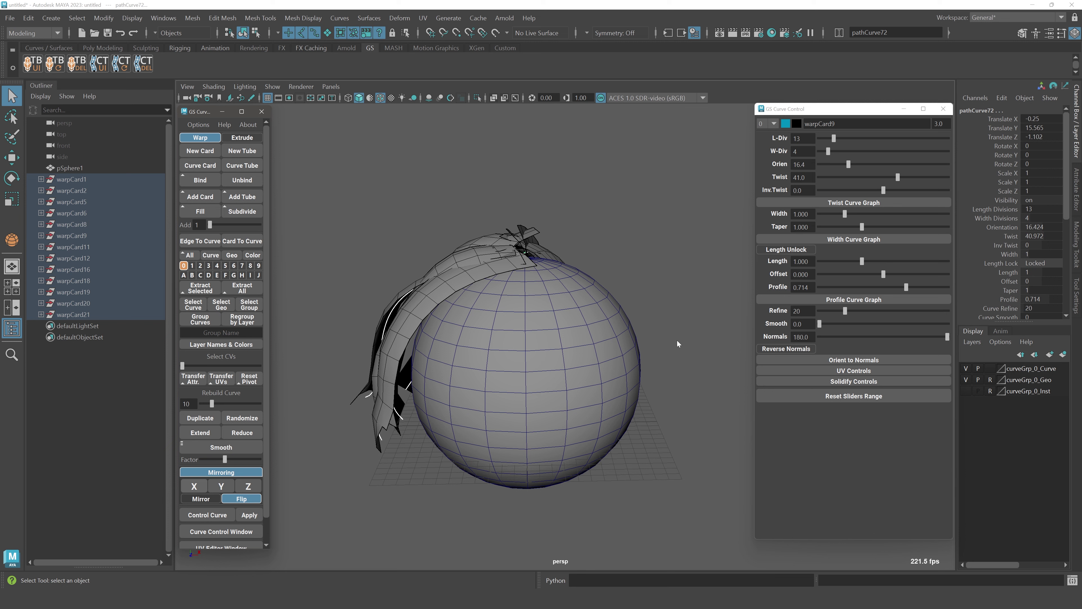
pyautogui.hotkey('ctrl', 'z')
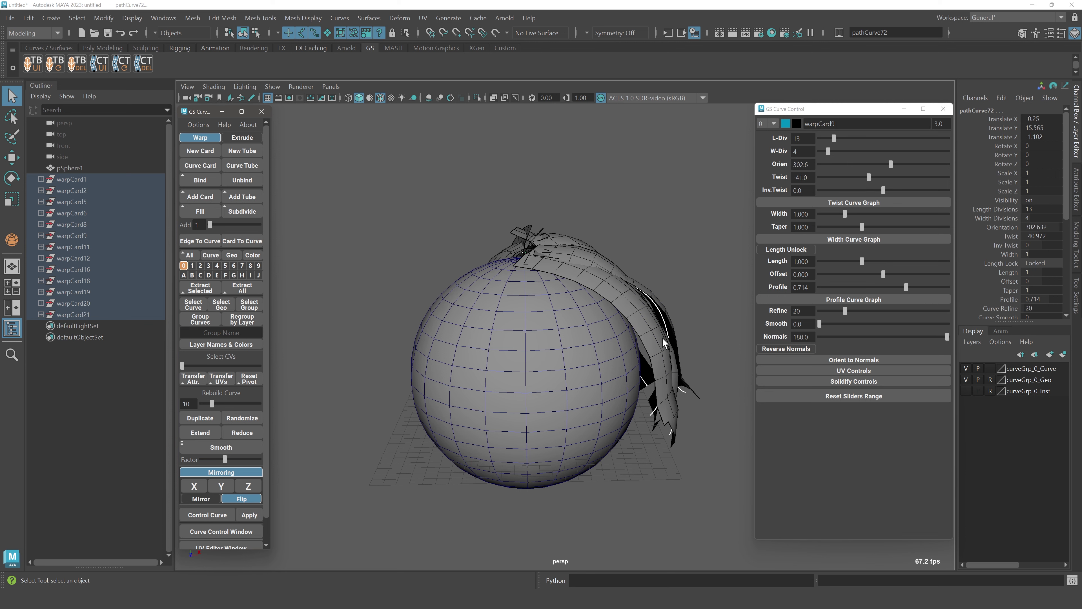
pyautogui.keyDown('alt'); pyautogui.moveTo(663, 338); pyautogui.dragTo(656, 362); pyautogui.keyUp('alt')
pyautogui.click(203, 488)
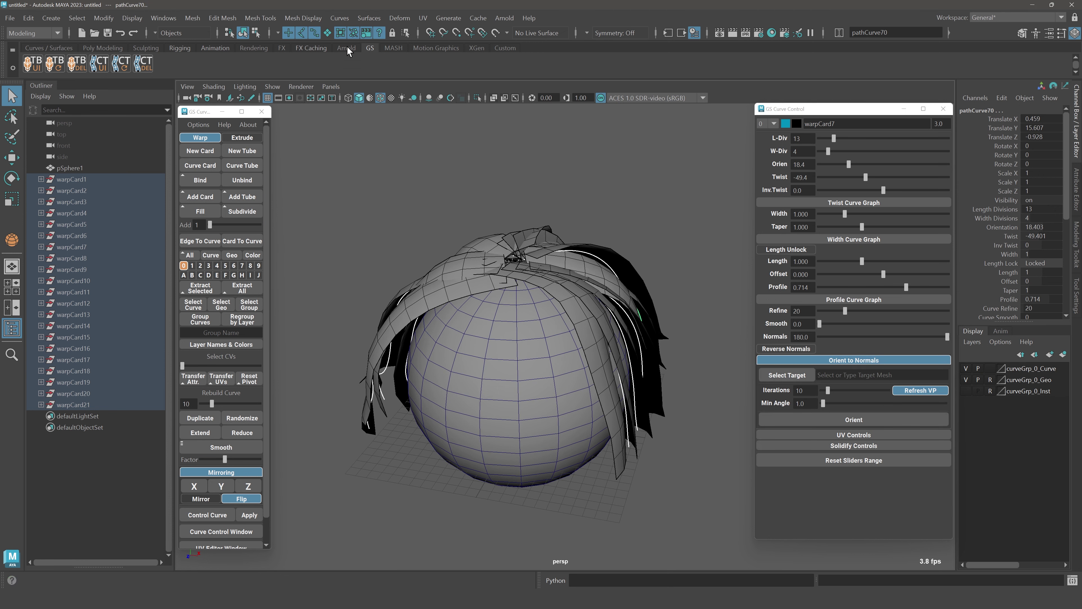
# - Enable surface selection and set the sphere as the Orient to Normals target mesh
pyautogui.click(327, 32)
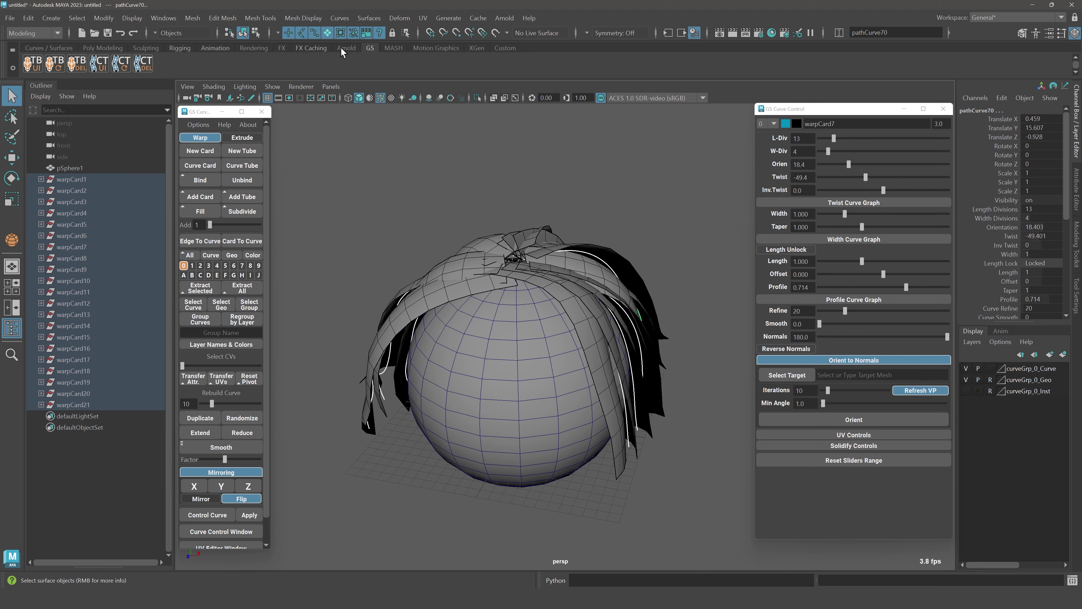
pyautogui.click(522, 353)
pyautogui.click(786, 164)
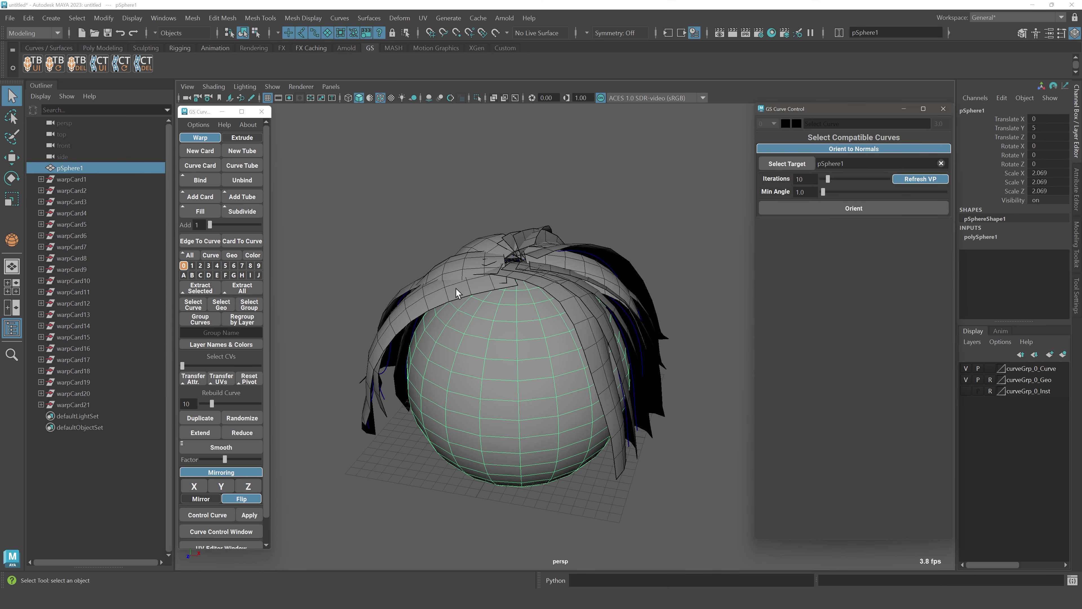
# - Select all the warp cards and orient them to the sphere's normals with 10 iterations and a minimum angle of 1.0
pyautogui.moveTo(387, 219); pyautogui.dragTo(684, 452)
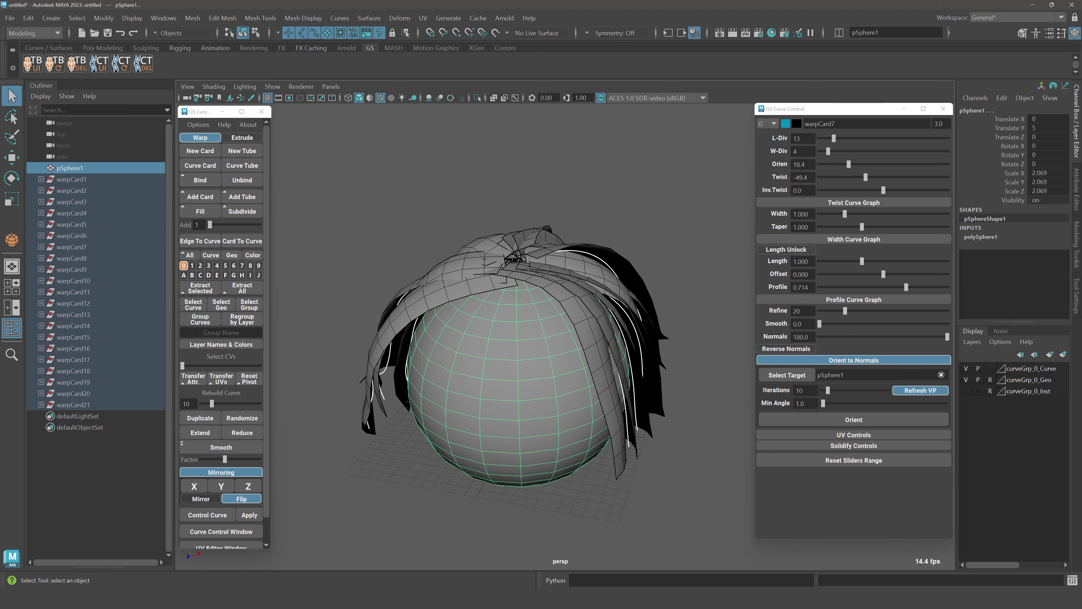
pyautogui.doubleClick(801, 404)
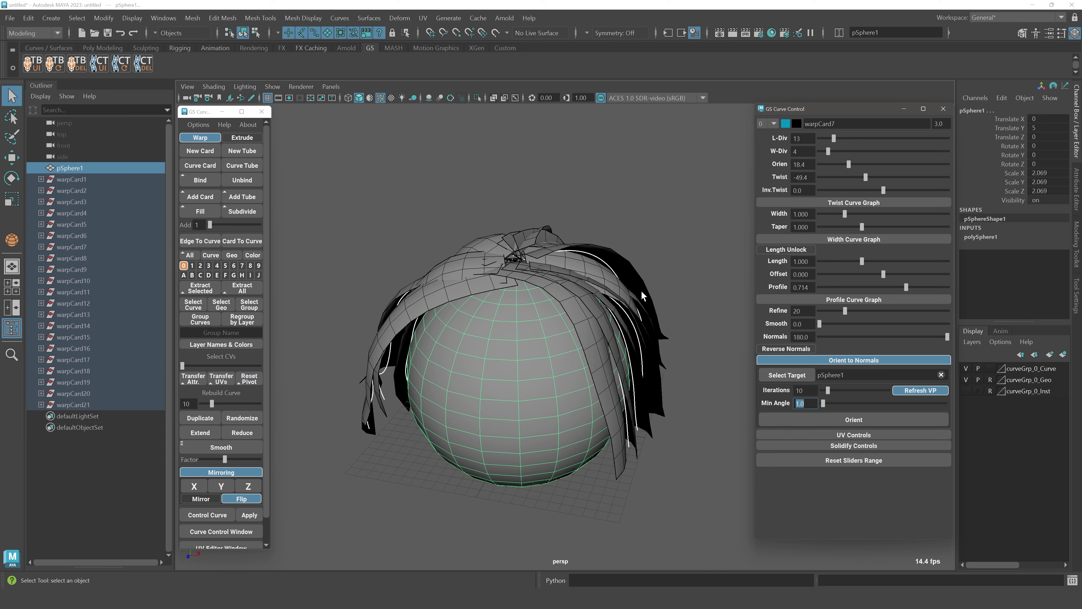
pyautogui.keyDown('alt'); pyautogui.moveTo(641, 290); pyautogui.dragTo(652, 274); pyautogui.keyUp('alt')
pyautogui.click(251, 475)
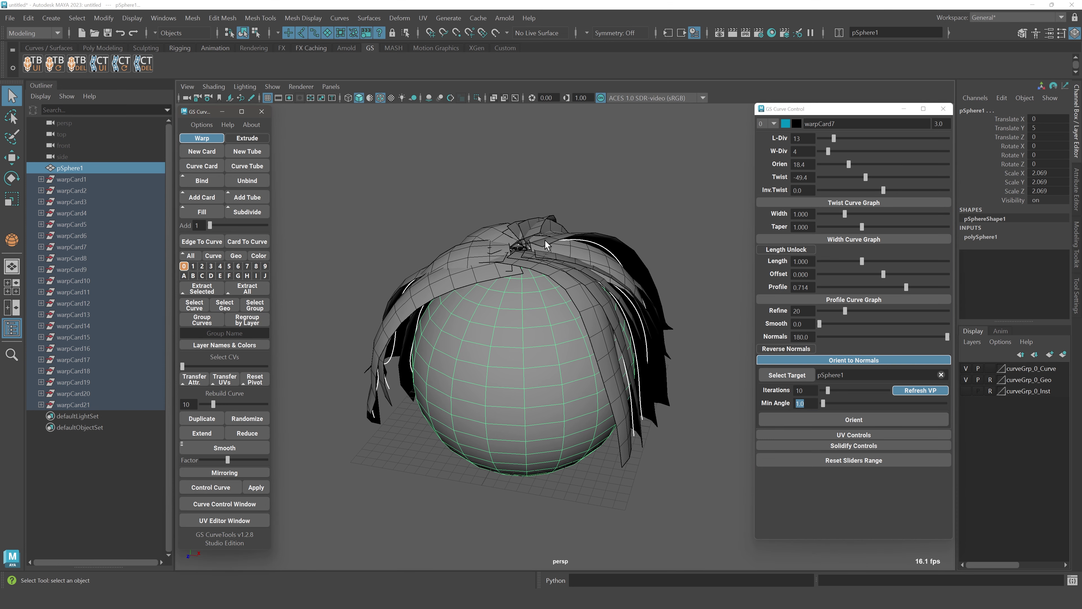
pyautogui.click(858, 420)
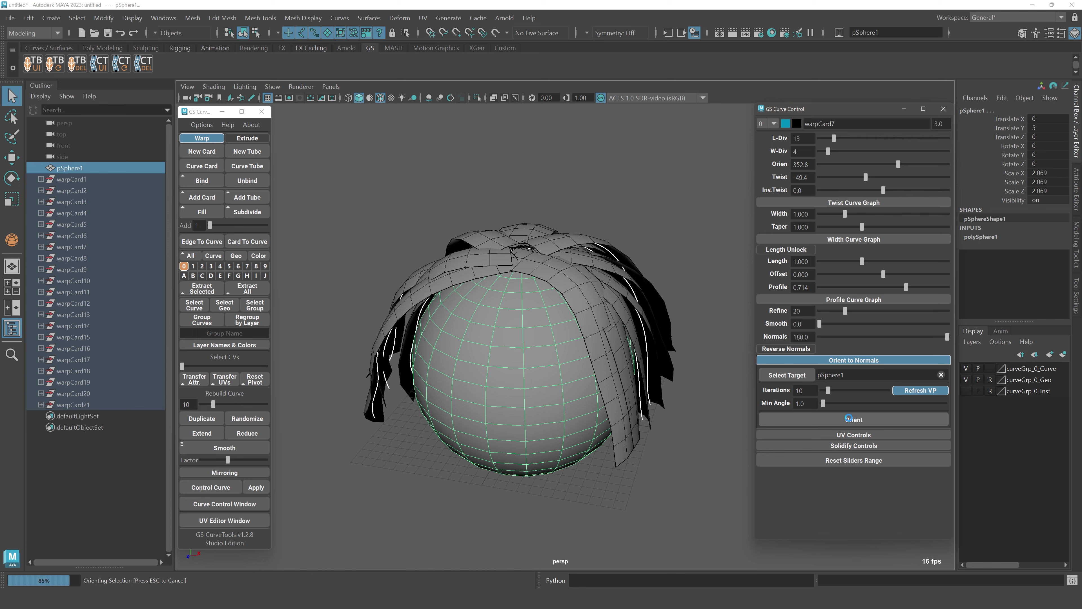
pyautogui.keyDown('alt'); pyautogui.moveTo(653, 319); pyautogui.dragTo(651, 337); pyautogui.keyUp('alt')
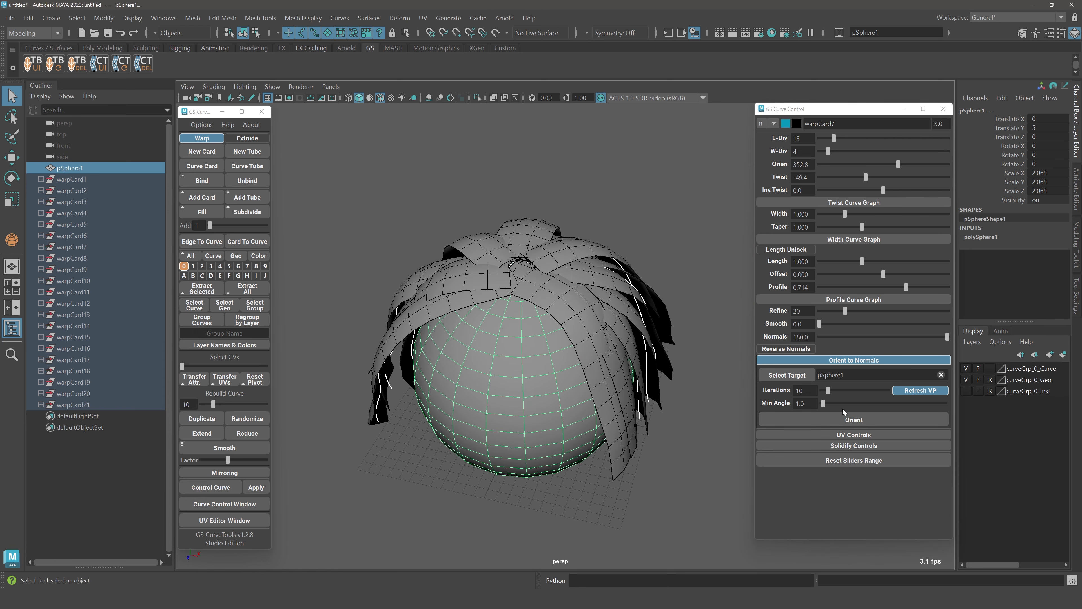
# - Run Orient twice more on the selected cards and check the result from other angles
pyautogui.click(858, 419)
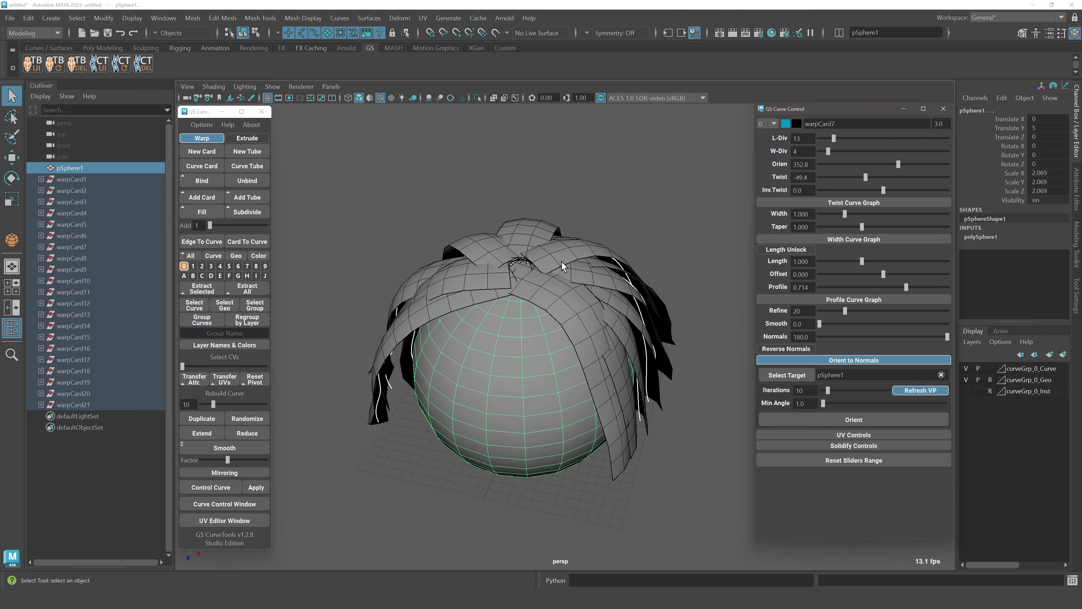
pyautogui.keyDown('alt'); pyautogui.moveTo(512, 268); pyautogui.dragTo(593, 250); pyautogui.keyUp('alt')
pyautogui.click(883, 422)
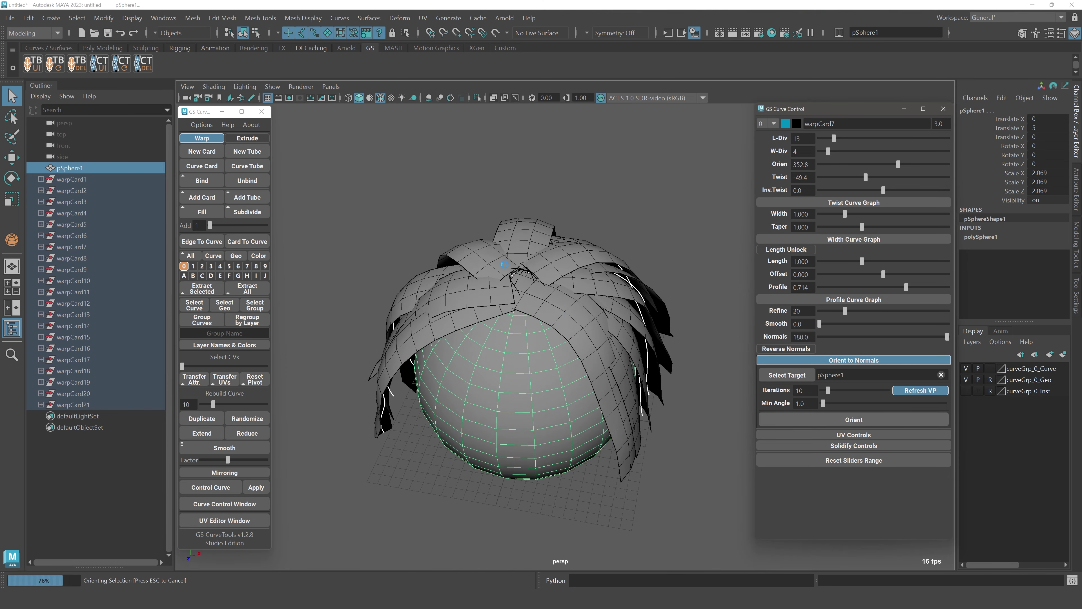
pyautogui.moveTo(598, 281)
pyautogui.keyDown('alt'); pyautogui.mouseDown()
pyautogui.moveTo(601, 294)
pyautogui.moveTo(602, 282)
pyautogui.mouseUp(); pyautogui.keyUp('alt')
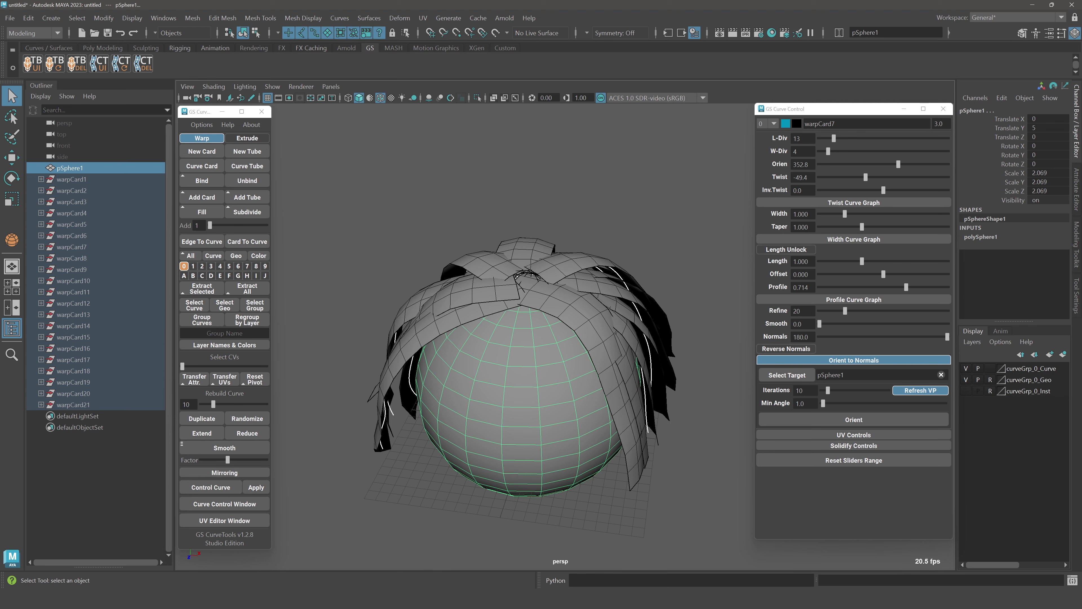
# - Randomize the selected cards' orientation and orient them to the sphere's normals again
pyautogui.moveTo(897, 167); pyautogui.dragTo(865, 168)
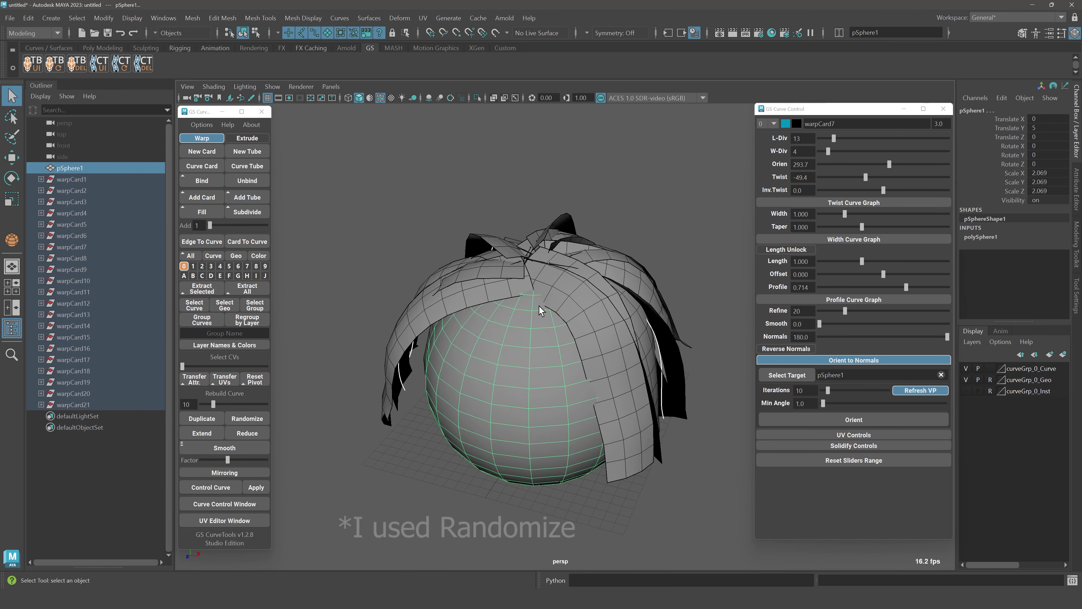
pyautogui.click(863, 424)
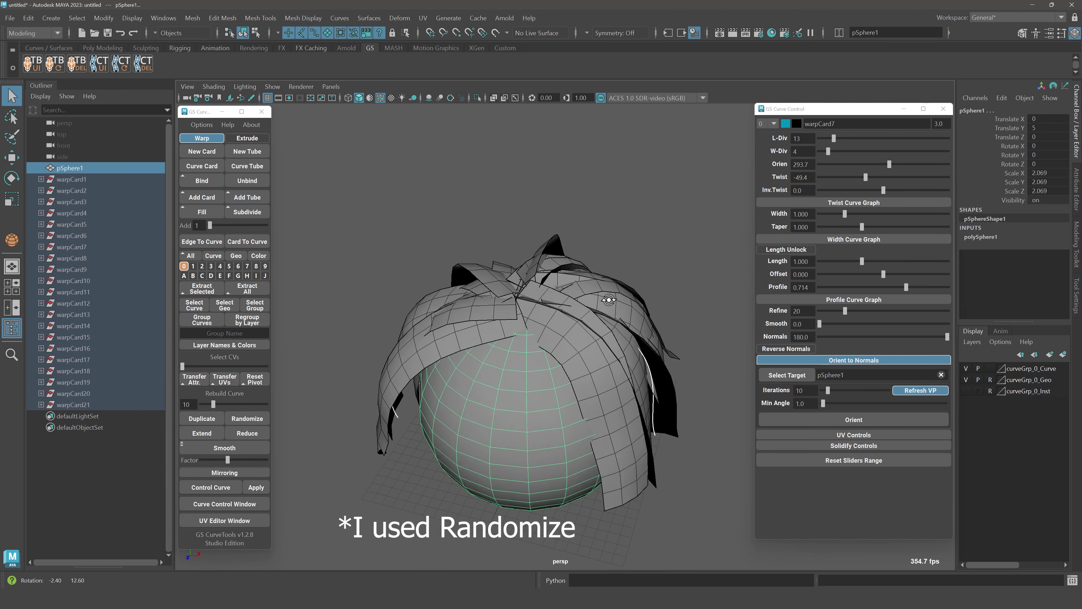
pyautogui.click(862, 425)
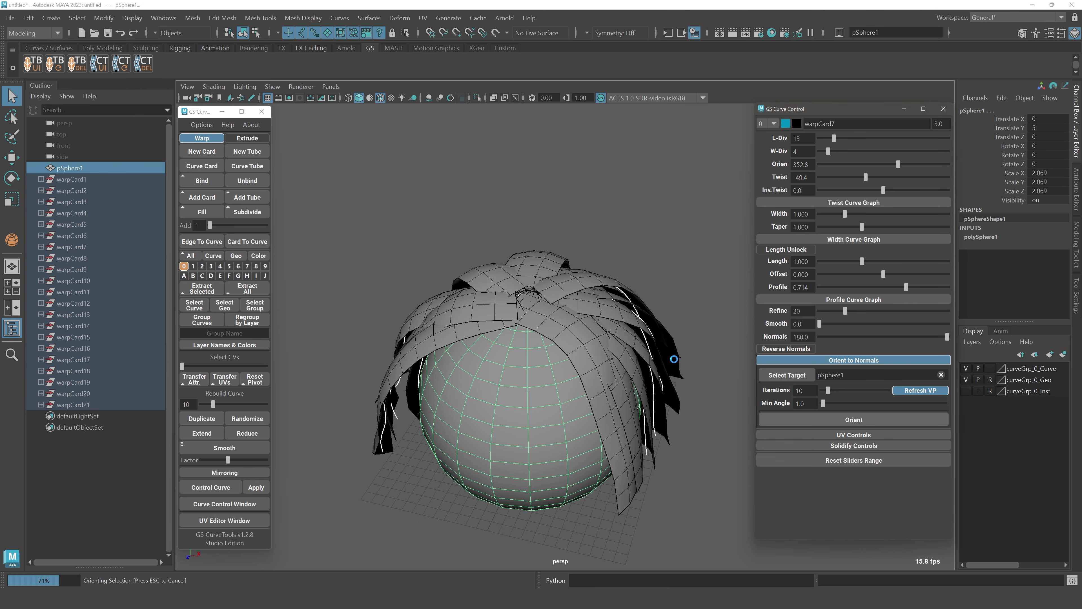
pyautogui.keyDown('alt'); pyautogui.moveTo(673, 357); pyautogui.dragTo(709, 314); pyautogui.keyUp('alt')
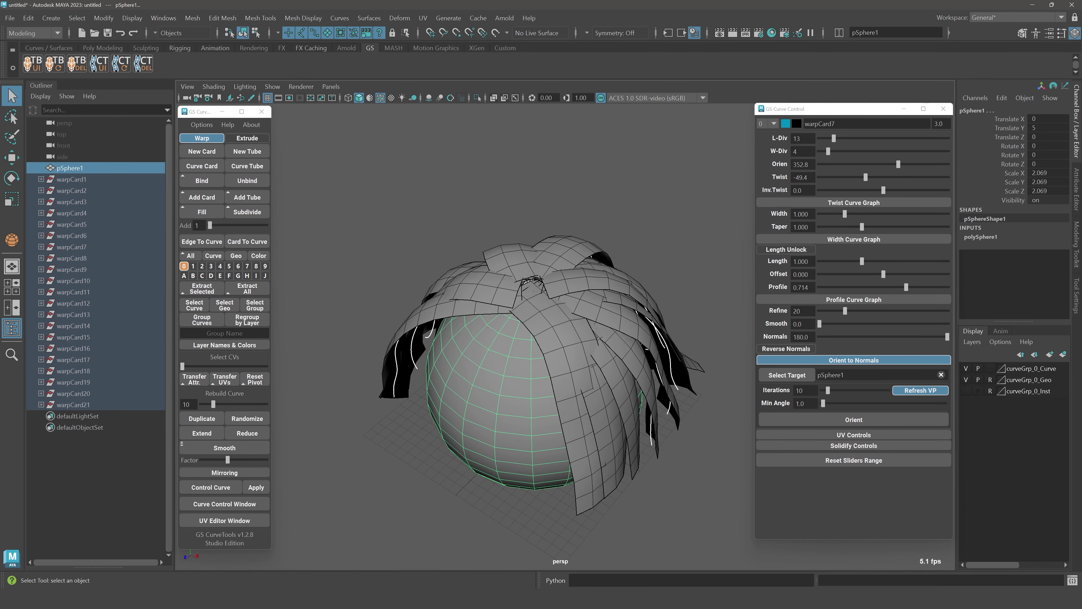
# - Set the orienting iterations to 5, change the cards' orientation and orient them to the sphere once more
pyautogui.moveTo(807, 391); pyautogui.dragTo(767, 389)
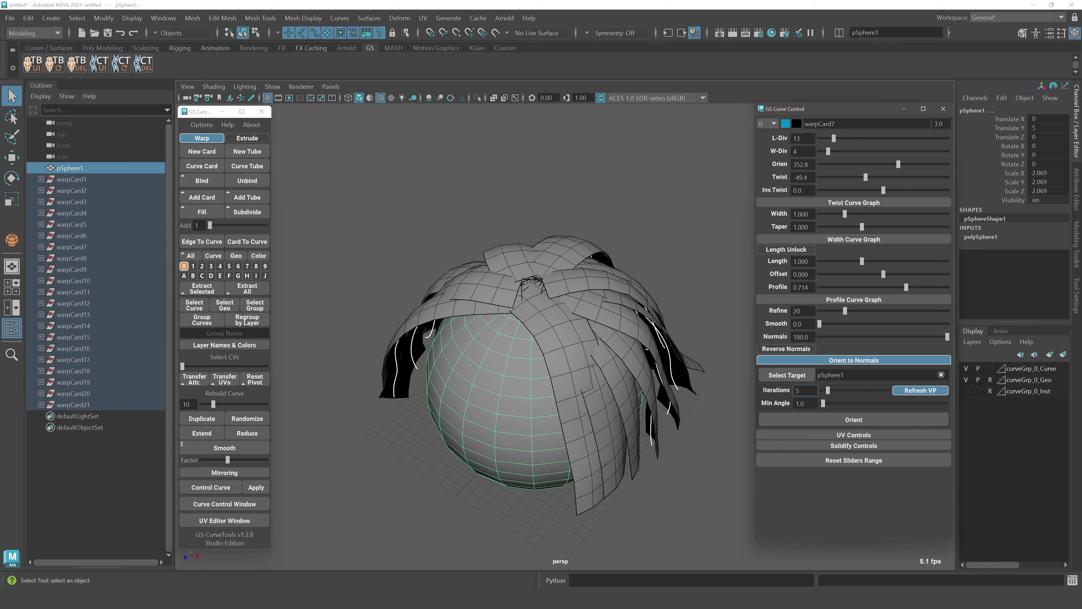
pyautogui.press('Return')
pyautogui.moveTo(898, 164); pyautogui.dragTo(886, 164)
pyautogui.click(847, 420)
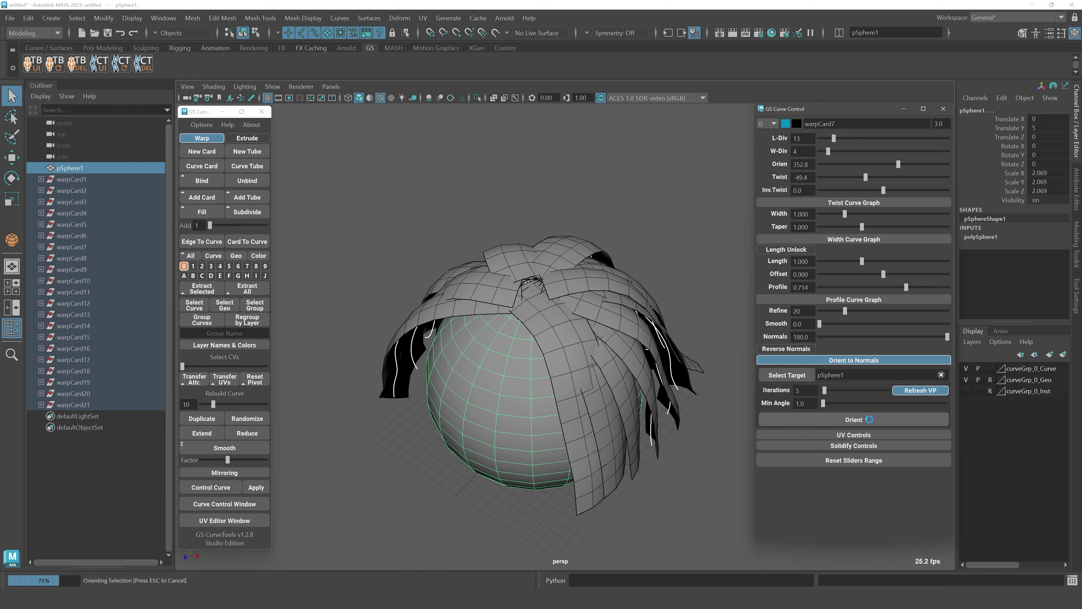
pyautogui.keyDown('alt'); pyautogui.moveTo(563, 298); pyautogui.dragTo(615, 304); pyautogui.keyUp('alt')
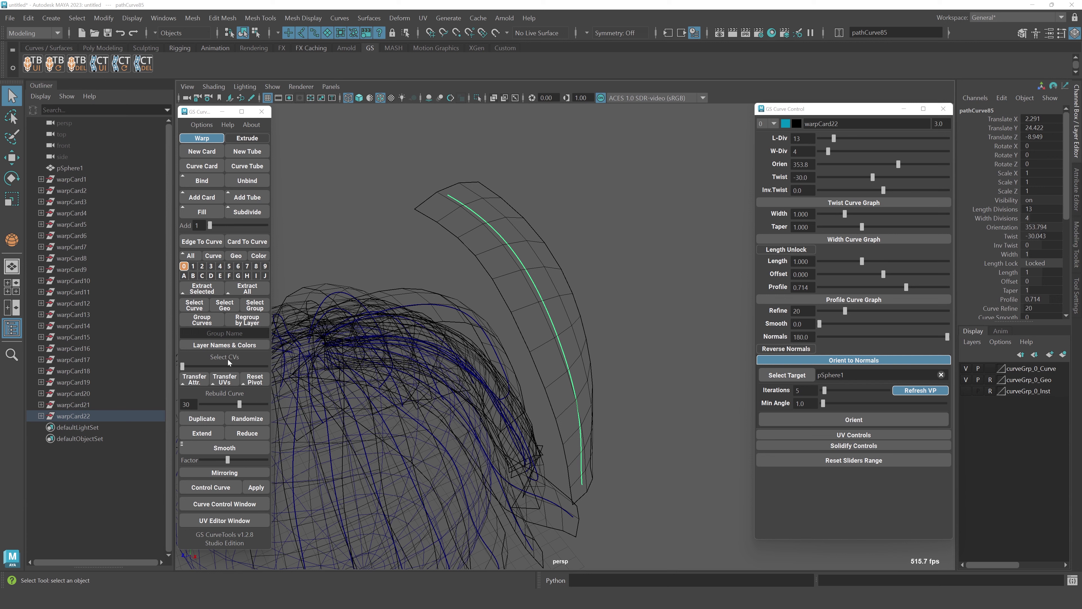
# - Shift the CV selection back and forth along the curve of the card standing apart from the hair
pyautogui.moveTo(185, 367); pyautogui.dragTo(225, 368)
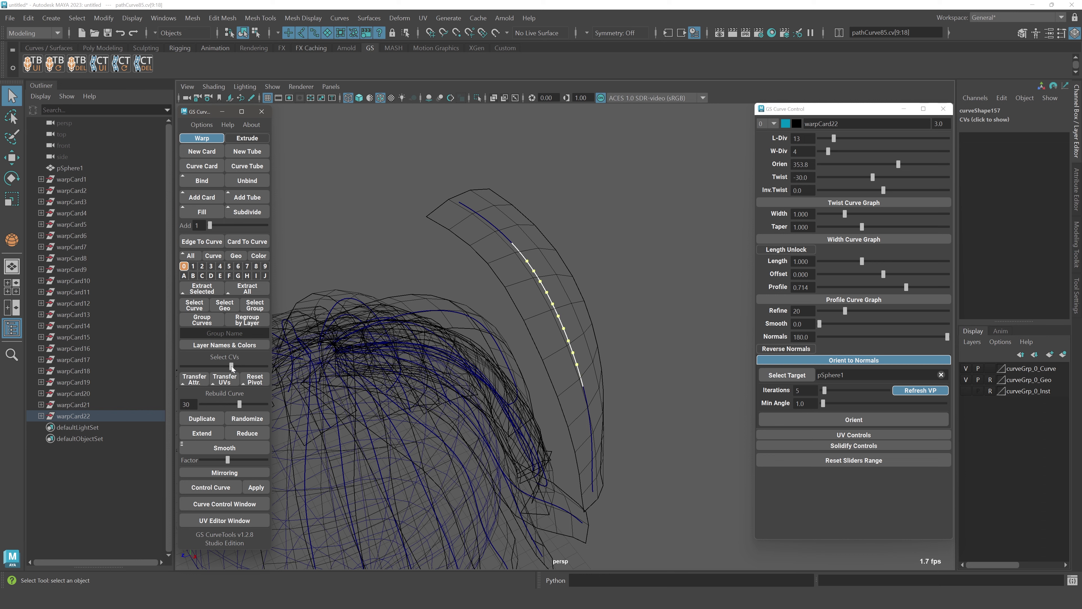
pyautogui.moveTo(232, 366); pyautogui.dragTo(210, 357)
pyautogui.moveTo(213, 368)
pyautogui.mouseDown()
pyautogui.moveTo(202, 358)
pyautogui.moveTo(230, 376)
pyautogui.mouseUp()
pyautogui.moveTo(202, 366); pyautogui.dragTo(207, 367)
# - Select a group of hair card curves and select the CVs partway along them
pyautogui.keyDown('alt'); pyautogui.moveTo(474, 347); pyautogui.dragTo(541, 287); pyautogui.keyUp('alt')
pyautogui.moveTo(340, 273); pyautogui.dragTo(551, 483)
pyautogui.keyDown('alt'); pyautogui.moveTo(523, 380); pyautogui.dragTo(585, 365); pyautogui.keyUp('alt')
pyautogui.moveTo(222, 365)
pyautogui.mouseDown()
pyautogui.moveTo(206, 366)
pyautogui.moveTo(243, 369)
pyautogui.moveTo(224, 366)
pyautogui.mouseUp()
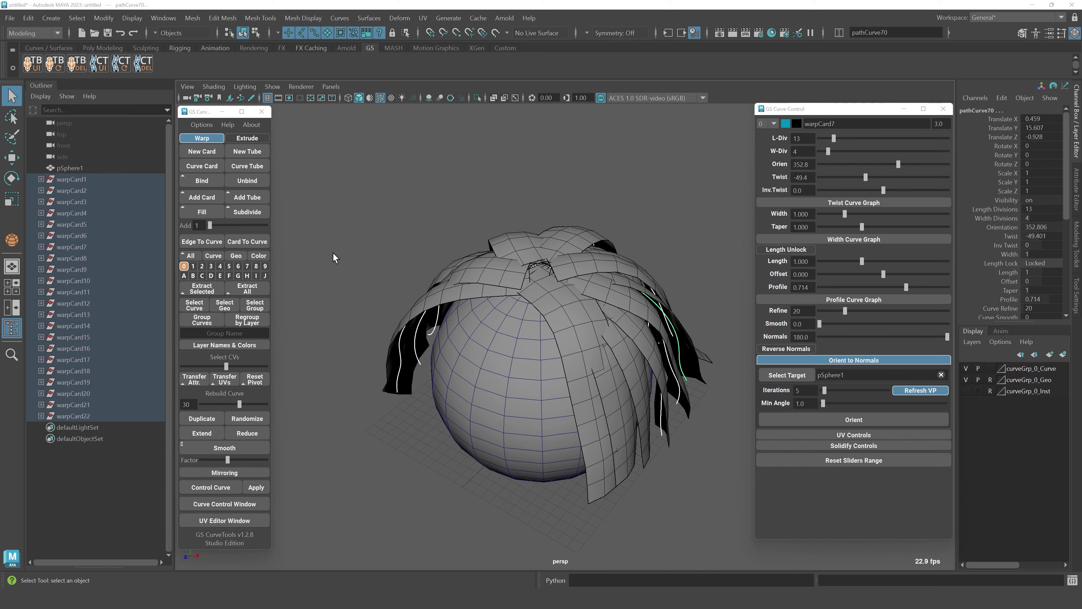
# - Extract the geometry of all the hair cards into a separate group
pyautogui.keyDown('alt'); pyautogui.moveTo(486, 250); pyautogui.dragTo(496, 227, button='middle'); pyautogui.keyUp('alt')
pyautogui.keyDown('alt'); pyautogui.moveTo(495, 227); pyautogui.dragTo(471, 233); pyautogui.keyUp('alt')
pyautogui.keyDown('alt'); pyautogui.moveTo(470, 232); pyautogui.dragTo(507, 206, button='middle'); pyautogui.keyUp('alt')
pyautogui.keyDown('alt'); pyautogui.moveTo(507, 206); pyautogui.dragTo(447, 243); pyautogui.keyUp('alt')
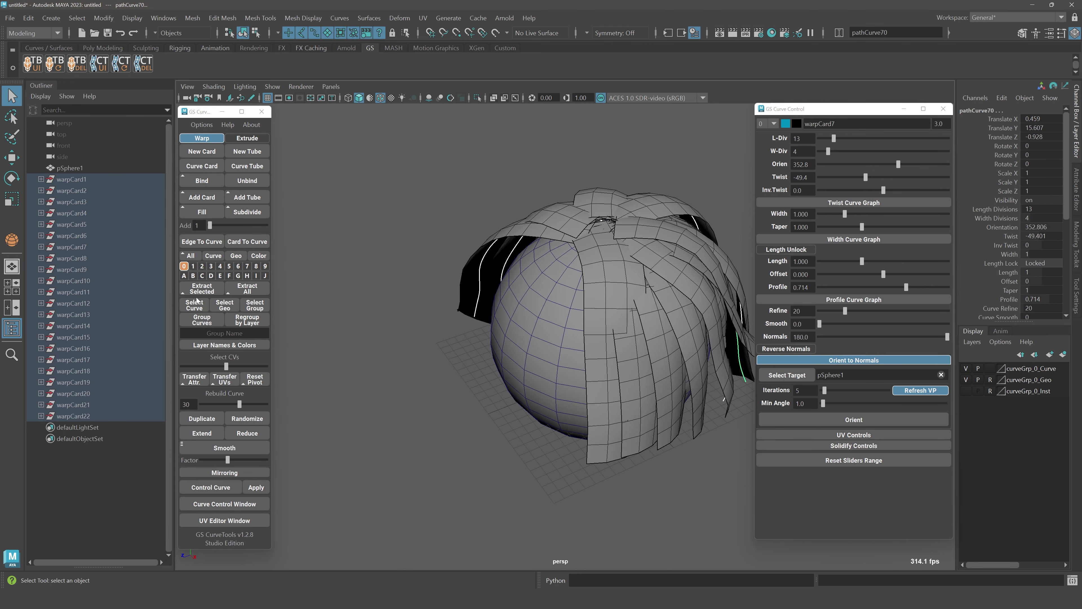
pyautogui.click(249, 290)
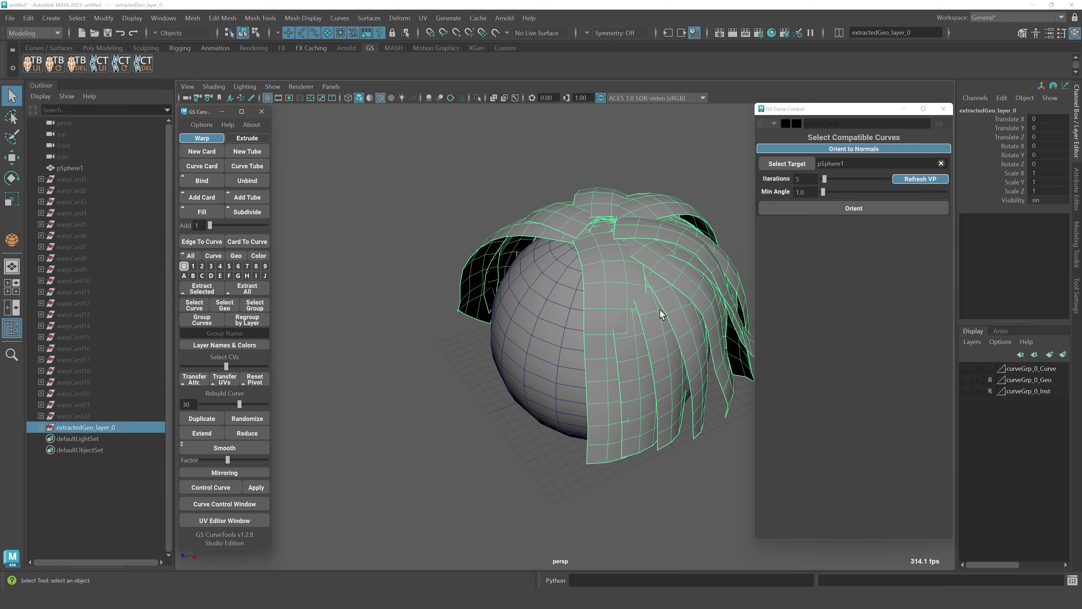
# - Expand the extracted geometry group and inspect individual card meshes inside it
pyautogui.press('w')
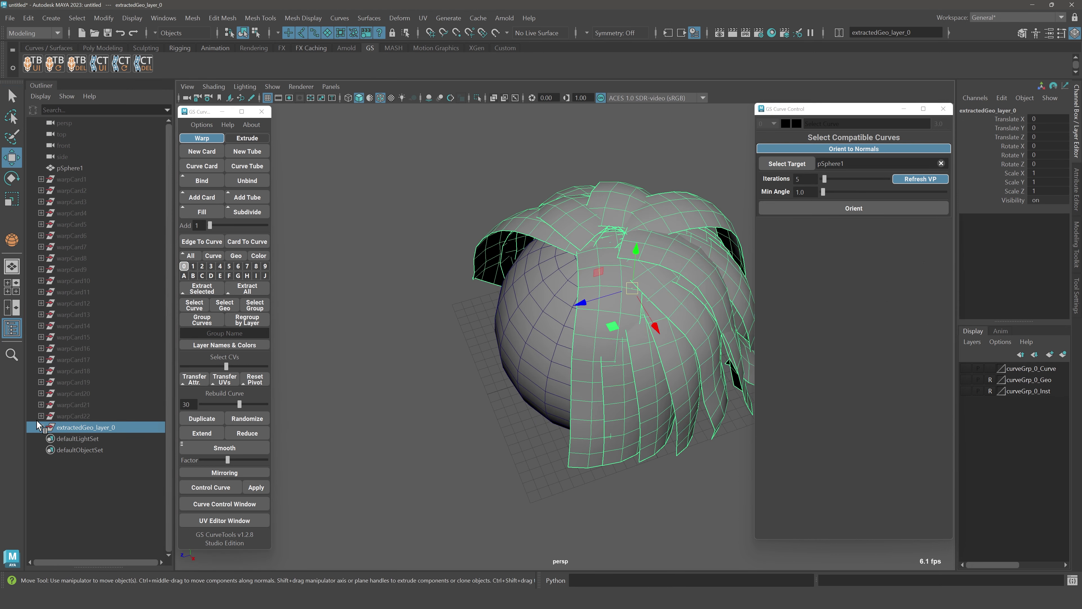
pyautogui.click(41, 427)
pyautogui.scroll(-5, 89, 399)
pyautogui.click(81, 302)
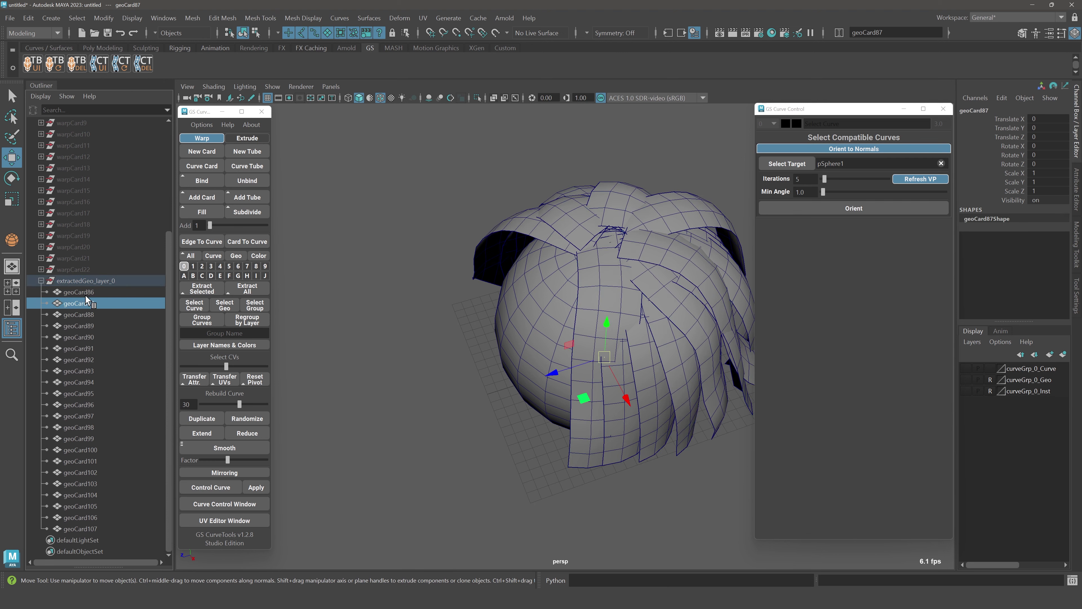
pyautogui.click(79, 405)
pyautogui.click(40, 280)
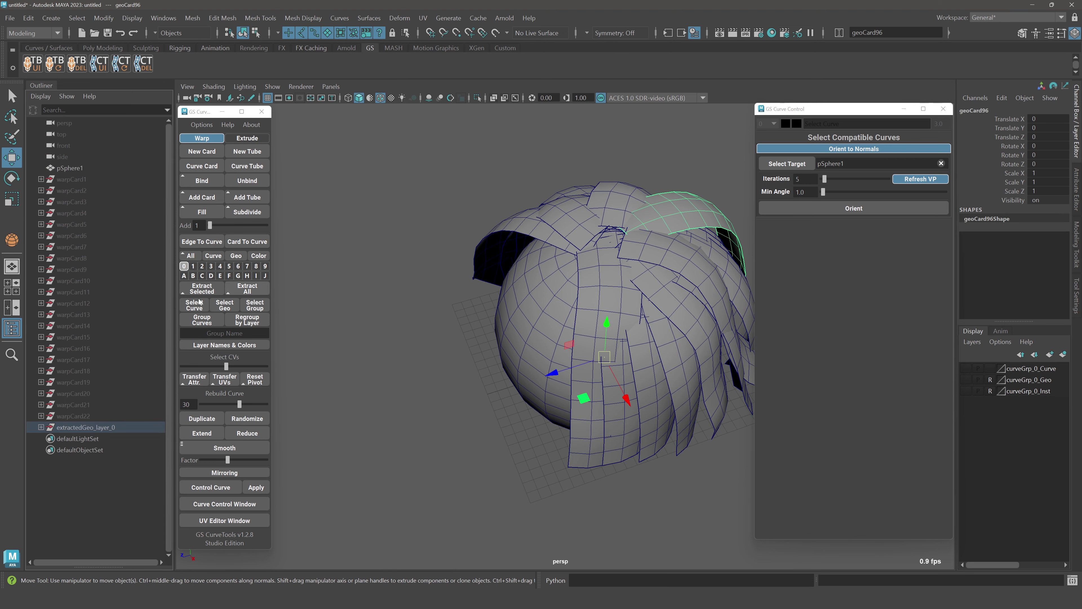
# - Move the extracted geometry group about 25.4 units along Z away from the sphere and undo the move
pyautogui.click(82, 427)
pyautogui.moveTo(608, 296); pyautogui.dragTo(318, 392)
pyautogui.keyDown('alt'); pyautogui.moveTo(318, 392); pyautogui.dragTo(435, 336, button='middle'); pyautogui.keyUp('alt')
pyautogui.keyDown('alt'); pyautogui.moveTo(567, 337); pyautogui.dragTo(633, 317); pyautogui.keyUp('alt')
pyautogui.keyDown('alt'); pyautogui.moveTo(633, 317); pyautogui.dragTo(620, 320, button='middle'); pyautogui.keyUp('alt')
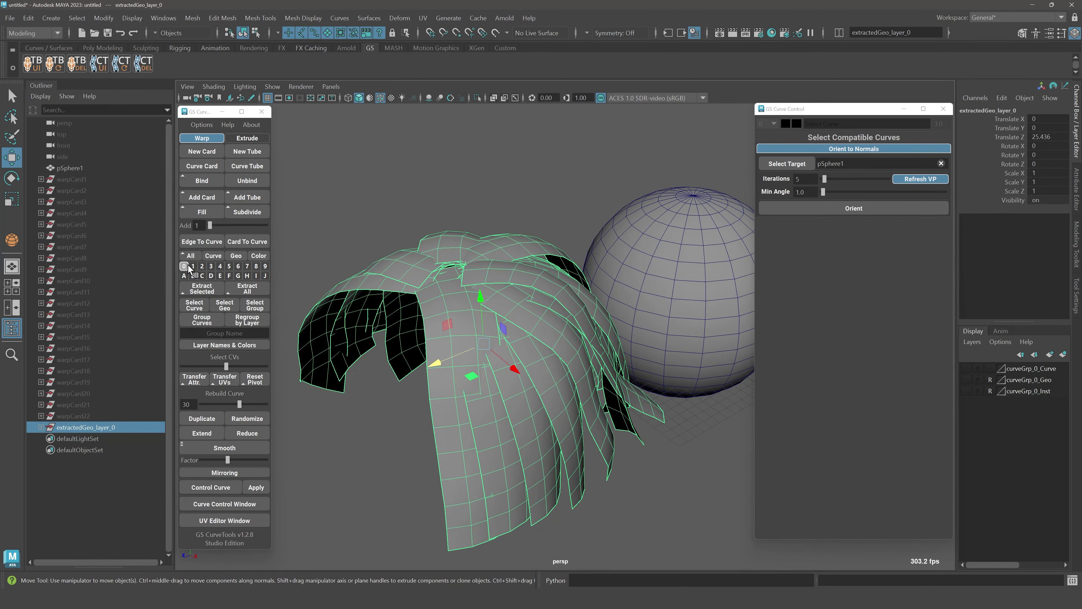
pyautogui.keyDown('alt'); pyautogui.moveTo(505, 277); pyautogui.dragTo(554, 272); pyautogui.keyUp('alt')
pyautogui.hotkey('ctrl', 'z')
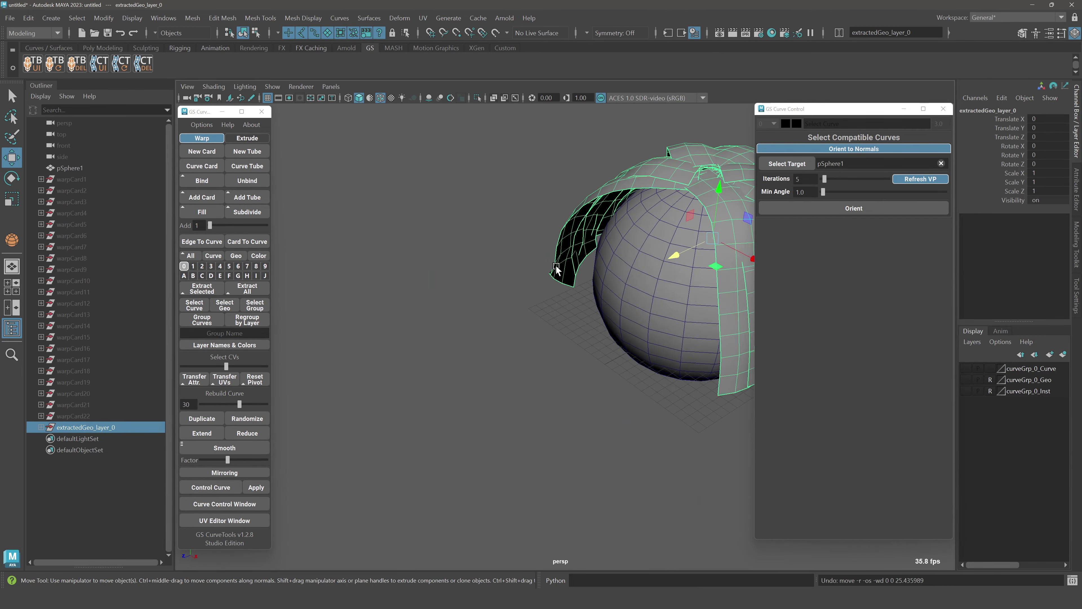
# - Select all the extracted card meshes without the sphere and convert them to curves with Card To Curve
pyautogui.keyDown('alt'); pyautogui.moveTo(658, 209); pyautogui.dragTo(536, 269, button='middle'); pyautogui.keyUp('alt')
pyautogui.click(618, 250)
pyautogui.keyDown('alt'); pyautogui.moveTo(677, 212); pyautogui.dragTo(635, 239); pyautogui.keyUp('alt')
pyautogui.moveTo(311, 236); pyautogui.dragTo(643, 481)
pyautogui.keyDown('alt'); pyautogui.moveTo(658, 379); pyautogui.dragTo(640, 394); pyautogui.keyUp('alt')
pyautogui.keyDown('ctrl'); pyautogui.click(611, 355); pyautogui.keyUp('ctrl')
pyautogui.keyDown('alt'); pyautogui.moveTo(452, 255); pyautogui.dragTo(428, 280); pyautogui.keyUp('alt')
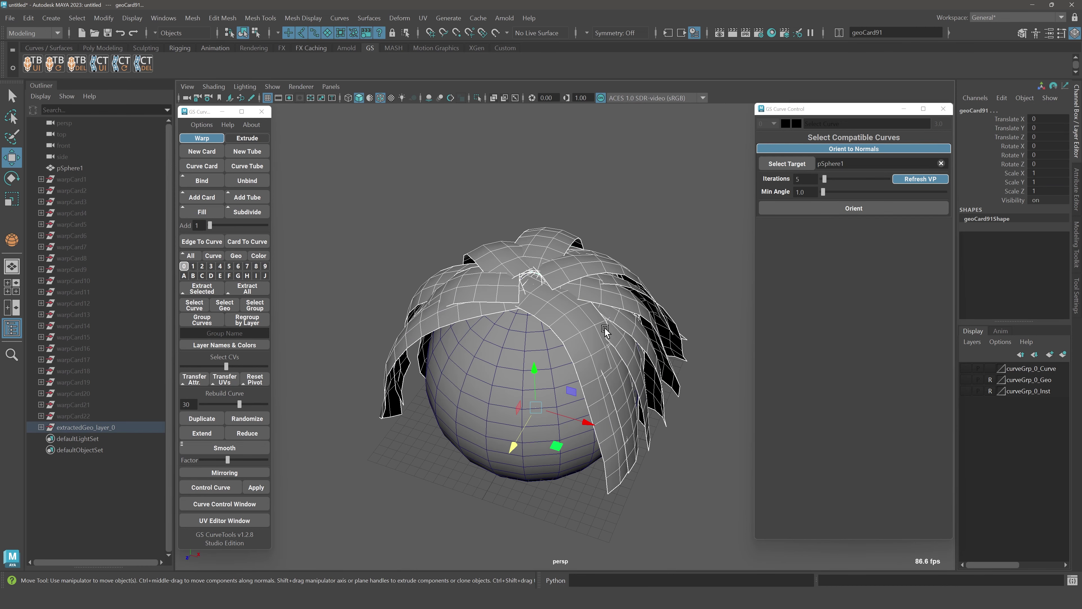
pyautogui.click(250, 241)
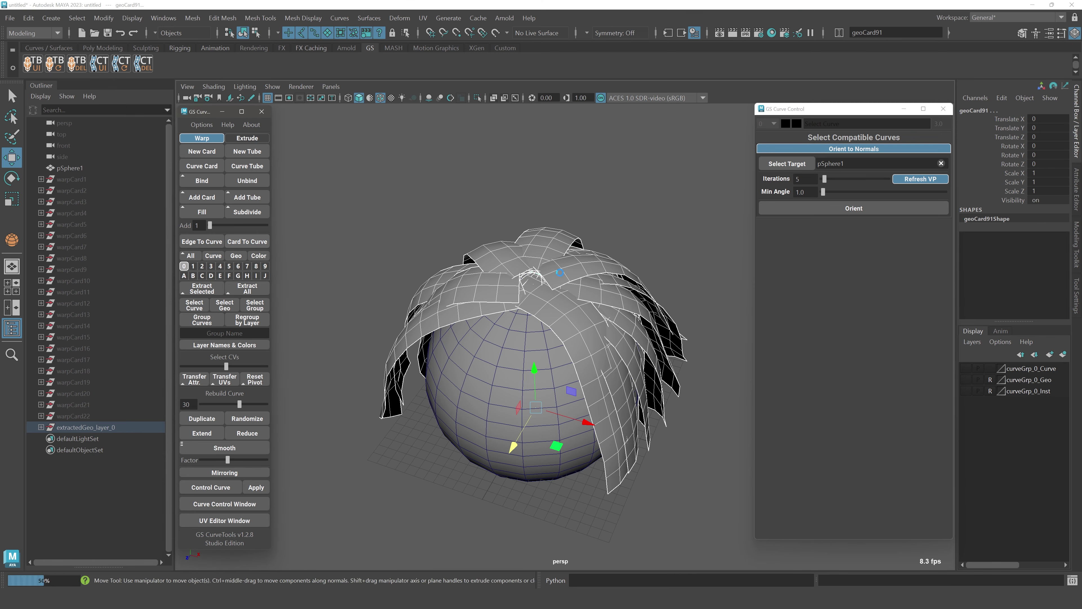
# - Examine the generated curves inside the extracted cards from several angles
pyautogui.keyDown('alt'); pyautogui.moveTo(684, 283); pyautogui.dragTo(632, 283); pyautogui.keyUp('alt')
pyautogui.keyDown('alt'); pyautogui.moveTo(428, 359); pyautogui.dragTo(506, 283, button='middle'); pyautogui.keyUp('alt')
pyautogui.keyDown('alt'); pyautogui.moveTo(506, 282); pyautogui.dragTo(551, 397, button='right'); pyautogui.keyUp('alt')
pyautogui.keyDown('alt'); pyautogui.moveTo(491, 306); pyautogui.dragTo(571, 372, button='middle'); pyautogui.keyUp('alt')
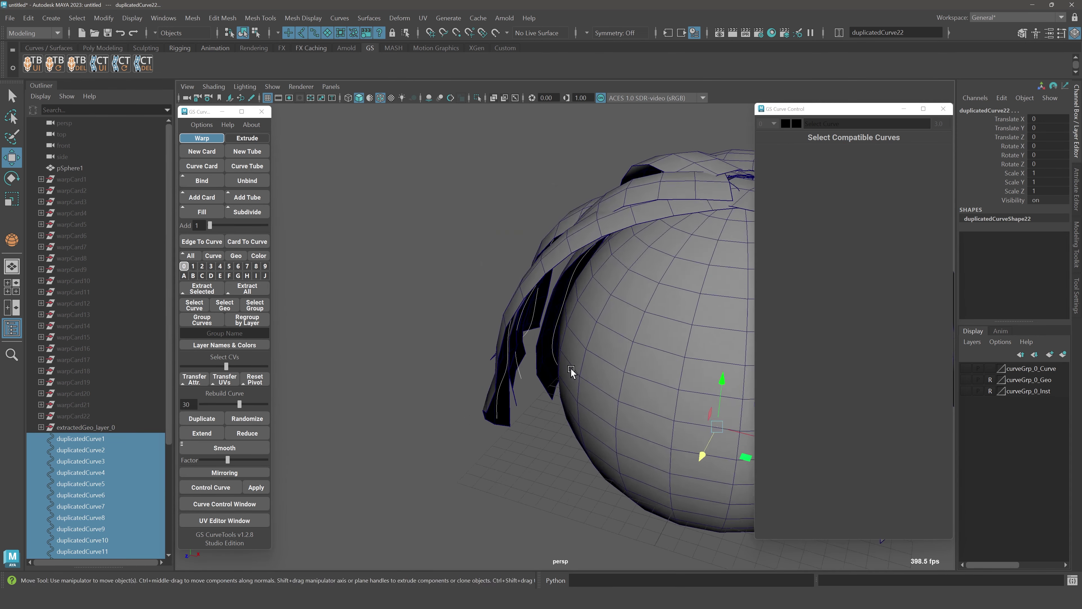
pyautogui.keyDown('alt'); pyautogui.moveTo(572, 381); pyautogui.dragTo(560, 349); pyautogui.keyUp('alt')
pyautogui.keyDown('alt'); pyautogui.moveTo(560, 271); pyautogui.dragTo(514, 282, button='middle'); pyautogui.keyUp('alt')
pyautogui.keyDown('alt'); pyautogui.moveTo(513, 282); pyautogui.dragTo(535, 270); pyautogui.keyUp('alt')
pyautogui.click(537, 266)
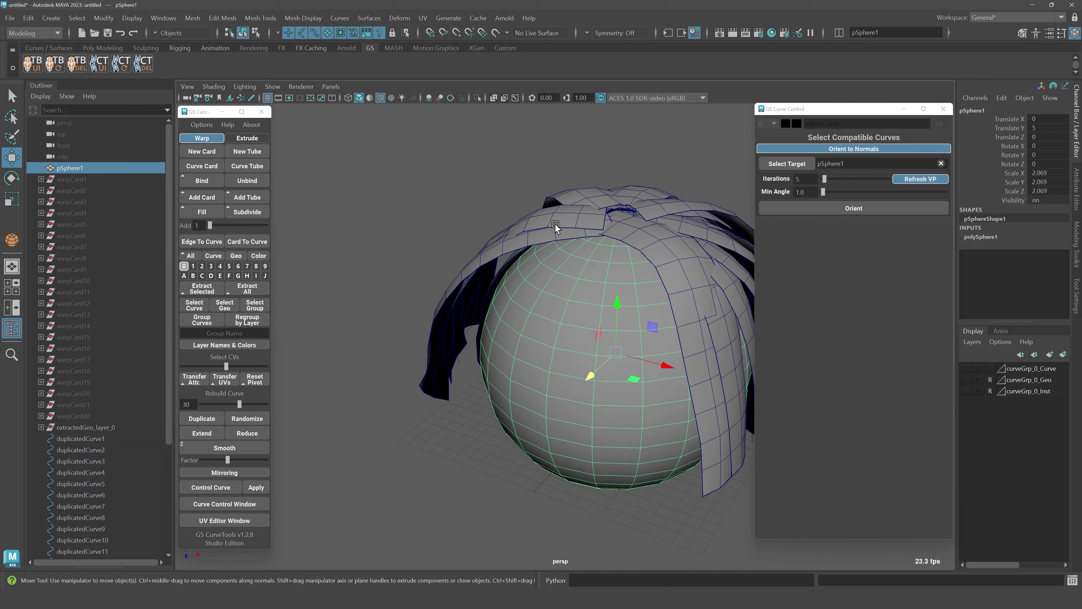
# - Delete the extracted card geometry group from the scene
pyautogui.click(72, 427)
pyautogui.press('Delete')
pyautogui.keyDown('alt'); pyautogui.moveTo(520, 334); pyautogui.dragTo(528, 363); pyautogui.keyUp('alt')
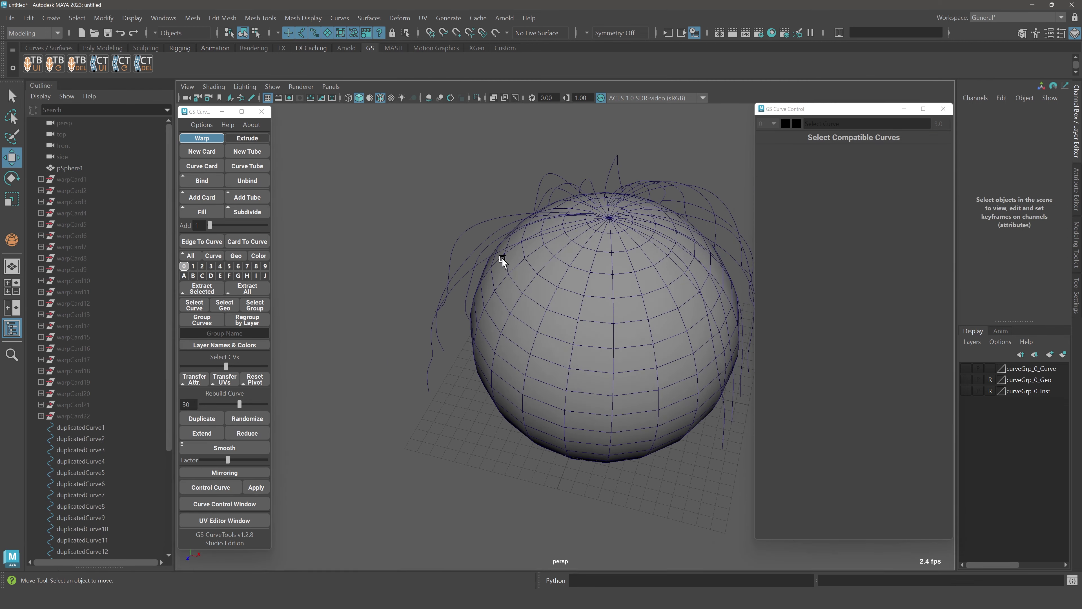
# - Select all the generated curves without the sphere and show the original hair cards of layer 0
pyautogui.moveTo(437, 157); pyautogui.dragTo(709, 357)
pyautogui.keyDown('alt'); pyautogui.moveTo(633, 323); pyautogui.dragTo(580, 394, button='middle'); pyautogui.keyUp('alt')
pyautogui.keyDown('ctrl'); pyautogui.click(490, 366); pyautogui.keyUp('ctrl')
pyautogui.keyDown('alt'); pyautogui.moveTo(491, 366); pyautogui.dragTo(528, 370); pyautogui.keyUp('alt')
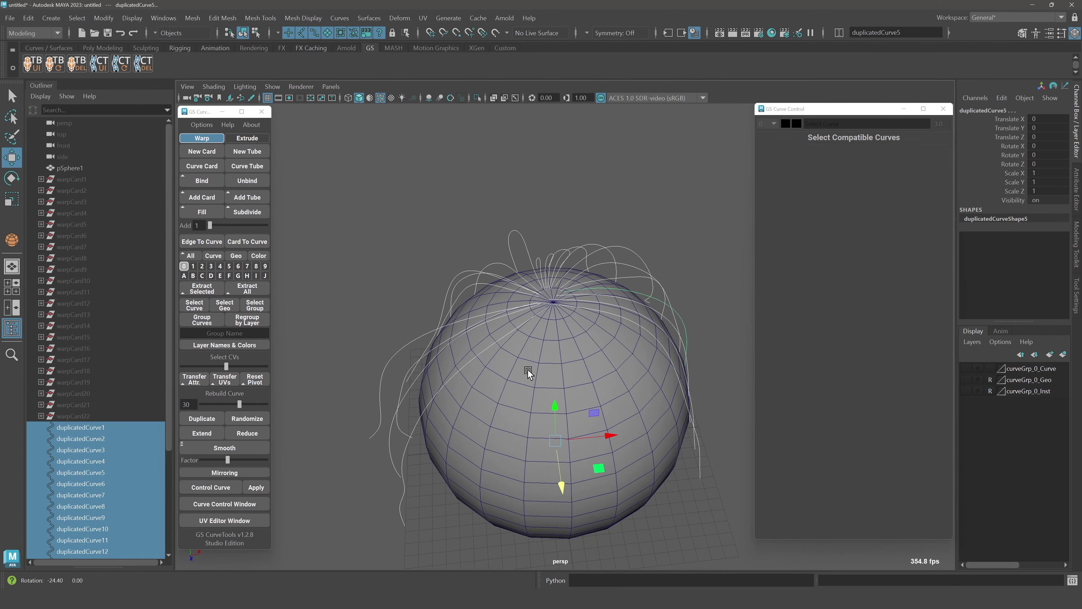
pyautogui.click(184, 265)
pyautogui.keyDown('alt'); pyautogui.moveTo(364, 296); pyautogui.dragTo(437, 325); pyautogui.keyUp('alt')
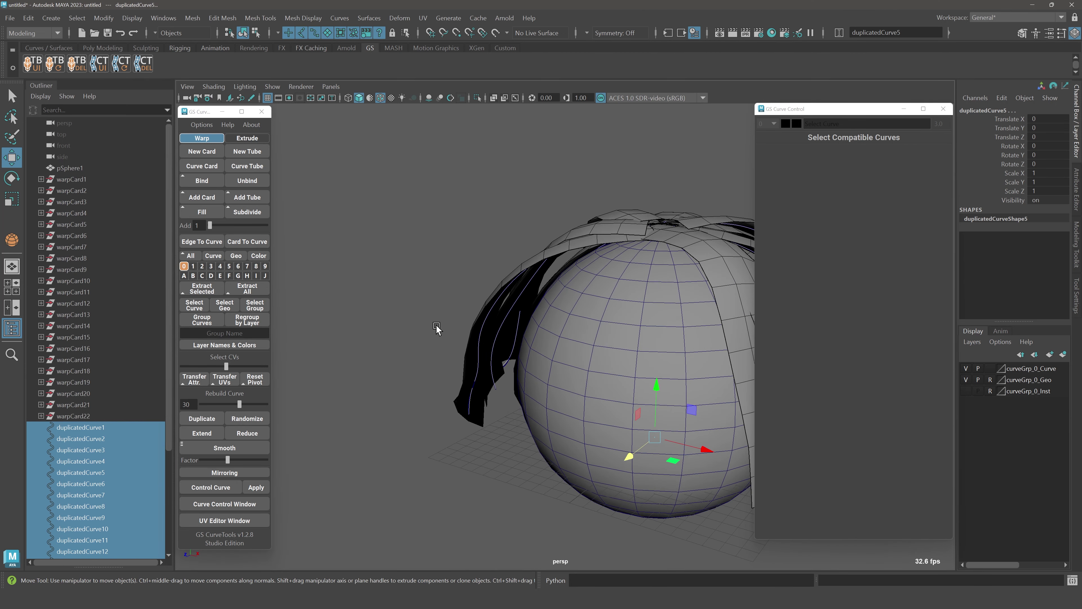
# - Move one generated curve away from the hair cards, undo the move and clear the selection
pyautogui.click(436, 325)
pyautogui.keyDown('alt'); pyautogui.moveTo(436, 325); pyautogui.dragTo(473, 312, button='middle'); pyautogui.keyUp('alt')
pyautogui.scroll(3, 529, 261)
pyautogui.click(509, 314)
pyautogui.scroll(2, 520, 380)
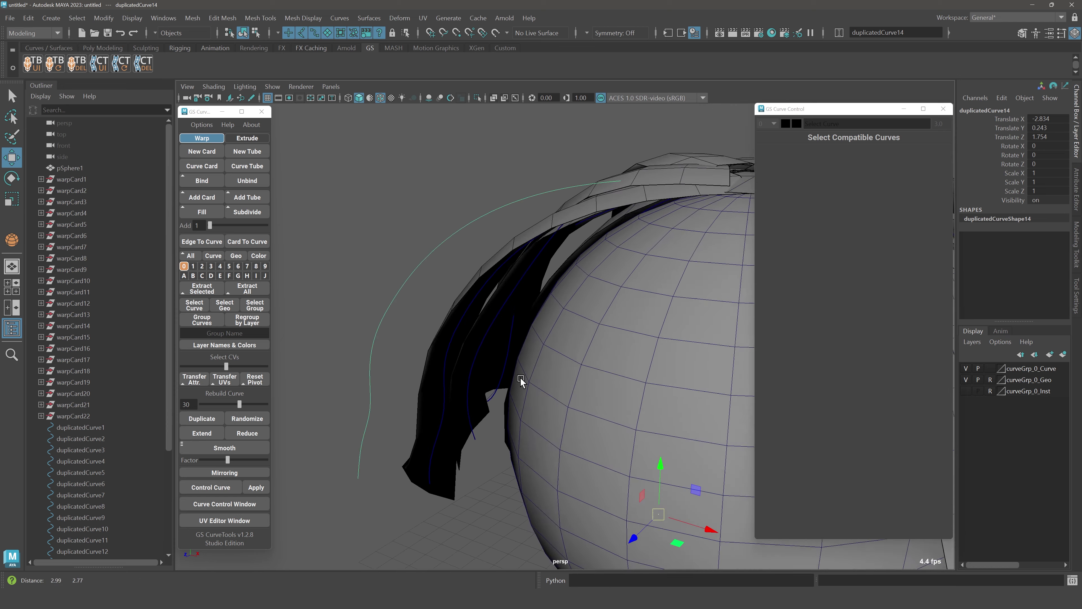
pyautogui.hotkey('ctrl', 'z')
pyautogui.keyDown('alt'); pyautogui.moveTo(519, 377); pyautogui.dragTo(523, 370); pyautogui.keyUp('alt')
pyautogui.click(430, 451)
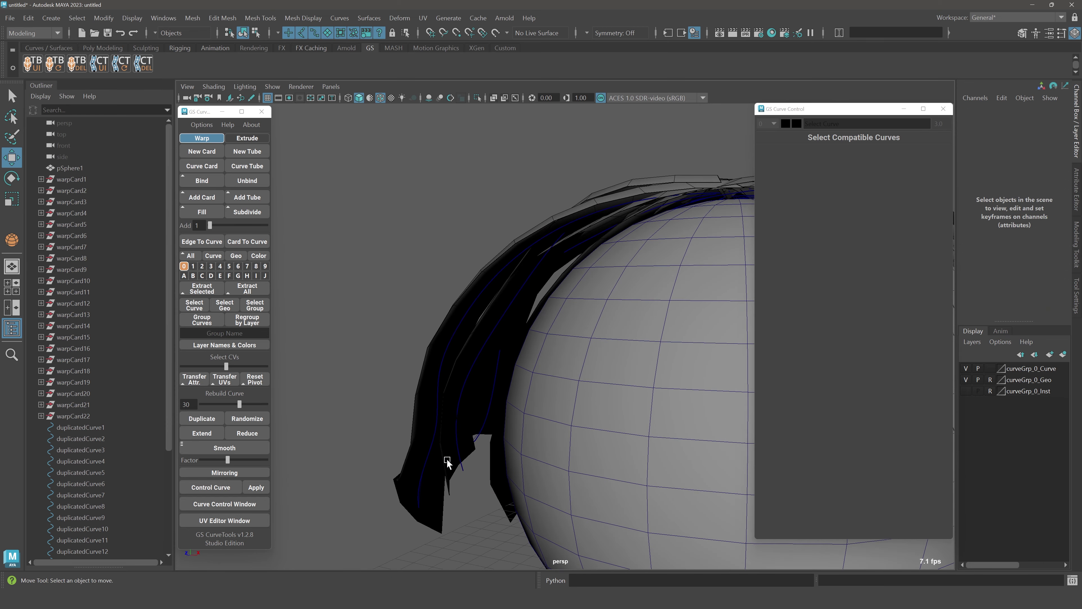
# - Select the path curve of warpCard11, move it away from the sphere and undo the move
pyautogui.click(429, 452)
pyautogui.keyDown('alt'); pyautogui.moveTo(444, 446); pyautogui.dragTo(460, 393, button='middle'); pyautogui.keyUp('alt')
pyautogui.moveTo(596, 336); pyautogui.dragTo(491, 355, button='middle')
pyautogui.keyDown('alt'); pyautogui.moveTo(490, 355); pyautogui.dragTo(355, 311); pyautogui.keyUp('alt')
pyautogui.press('[')
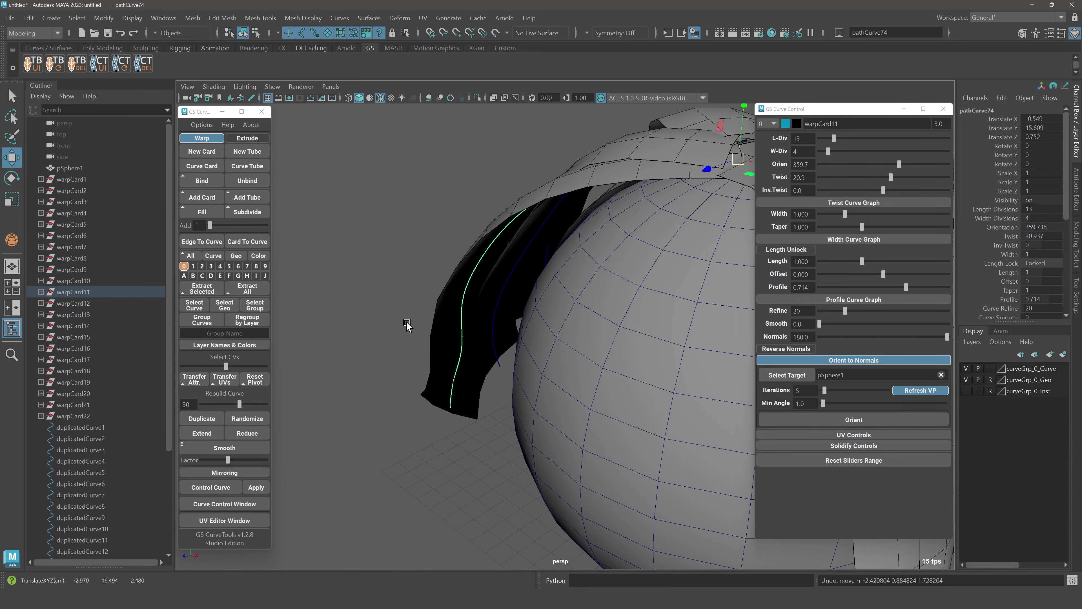
# - Examine the hair cards around the sphere from several angles and clear the selection
pyautogui.keyDown('alt'); pyautogui.moveTo(409, 325); pyautogui.dragTo(346, 432, button='middle'); pyautogui.keyUp('alt')
pyautogui.press('q')
pyautogui.scroll(-5, 460, 343)
pyautogui.keyDown('alt'); pyautogui.moveTo(461, 343); pyautogui.dragTo(474, 347, button='middle'); pyautogui.keyUp('alt')
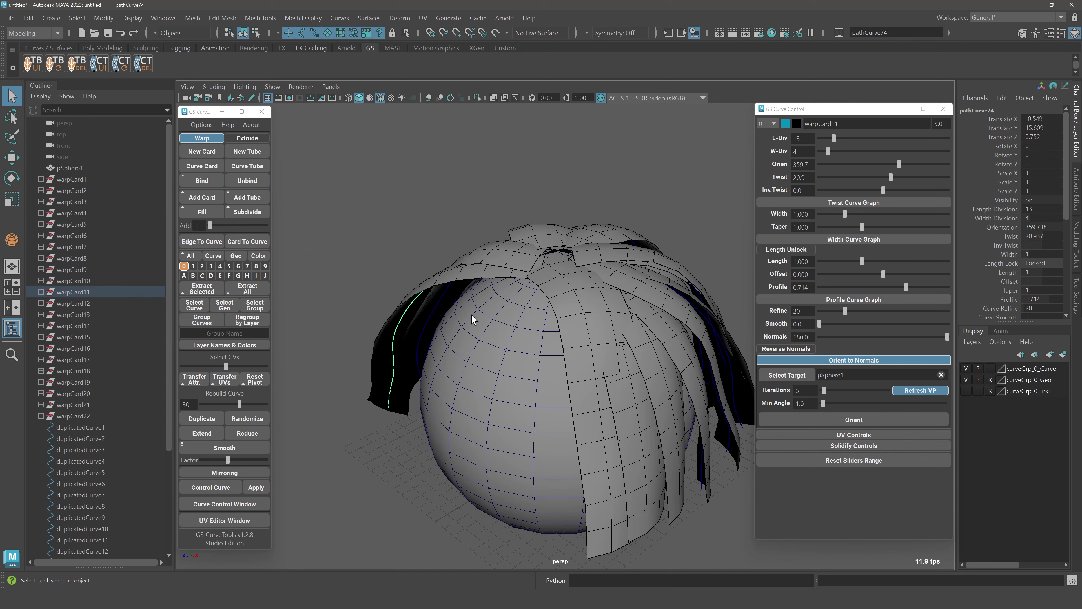
pyautogui.keyDown('alt'); pyautogui.moveTo(468, 304); pyautogui.dragTo(412, 326); pyautogui.keyUp('alt')
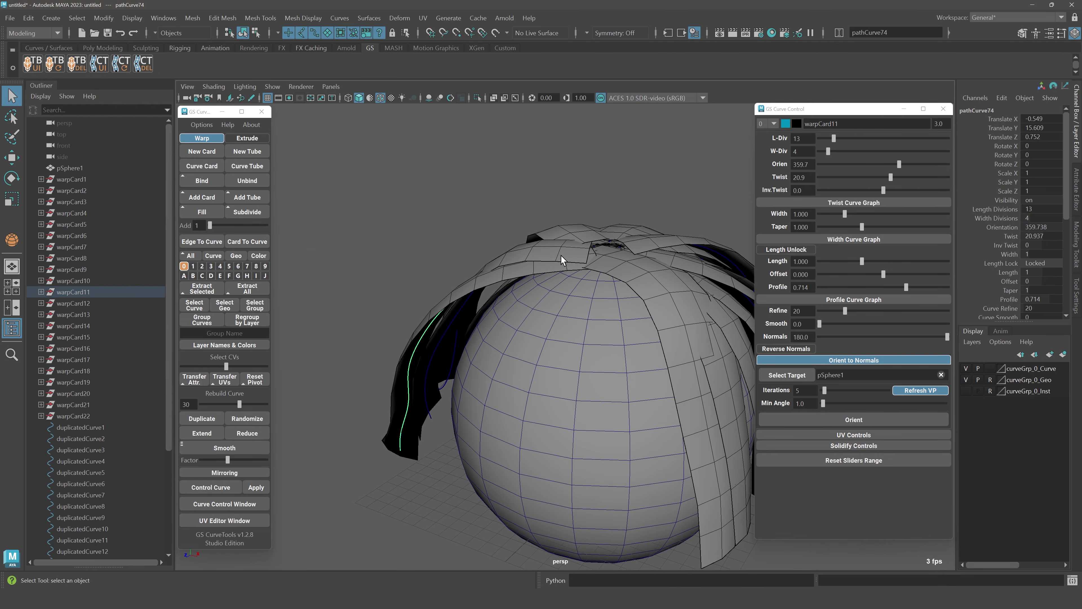
pyautogui.click(576, 256)
pyautogui.keyDown('alt'); pyautogui.moveTo(576, 256); pyautogui.dragTo(526, 303); pyautogui.keyUp('alt')
pyautogui.click(504, 347)
pyautogui.scroll(-3, 504, 346)
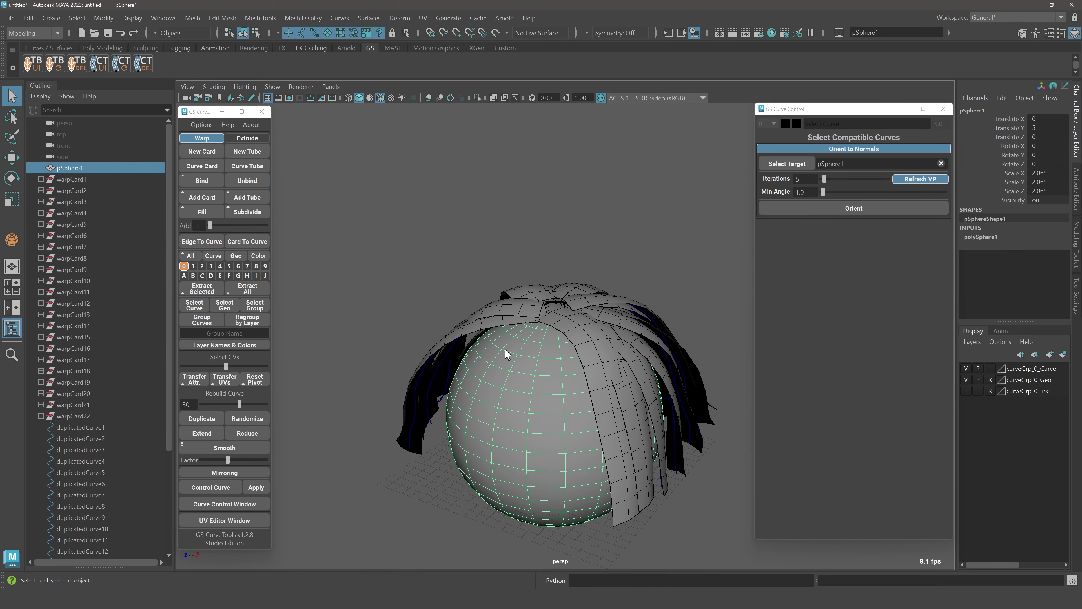
pyautogui.click(443, 261)
pyautogui.keyDown('alt'); pyautogui.moveTo(443, 261); pyautogui.dragTo(480, 270); pyautogui.keyUp('alt')
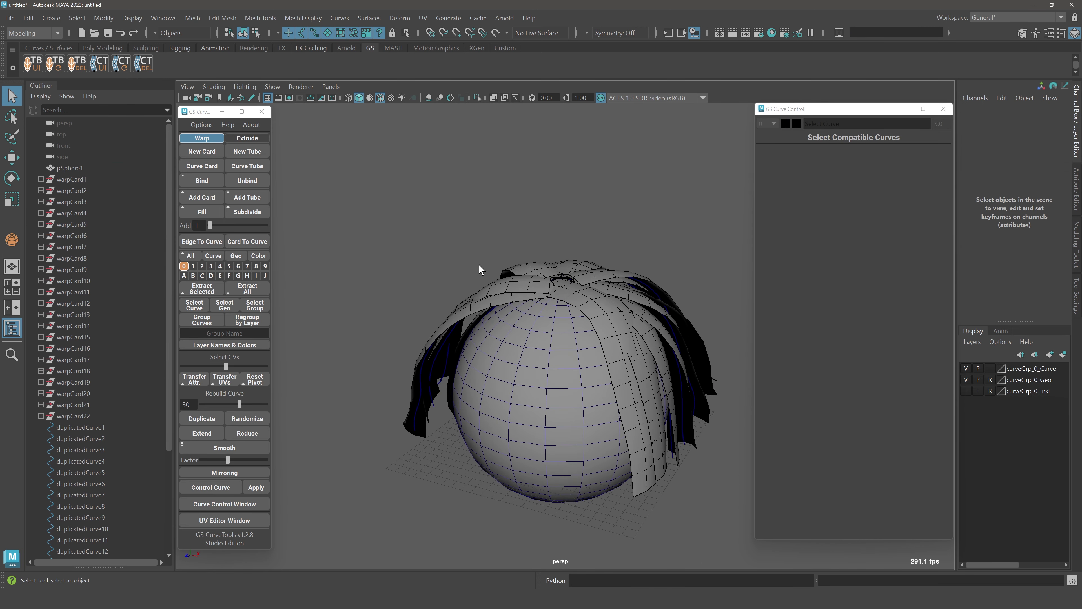
# - Review the options for converting XGen primitives to polygons and cancel without converting
pyautogui.click(449, 19)
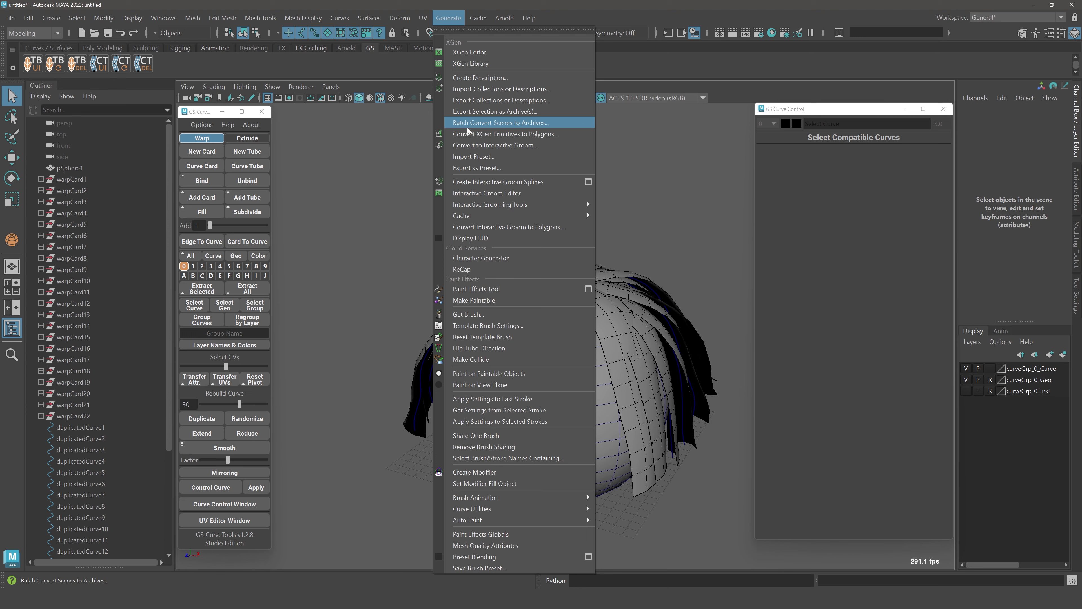
pyautogui.click(528, 136)
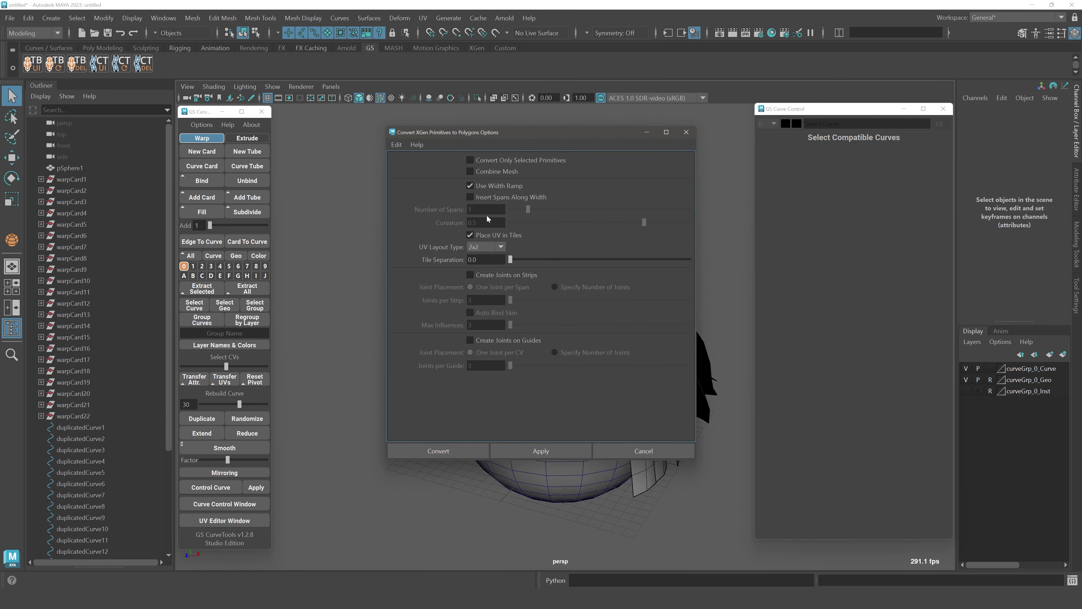
pyautogui.moveTo(484, 138); pyautogui.dragTo(739, 162)
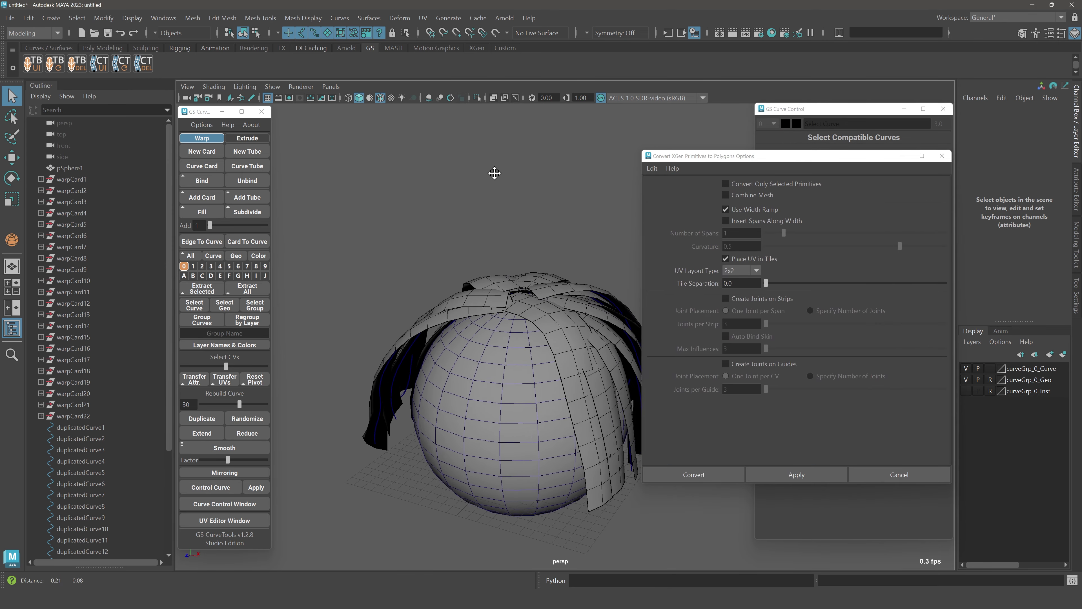
pyautogui.keyDown('alt'); pyautogui.moveTo(494, 173); pyautogui.dragTo(457, 201); pyautogui.keyUp('alt')
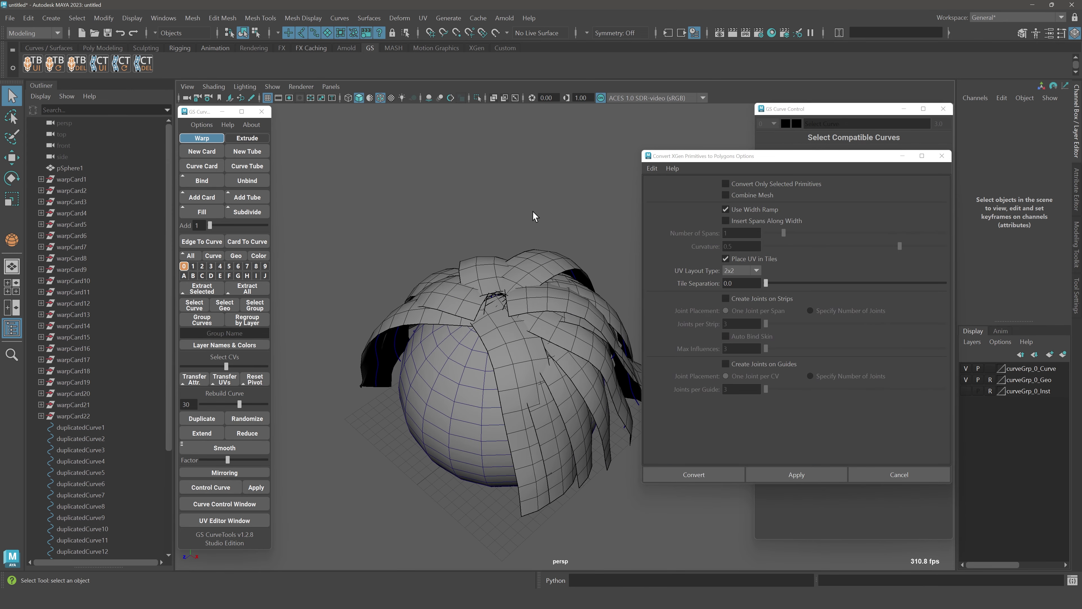
pyautogui.keyDown('alt'); pyautogui.moveTo(535, 216); pyautogui.dragTo(607, 206); pyautogui.keyUp('alt')
pyautogui.click(913, 476)
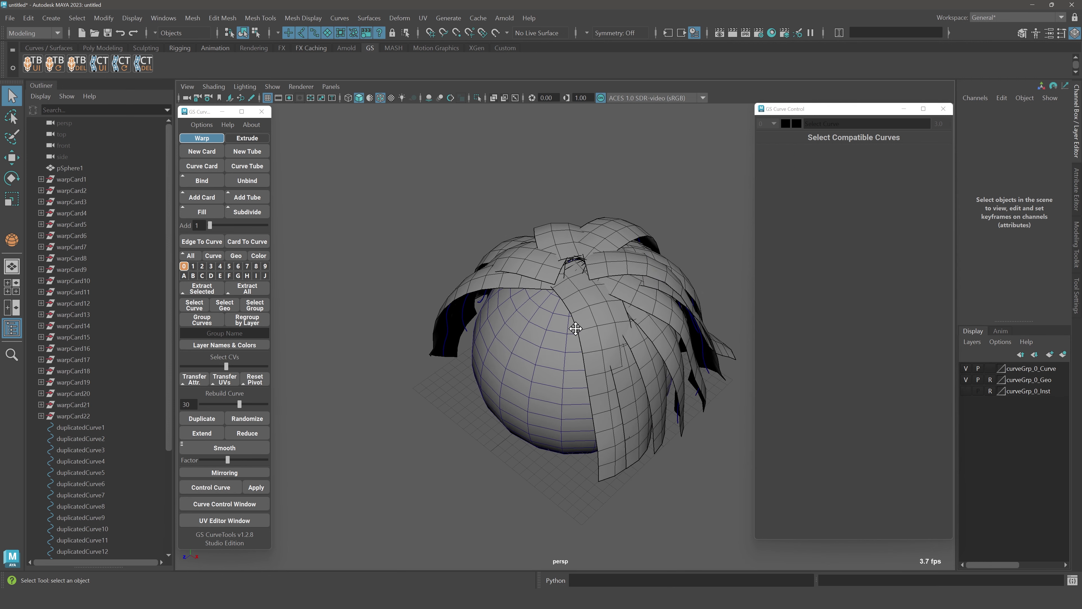
# - Select the path curves of warpCard5 and warpCard11 together with duplicatedCurve7 beside the sphere
pyautogui.keyDown('alt'); pyautogui.moveTo(576, 329); pyautogui.dragTo(562, 373, button='middle'); pyautogui.keyUp('alt')
pyautogui.keyDown('alt'); pyautogui.moveTo(562, 373); pyautogui.dragTo(583, 336); pyautogui.keyUp('alt')
pyautogui.keyDown('alt'); pyautogui.moveTo(583, 335); pyautogui.dragTo(625, 315, button='middle'); pyautogui.keyUp('alt')
pyautogui.scroll(3, 490, 330)
pyautogui.click(441, 346)
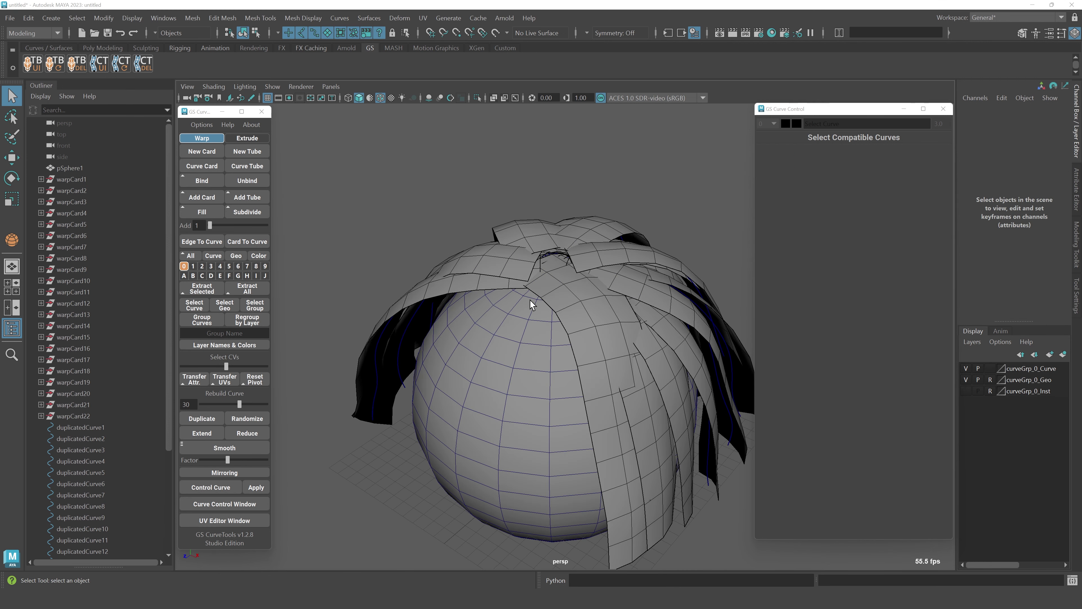
pyautogui.click(421, 306)
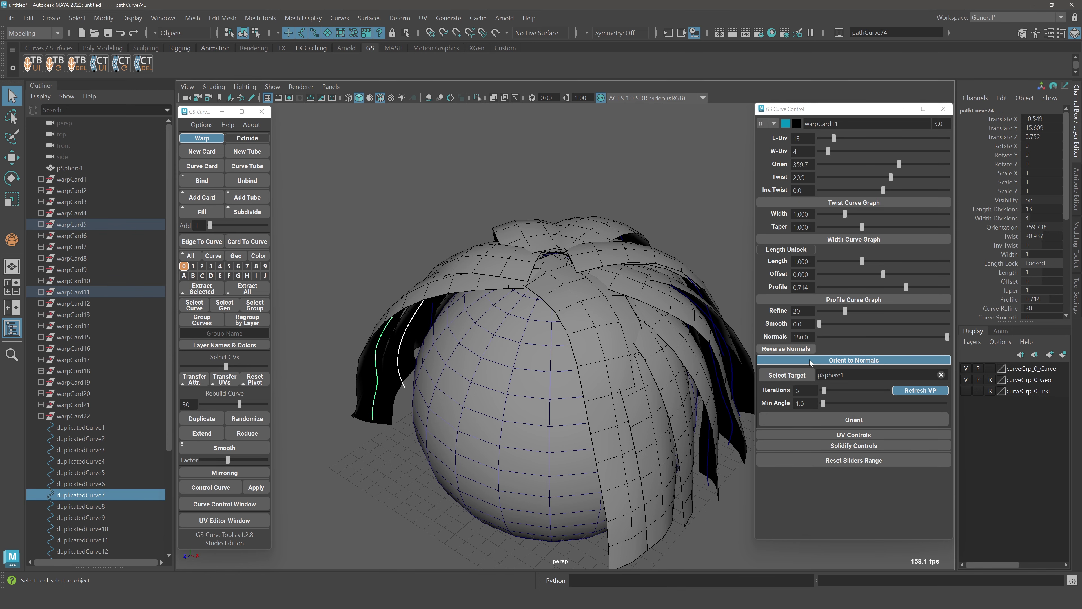
pyautogui.keyDown('alt'); pyautogui.moveTo(589, 272); pyautogui.dragTo(572, 268, button='middle'); pyautogui.keyUp('alt')
pyautogui.keyDown('alt'); pyautogui.moveTo(573, 268); pyautogui.dragTo(574, 273); pyautogui.keyUp('alt')
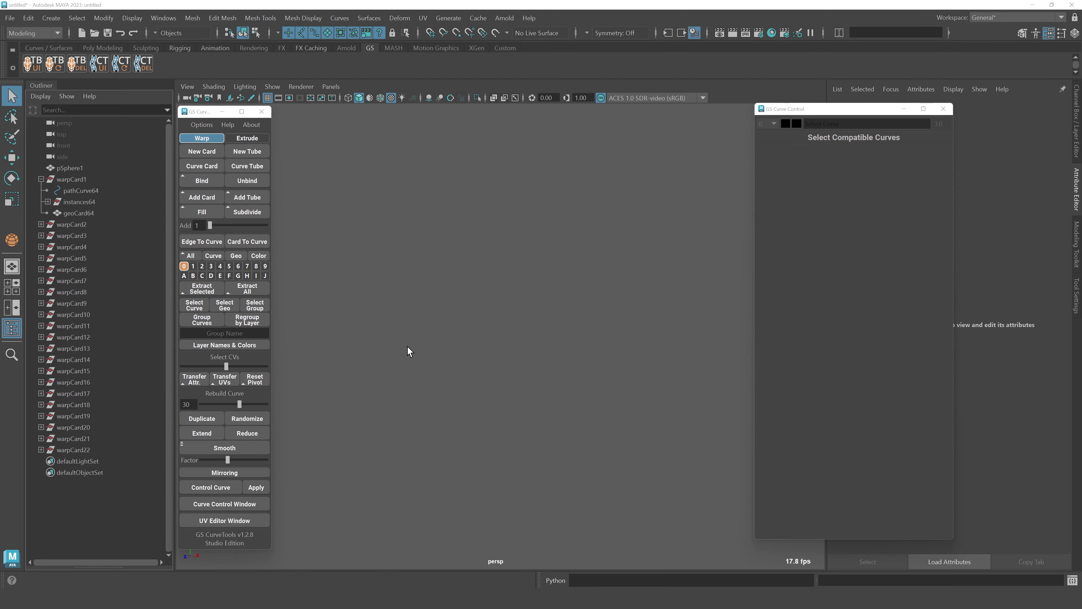
# - Open the GS CurveTools UV editor and display the UVs of warpCard1 by selecting its path curve
pyautogui.click(231, 521)
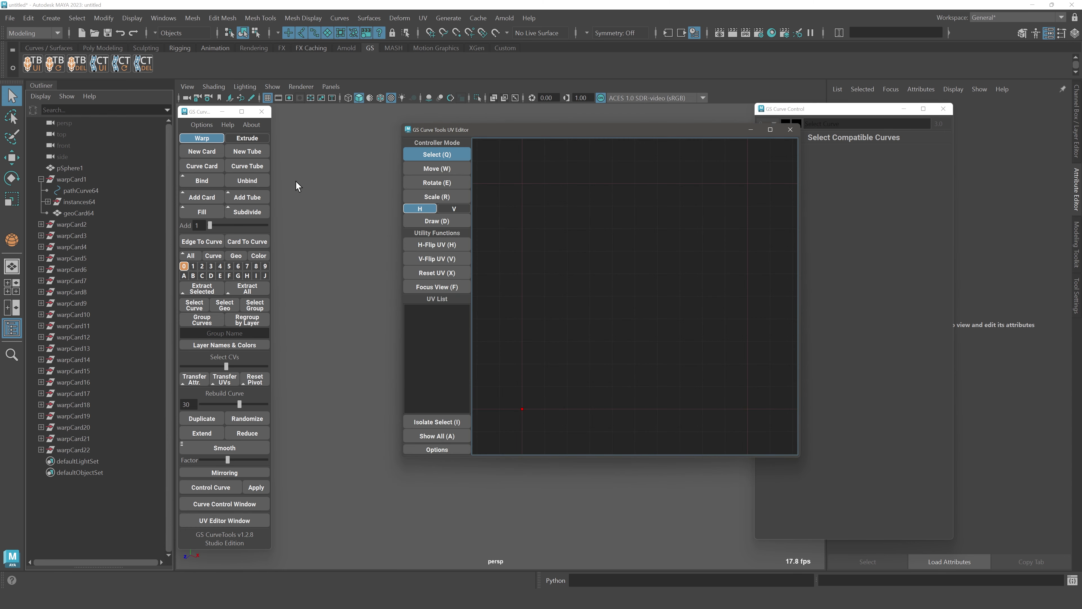
pyautogui.click(88, 190)
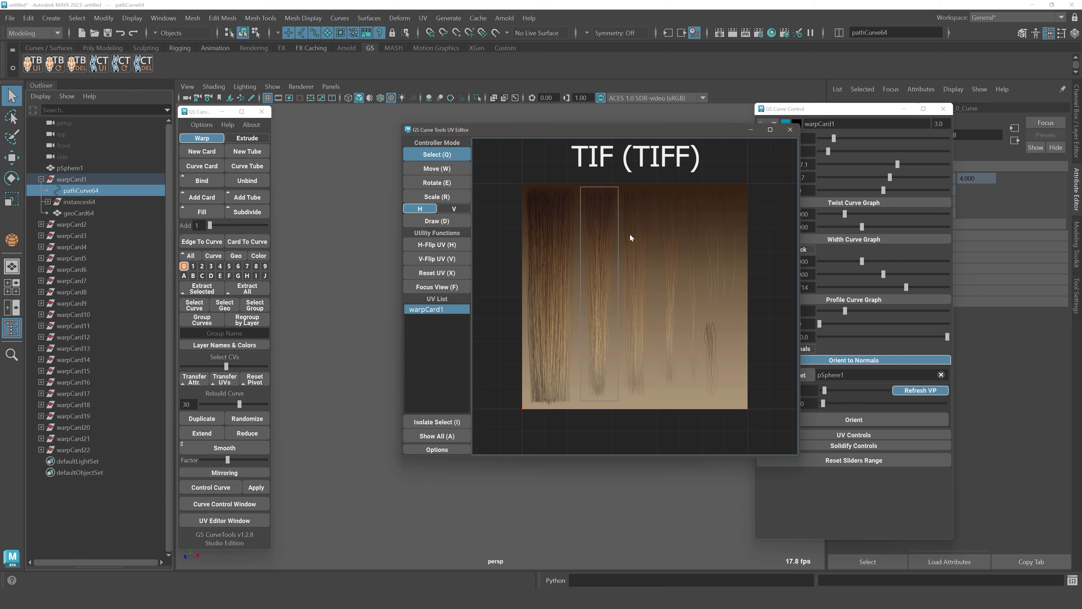
pyautogui.moveTo(659, 242)
pyautogui.keyDown('alt'); pyautogui.mouseDown(button='middle')
pyautogui.moveTo(665, 249)
pyautogui.moveTo(649, 242)
pyautogui.moveTo(661, 241)
pyautogui.mouseUp(button='middle'); pyautogui.keyUp('alt')
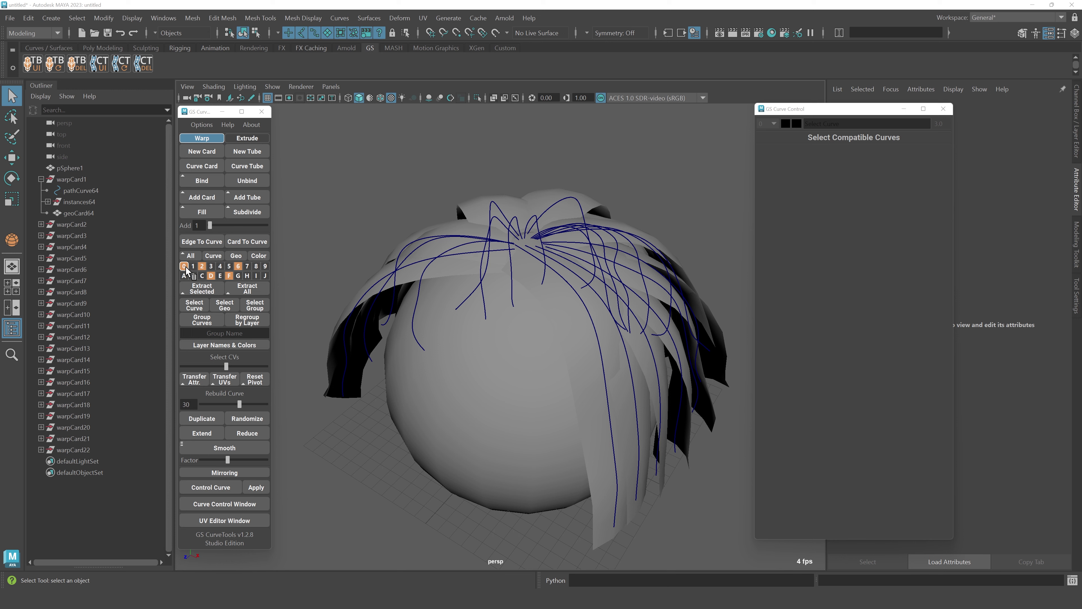
# - Select the hair-card curves layer by layer, switching repeatedly among layers 0, 2, D, F and 6
pyautogui.click(202, 266)
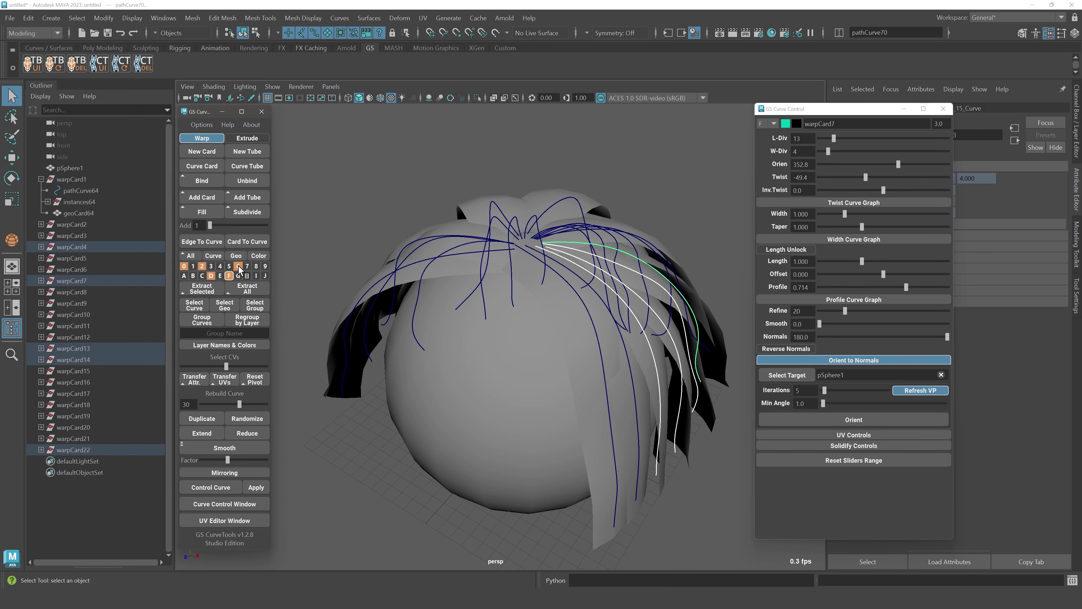
pyautogui.keyDown('ctrl'); pyautogui.click(203, 266); pyautogui.keyUp('ctrl')
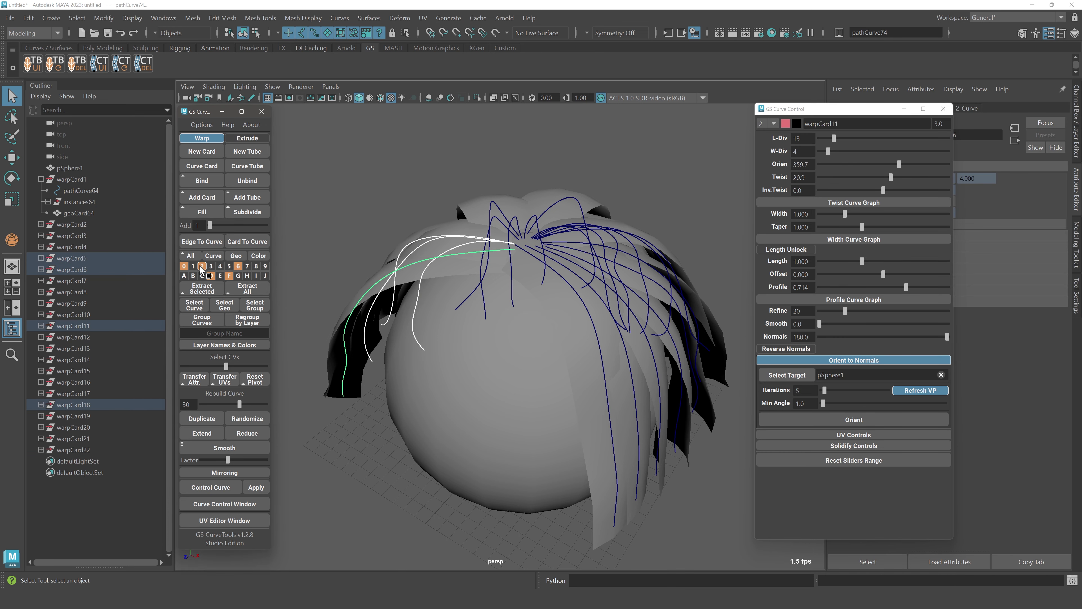
pyautogui.keyDown('ctrl'); pyautogui.click(184, 266); pyautogui.keyUp('ctrl')
pyautogui.keyDown('ctrl'); pyautogui.click(201, 268); pyautogui.keyUp('ctrl')
pyautogui.keyDown('ctrl'); pyautogui.click(211, 275); pyautogui.keyUp('ctrl')
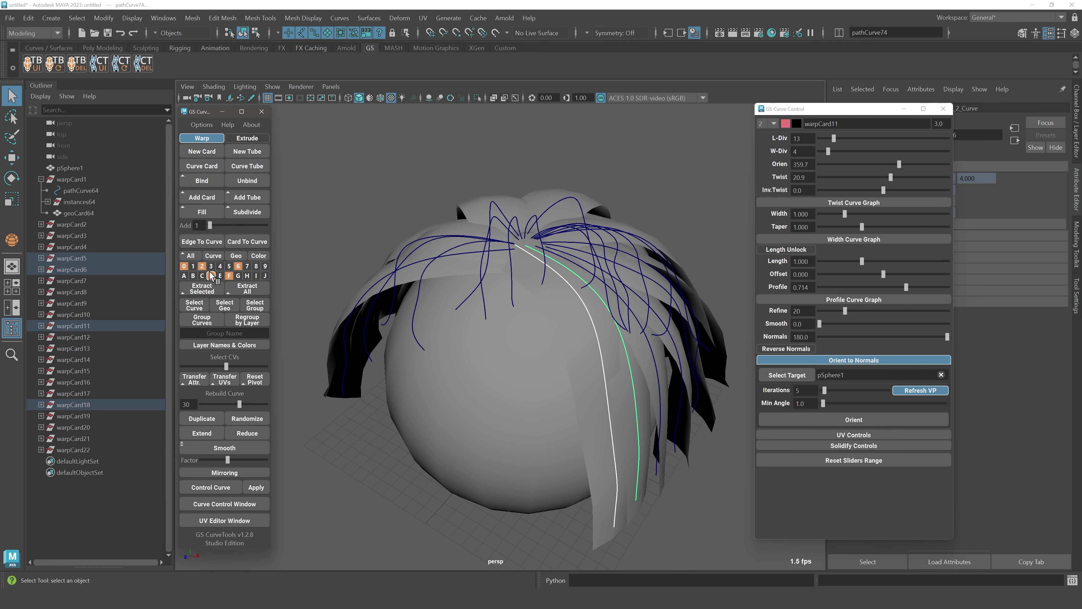
pyautogui.keyDown('ctrl'); pyautogui.click(229, 275); pyautogui.keyUp('ctrl')
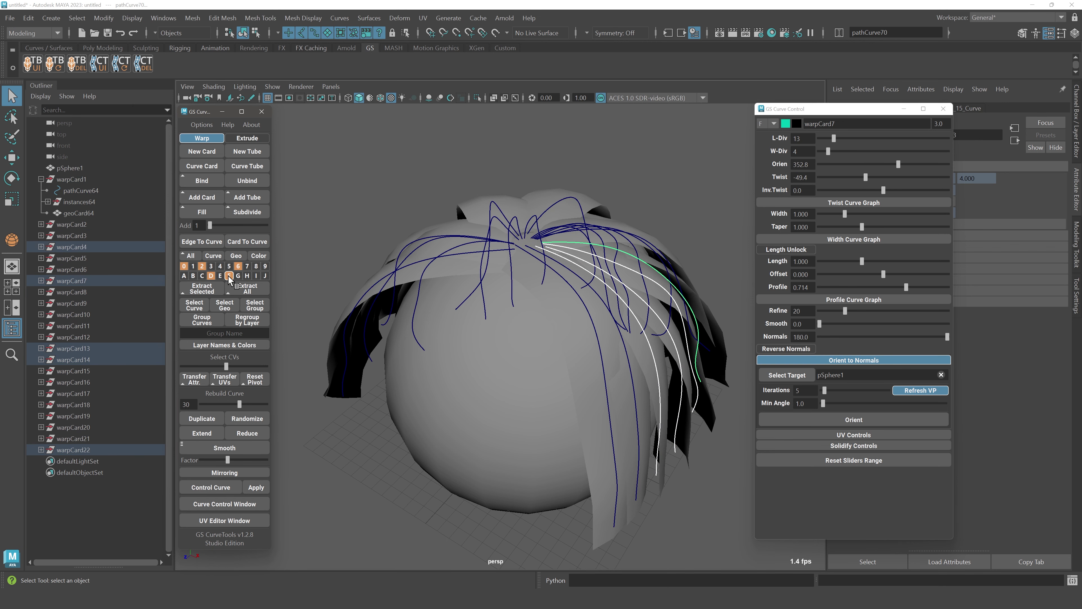
pyautogui.keyDown('ctrl'); pyautogui.click(211, 277); pyautogui.keyUp('ctrl')
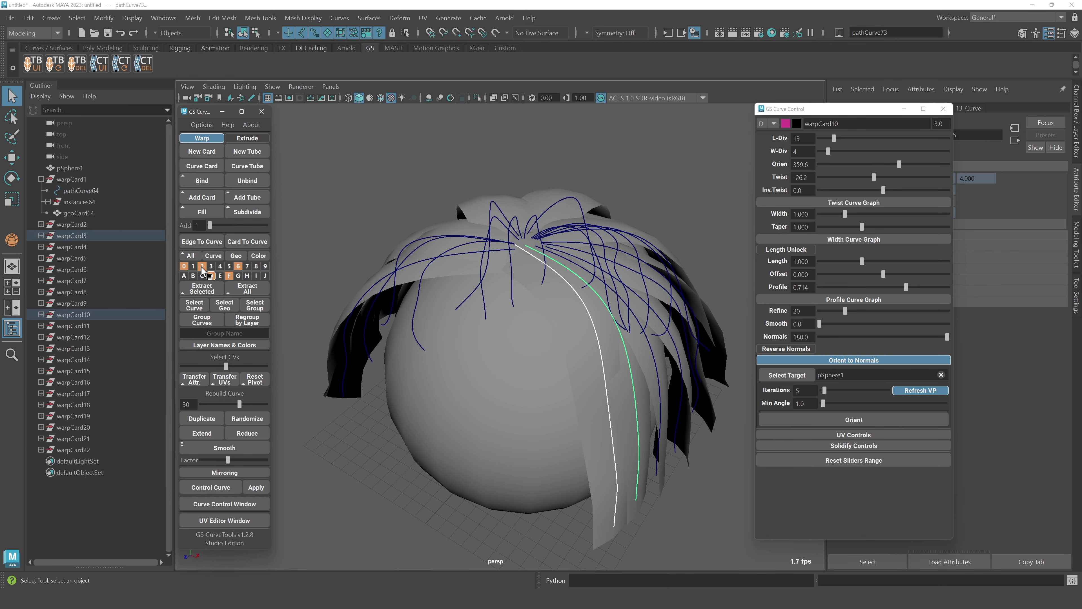
pyautogui.keyDown('ctrl'); pyautogui.click(202, 267); pyautogui.keyUp('ctrl')
pyautogui.keyDown('ctrl'); pyautogui.click(185, 267); pyautogui.keyUp('ctrl')
pyautogui.keyDown('ctrl'); pyautogui.click(203, 266); pyautogui.keyUp('ctrl')
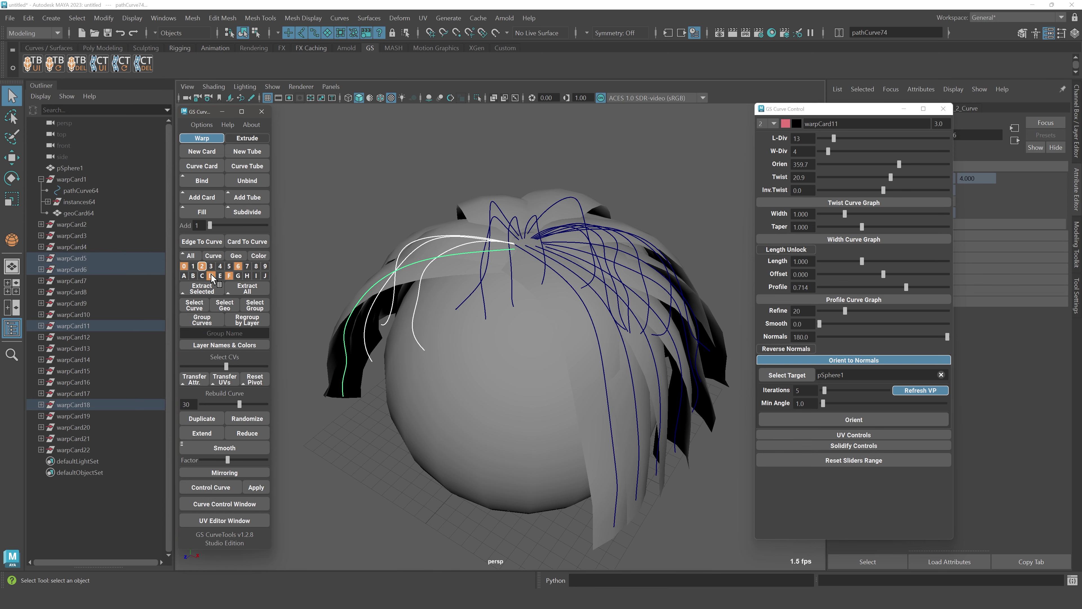
pyautogui.keyDown('ctrl'); pyautogui.click(211, 276); pyautogui.keyUp('ctrl')
pyautogui.keyDown('ctrl'); pyautogui.click(228, 276); pyautogui.keyUp('ctrl')
pyautogui.keyDown('ctrl'); pyautogui.click(239, 267); pyautogui.keyUp('ctrl')
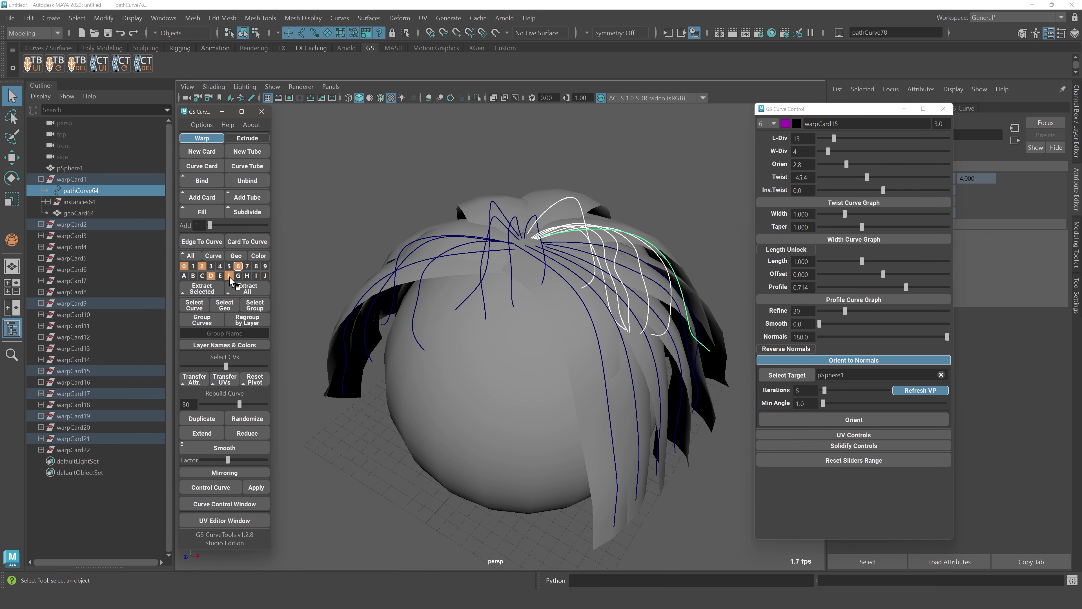
pyautogui.keyDown('ctrl'); pyautogui.click(230, 275); pyautogui.keyUp('ctrl')
pyautogui.keyDown('ctrl'); pyautogui.click(212, 275); pyautogui.keyUp('ctrl')
pyautogui.keyDown('ctrl'); pyautogui.click(187, 266); pyautogui.keyUp('ctrl')
pyautogui.keyDown('ctrl'); pyautogui.click(203, 266); pyautogui.keyUp('ctrl')
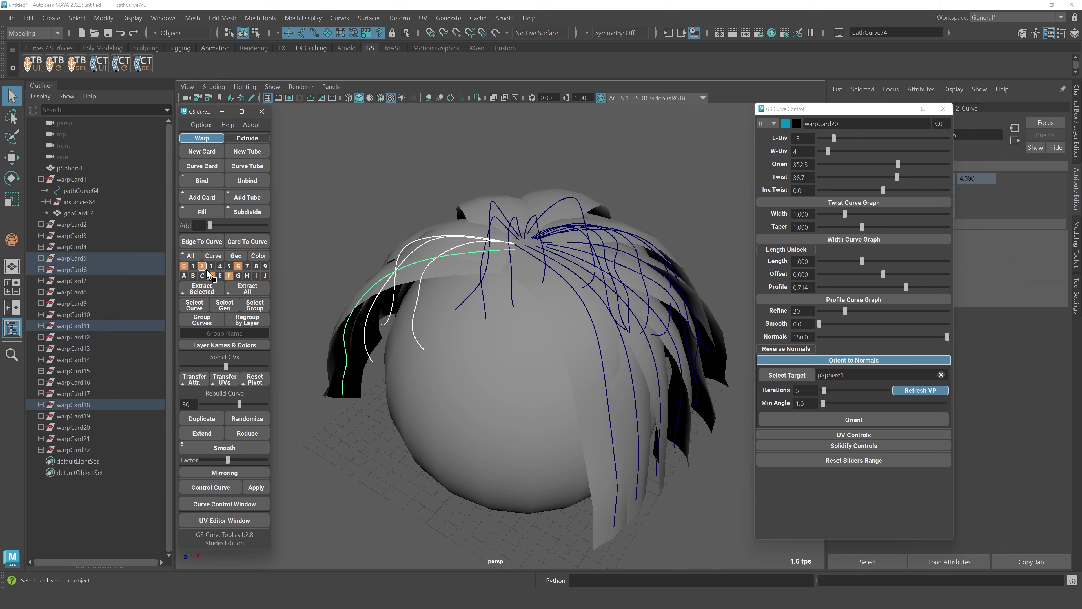
pyautogui.keyDown('ctrl'); pyautogui.click(211, 276); pyautogui.keyUp('ctrl')
pyautogui.keyDown('ctrl'); pyautogui.click(229, 276); pyautogui.keyUp('ctrl')
pyautogui.keyDown('ctrl'); pyautogui.click(239, 267); pyautogui.keyUp('ctrl')
pyautogui.keyDown('ctrl'); pyautogui.click(229, 275); pyautogui.keyUp('ctrl')
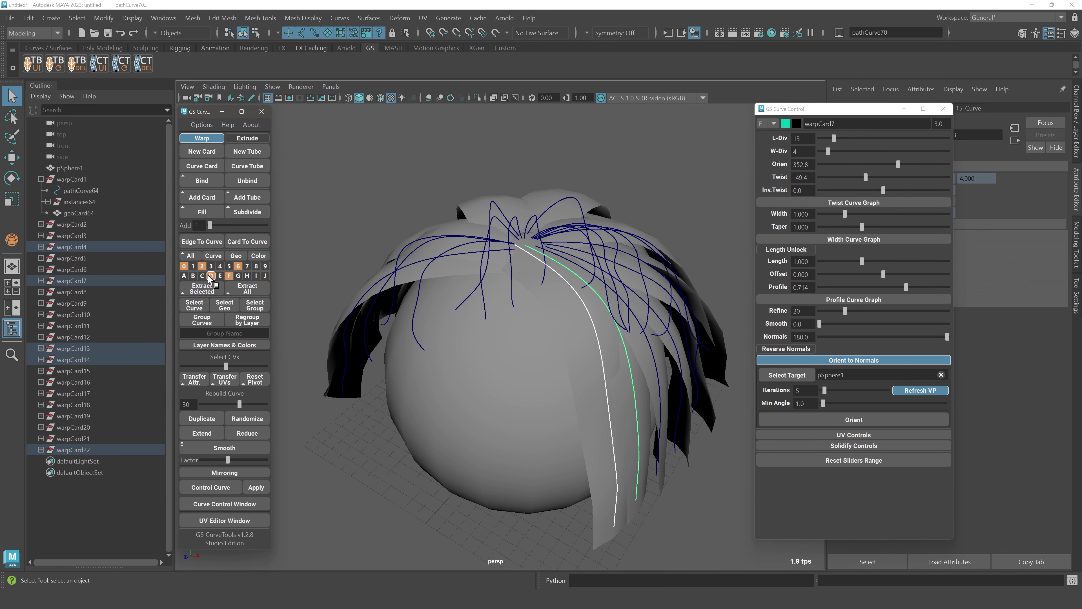
pyautogui.click(202, 266)
pyautogui.keyDown('ctrl'); pyautogui.click(183, 267); pyautogui.keyUp('ctrl')
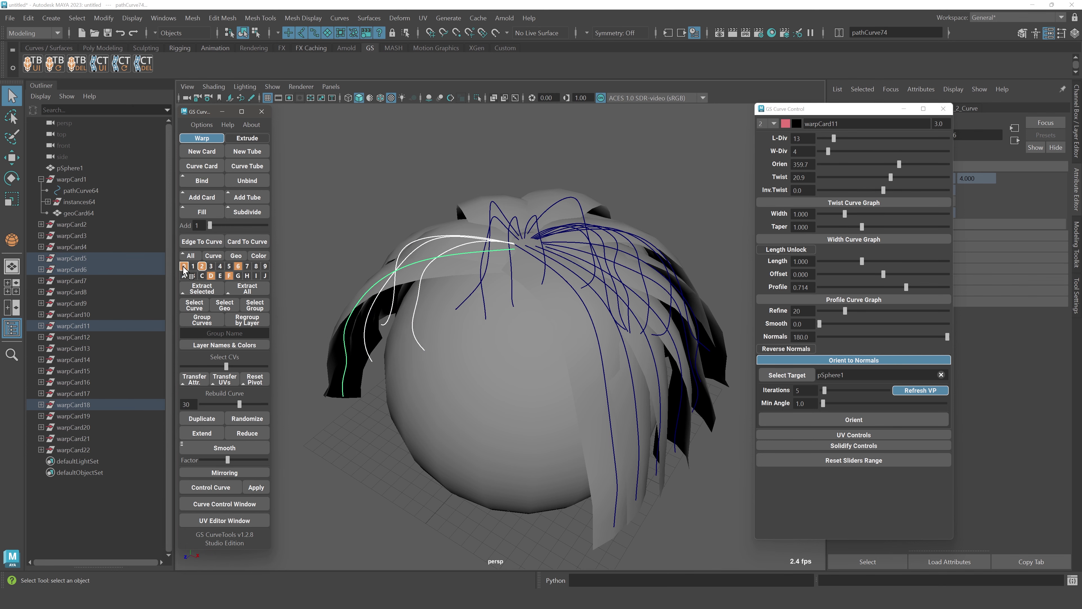
pyautogui.keyDown('ctrl'); pyautogui.click(202, 267); pyautogui.keyUp('ctrl')
pyautogui.keyDown('ctrl'); pyautogui.click(210, 276); pyautogui.keyUp('ctrl')
pyautogui.keyDown('ctrl'); pyautogui.click(229, 275); pyautogui.keyUp('ctrl')
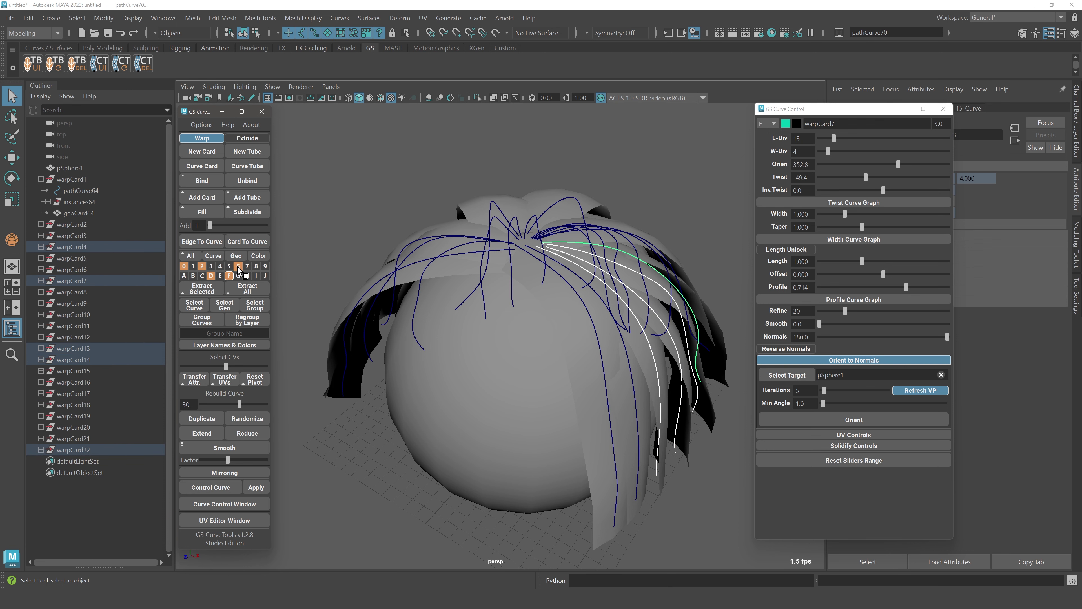
pyautogui.click(239, 266)
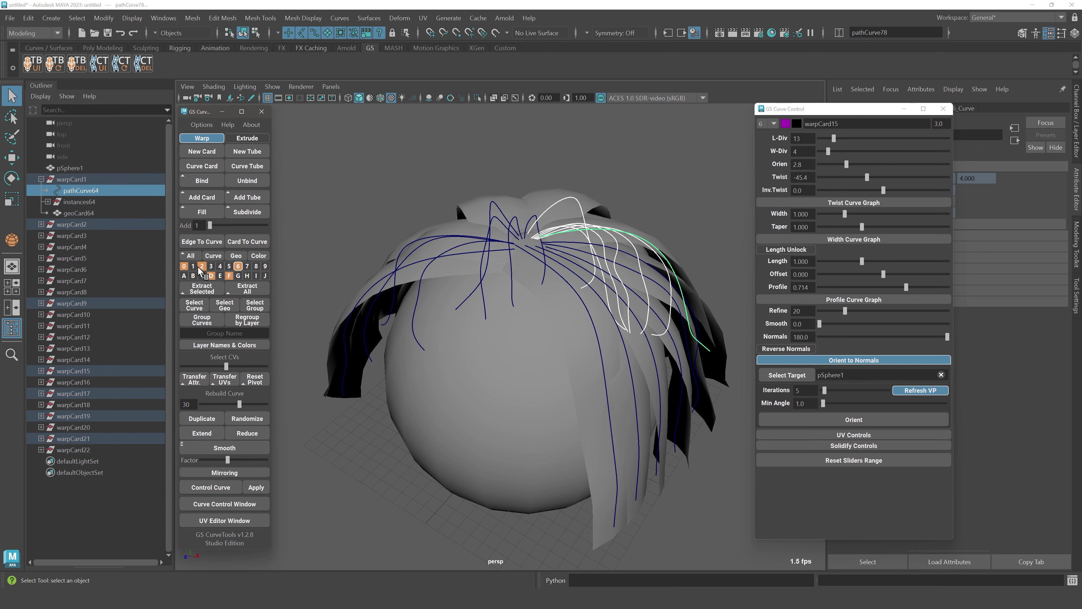
pyautogui.click(200, 267)
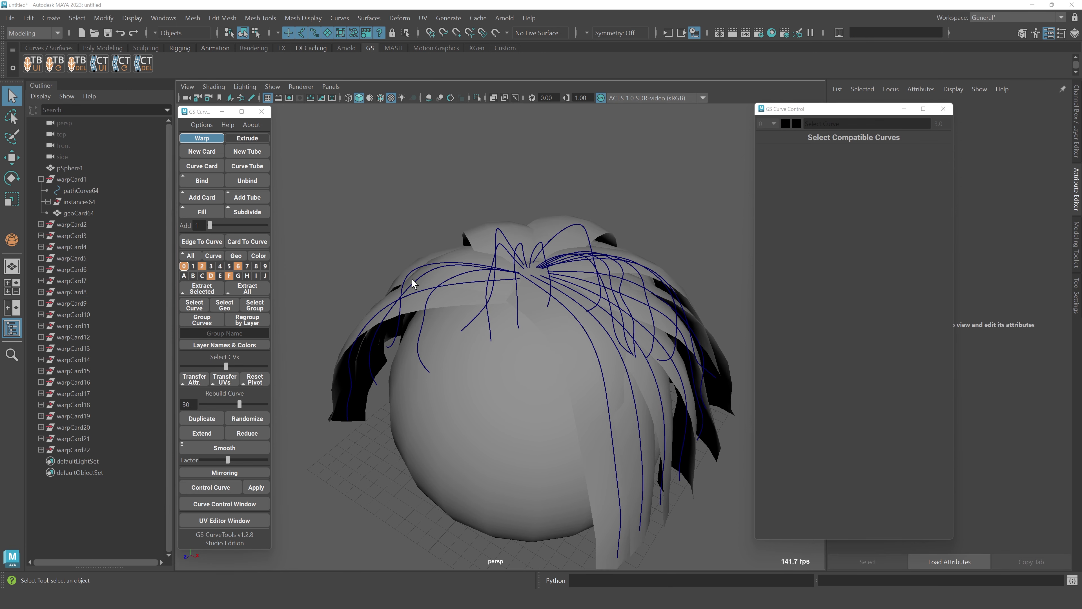
# - Isolate the hair-card layers 0, 2, 6, D and F one at a time to view each layer alone
pyautogui.keyDown('alt'); pyautogui.moveTo(412, 280); pyautogui.dragTo(411, 272, button='middle'); pyautogui.keyUp('alt')
pyautogui.click(184, 266)
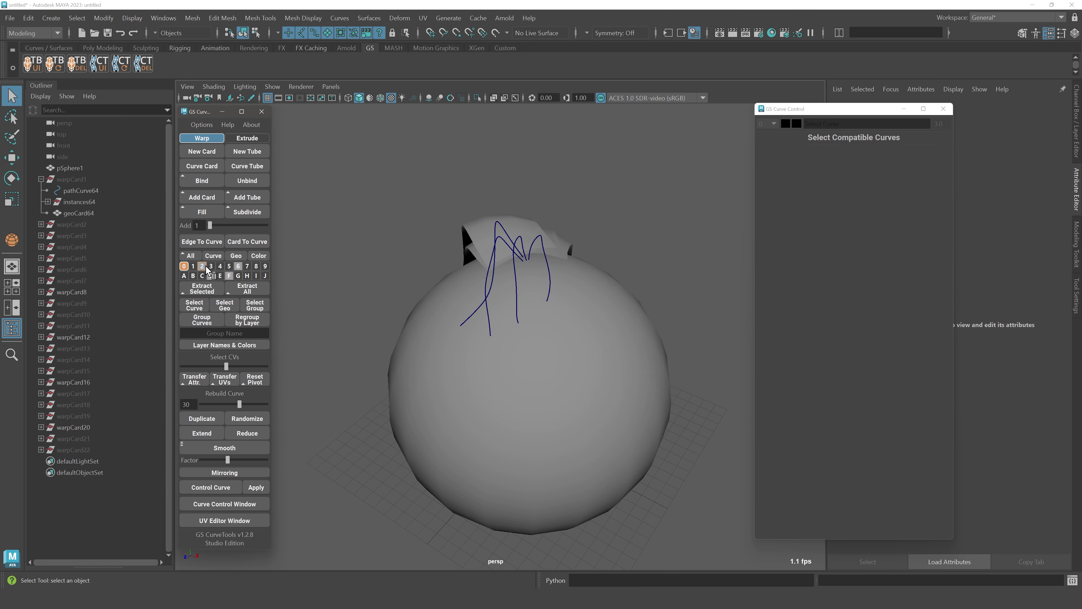
pyautogui.click(202, 267)
pyautogui.click(238, 266)
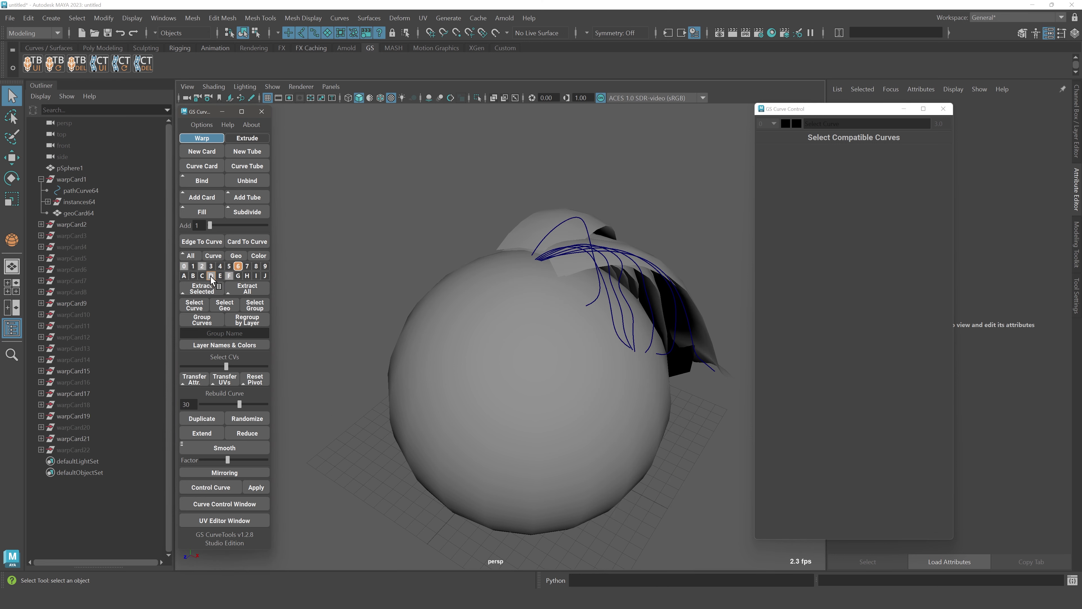
pyautogui.click(211, 276)
pyautogui.click(229, 276)
pyautogui.click(238, 267)
pyautogui.click(229, 276)
pyautogui.click(211, 276)
pyautogui.click(184, 266)
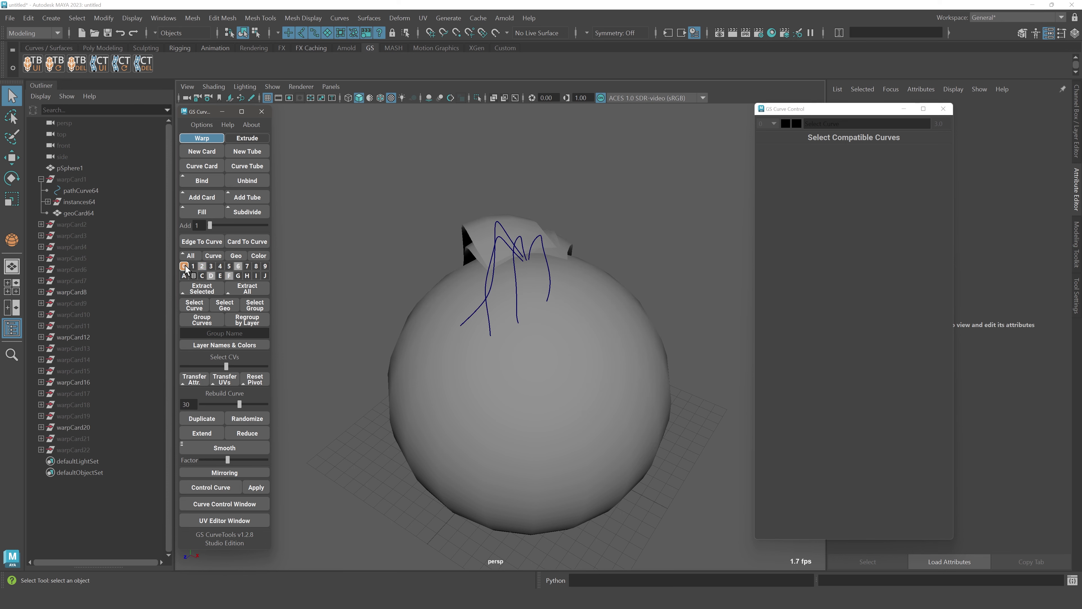
pyautogui.click(202, 266)
pyautogui.click(210, 276)
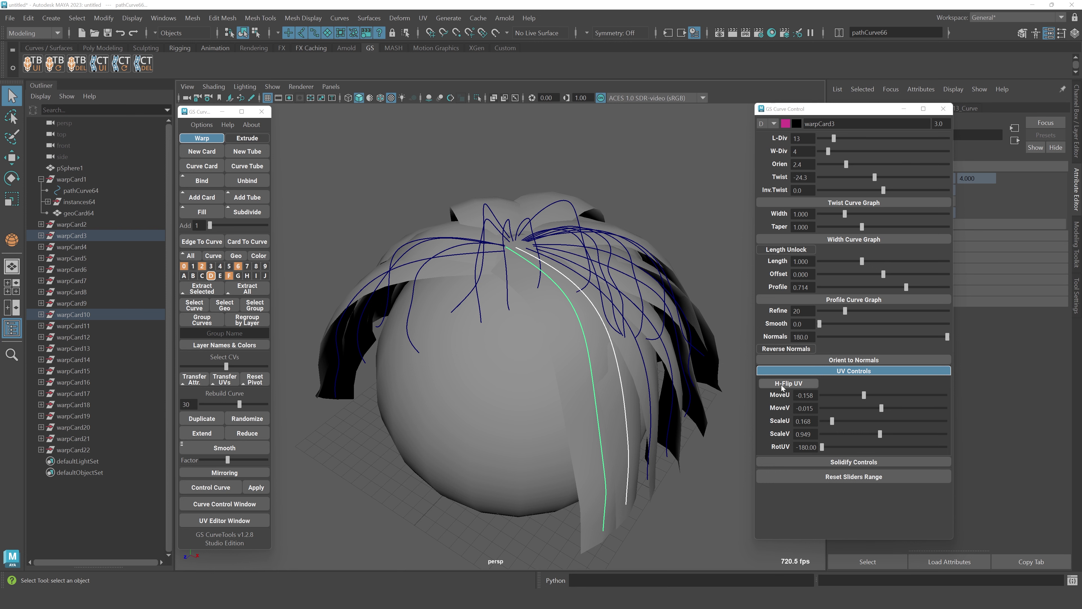
# - Flip the UVs of the two layer D hair cards, warpCard3 and warpCard10, horizontally
pyautogui.click(807, 388)
pyautogui.keyDown('alt'); pyautogui.moveTo(620, 376); pyautogui.dragTo(601, 370); pyautogui.keyUp('alt')
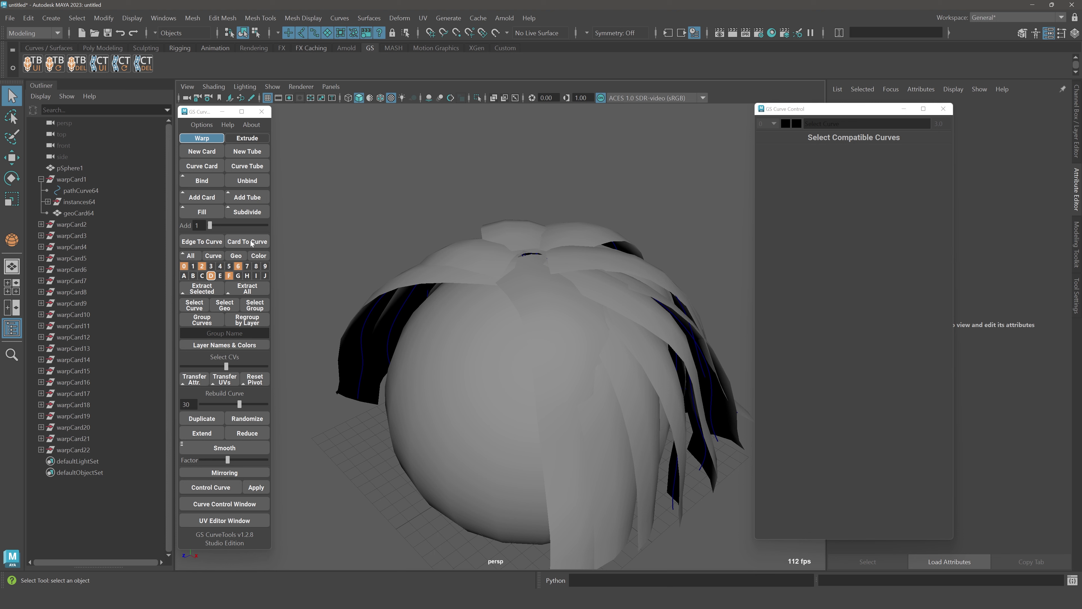
# - Show the curve conversion options of GS CurveTools
pyautogui.keyDown('alt'); pyautogui.moveTo(365, 267); pyautogui.dragTo(367, 225); pyautogui.keyUp('alt')
pyautogui.click(201, 125)
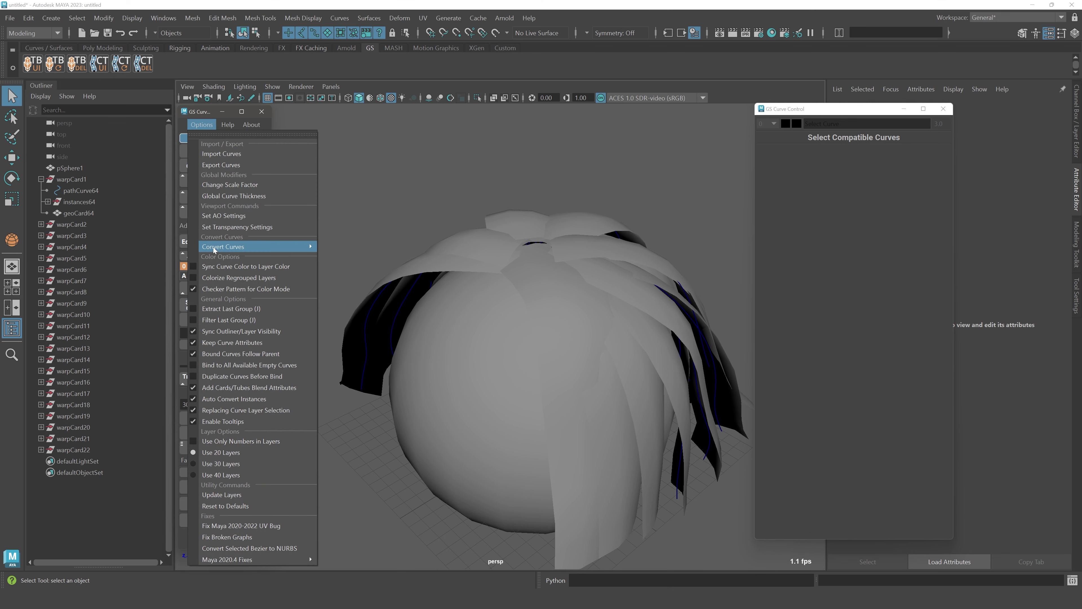
pyautogui.moveTo(234, 247)
pyautogui.click(382, 246)
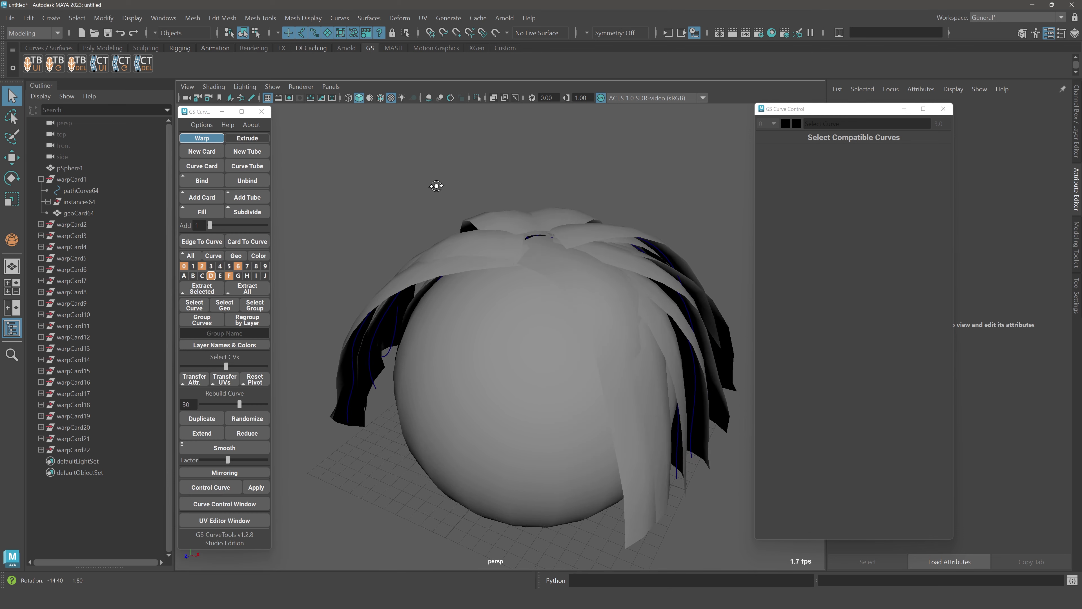